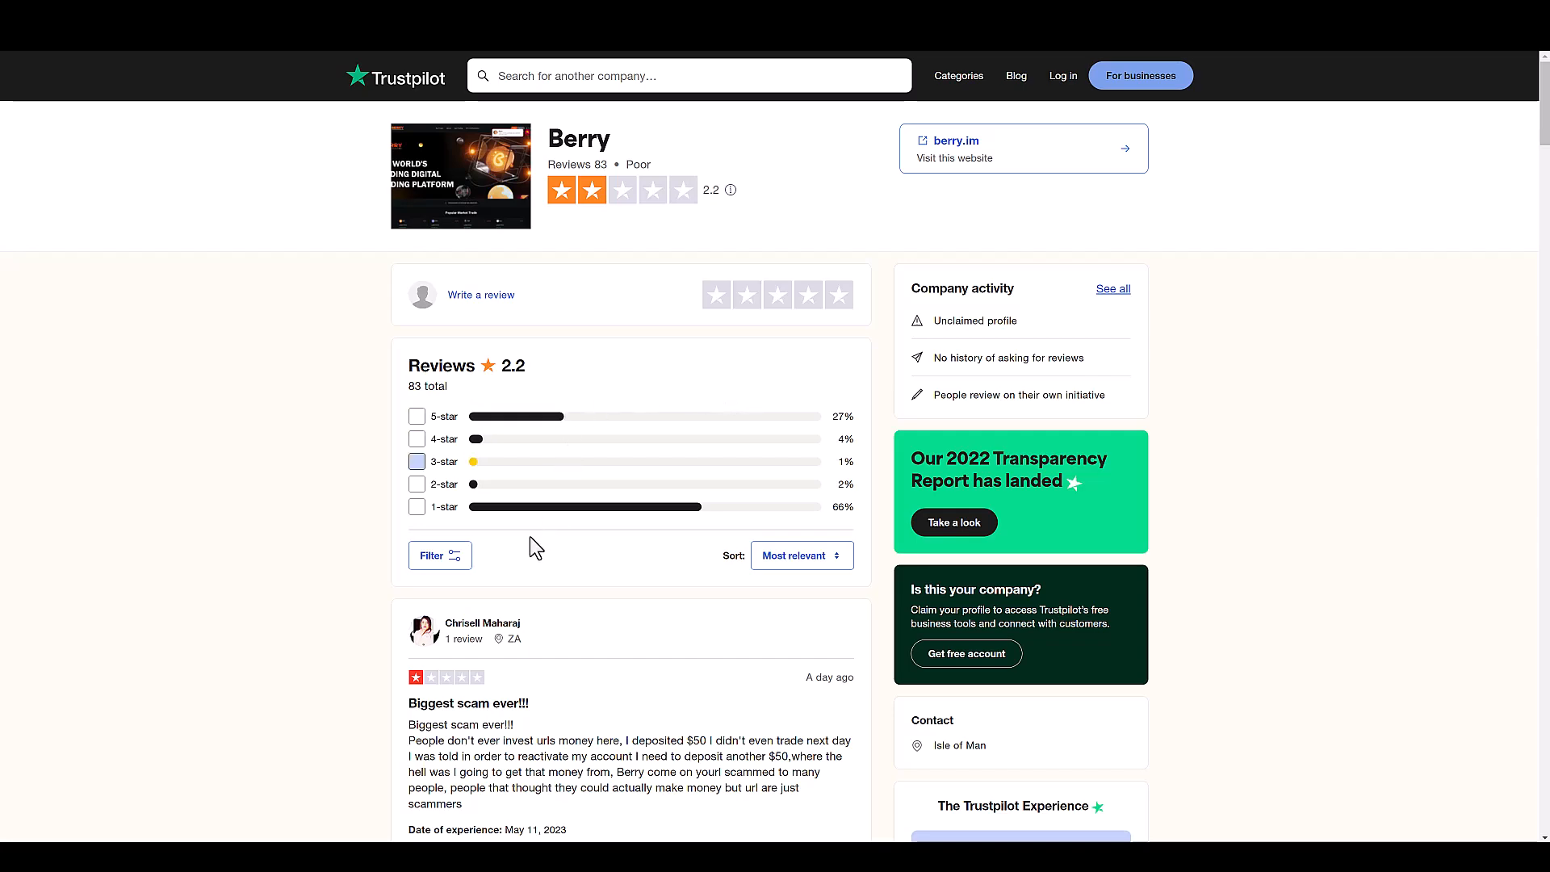
{"action": "scroll", "coordinate": [212, 394], "scroll_direction": "down", "scroll_amount": 3}
{"action": "scroll", "coordinate": [214, 397], "scroll_direction": "down", "scroll_amount": 1}
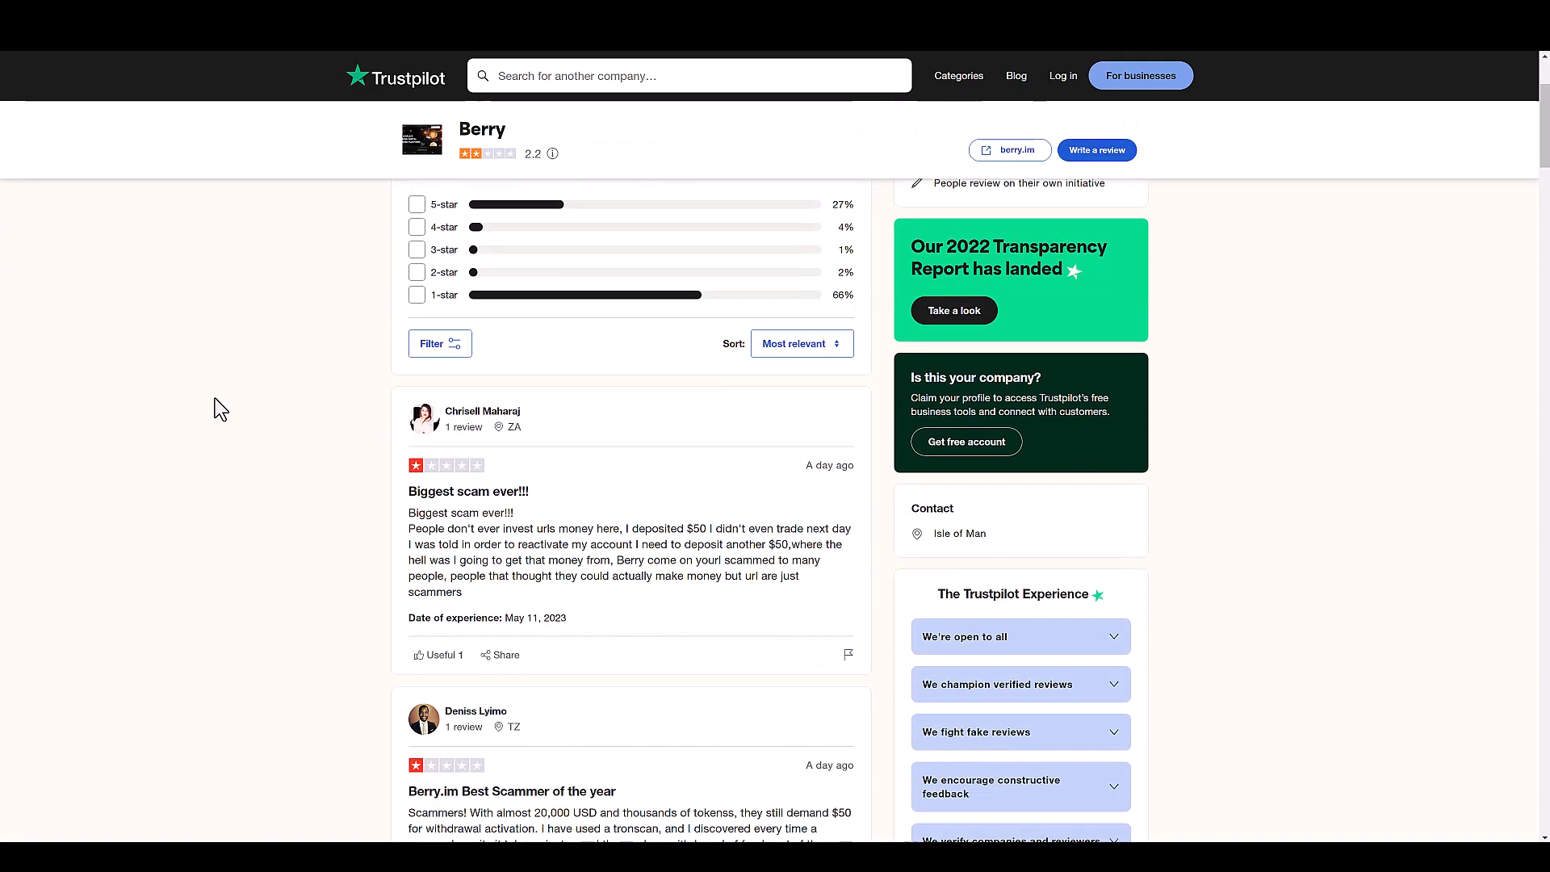
{"action": "scroll", "coordinate": [215, 397], "scroll_direction": "down", "scroll_amount": 2}
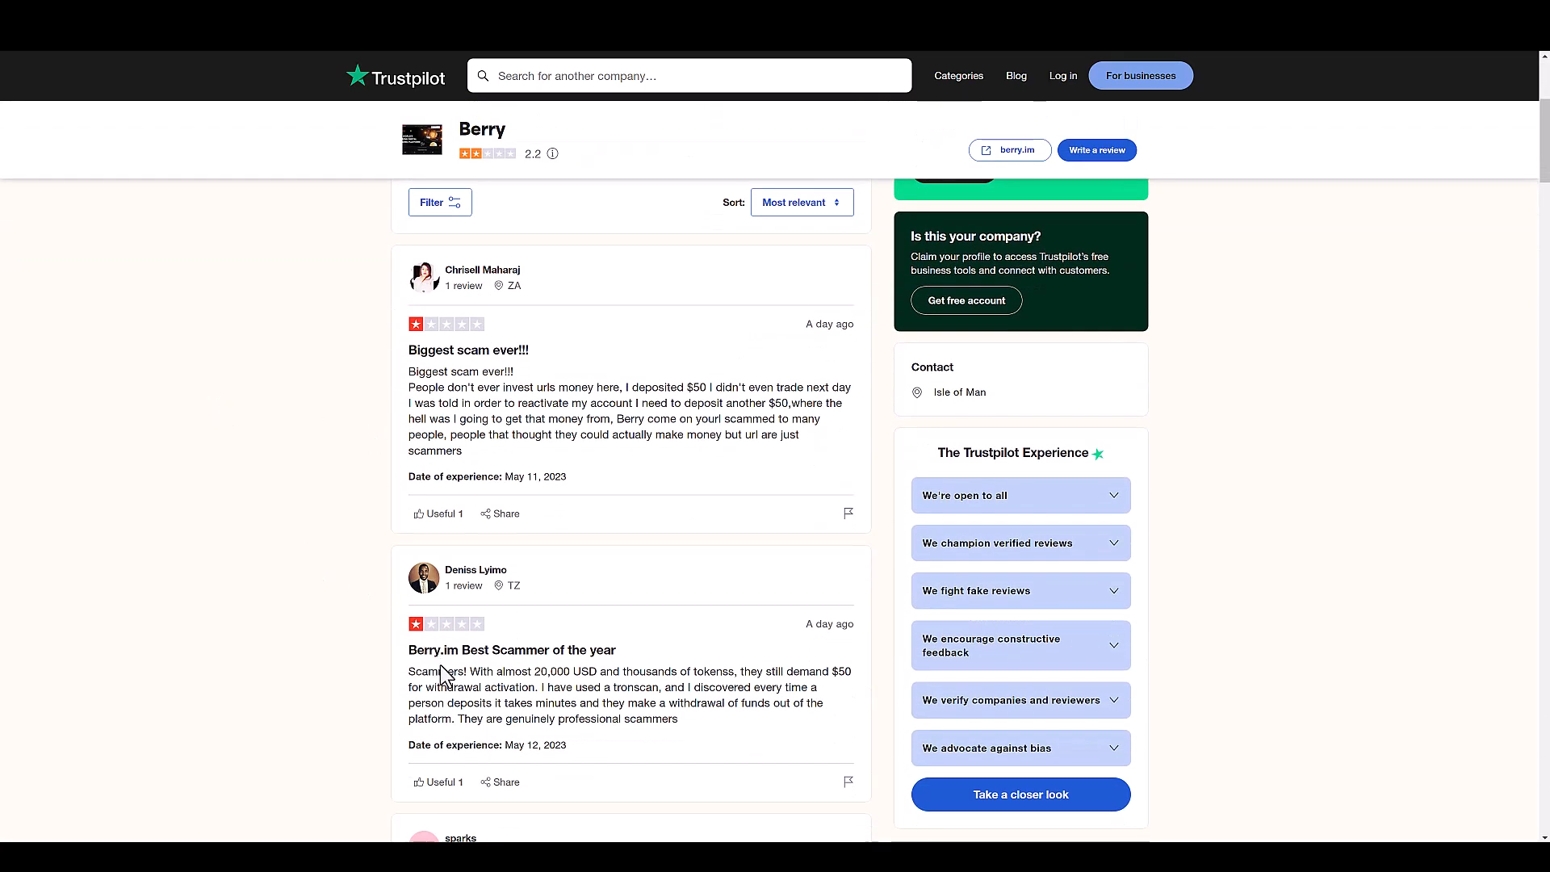
{"action": "scroll", "coordinate": [279, 579], "scroll_direction": "up", "scroll_amount": 2}
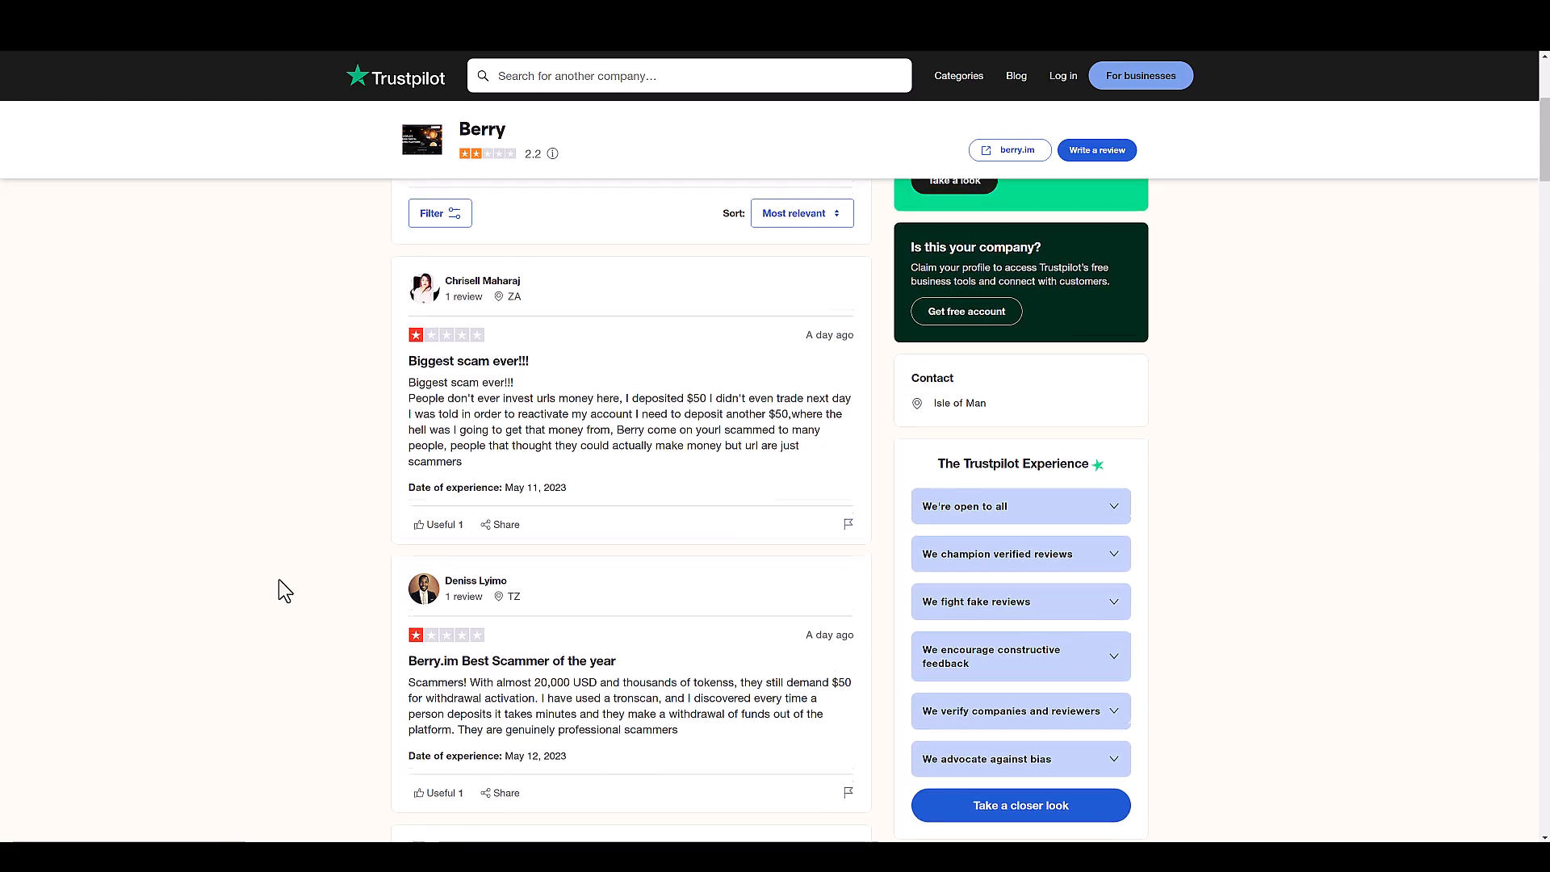
{"action": "scroll", "coordinate": [278, 580], "scroll_direction": "up", "scroll_amount": 3}
{"action": "scroll", "coordinate": [334, 587], "scroll_direction": "up", "scroll_amount": 3}
{"action": "scroll", "coordinate": [353, 602], "scroll_direction": "down", "scroll_amount": 3}
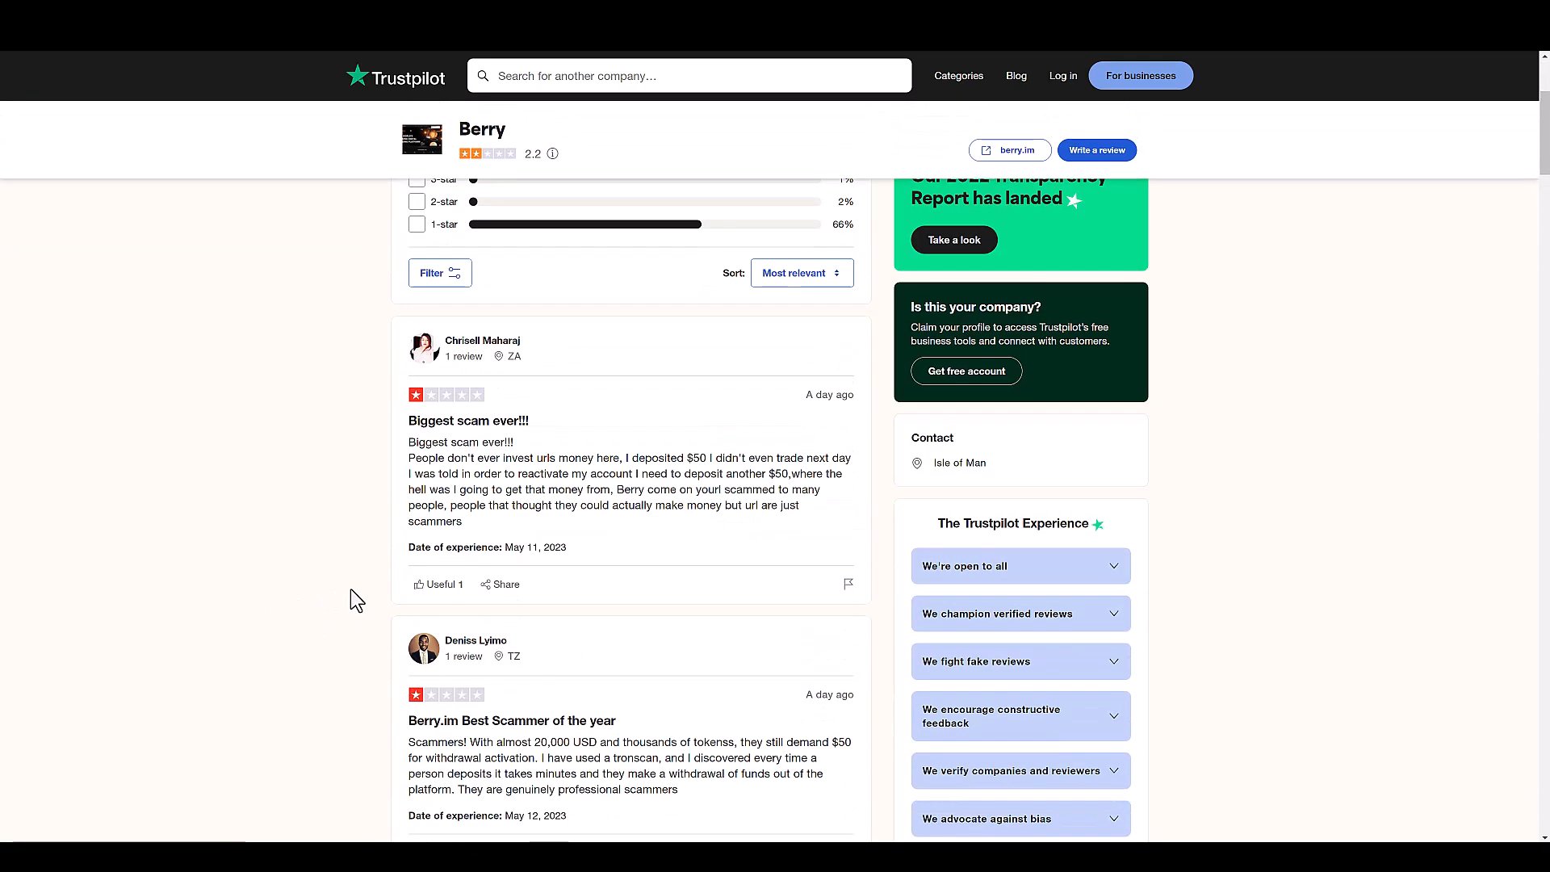
{"action": "scroll", "coordinate": [354, 602], "scroll_direction": "down", "scroll_amount": 1}
{"action": "scroll", "coordinate": [356, 599], "scroll_direction": "down", "scroll_amount": 2}
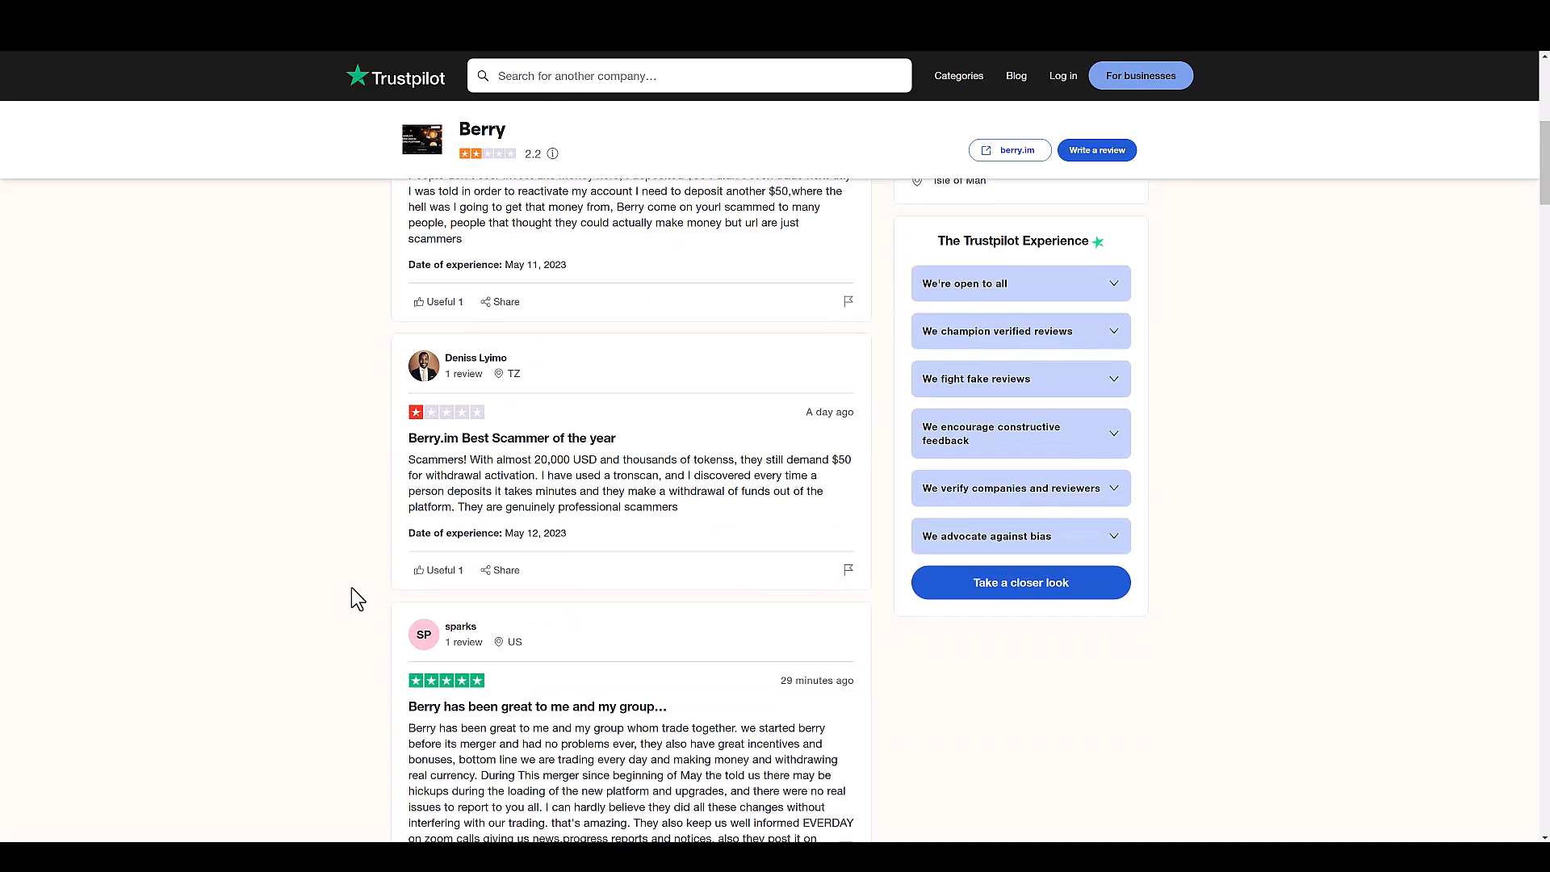
{"action": "scroll", "coordinate": [351, 587], "scroll_direction": "down", "scroll_amount": 2}
{"action": "scroll", "coordinate": [351, 587], "scroll_direction": "up", "scroll_amount": 2}
{"action": "scroll", "coordinate": [389, 593], "scroll_direction": "down", "scroll_amount": 2}
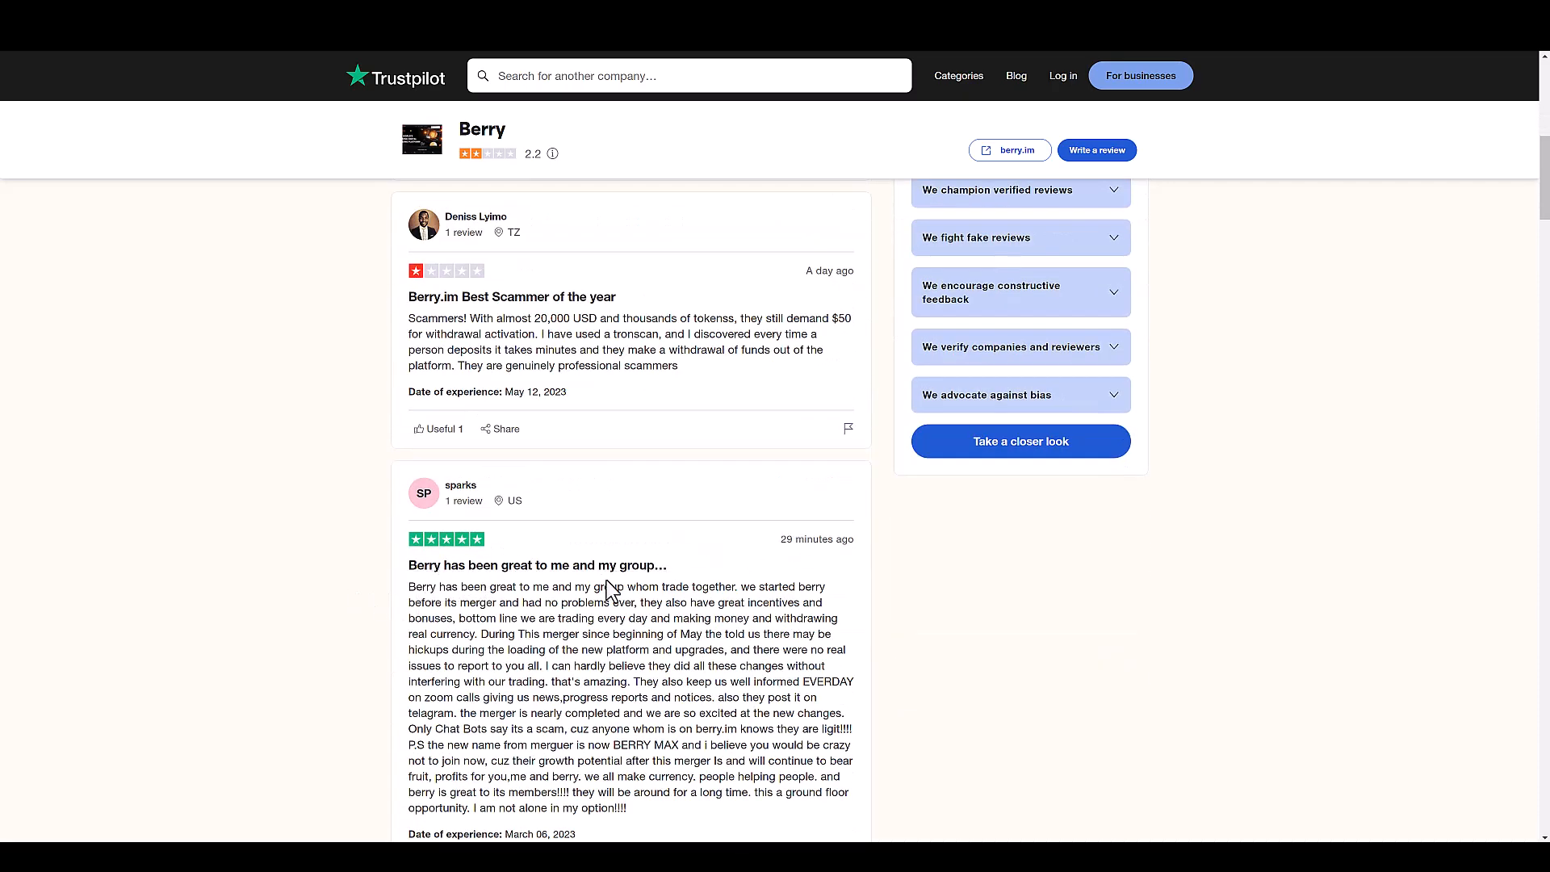
{"action": "scroll", "coordinate": [658, 589], "scroll_direction": "down", "scroll_amount": 2}
{"action": "scroll", "coordinate": [657, 589], "scroll_direction": "up", "scroll_amount": 3}
{"action": "scroll", "coordinate": [673, 588], "scroll_direction": "up", "scroll_amount": 8}
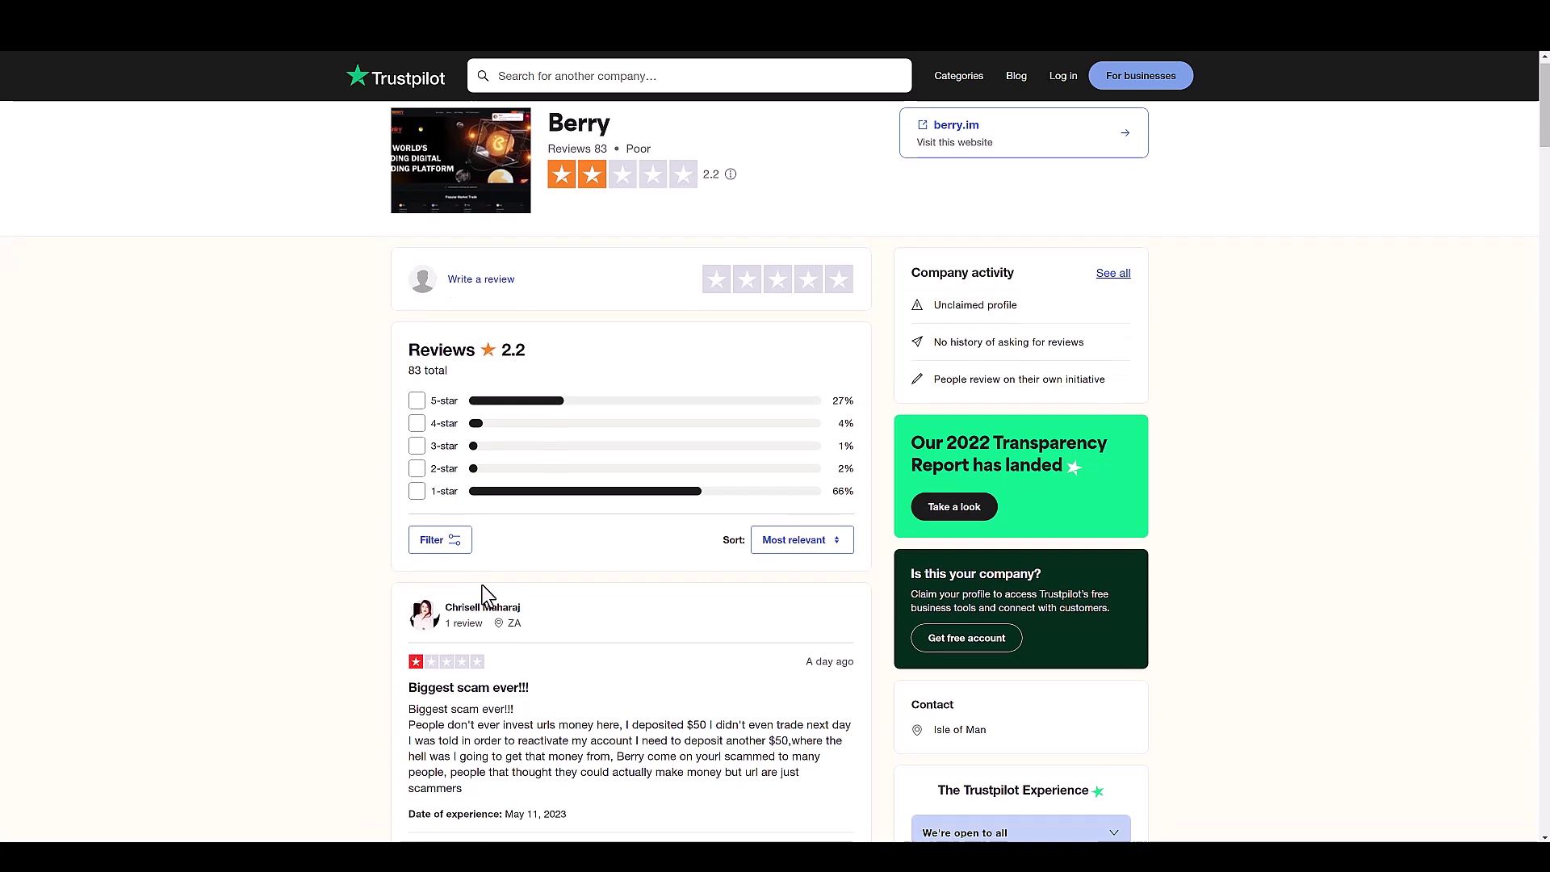
{"action": "scroll", "coordinate": [593, 510], "scroll_direction": "down", "scroll_amount": 5}
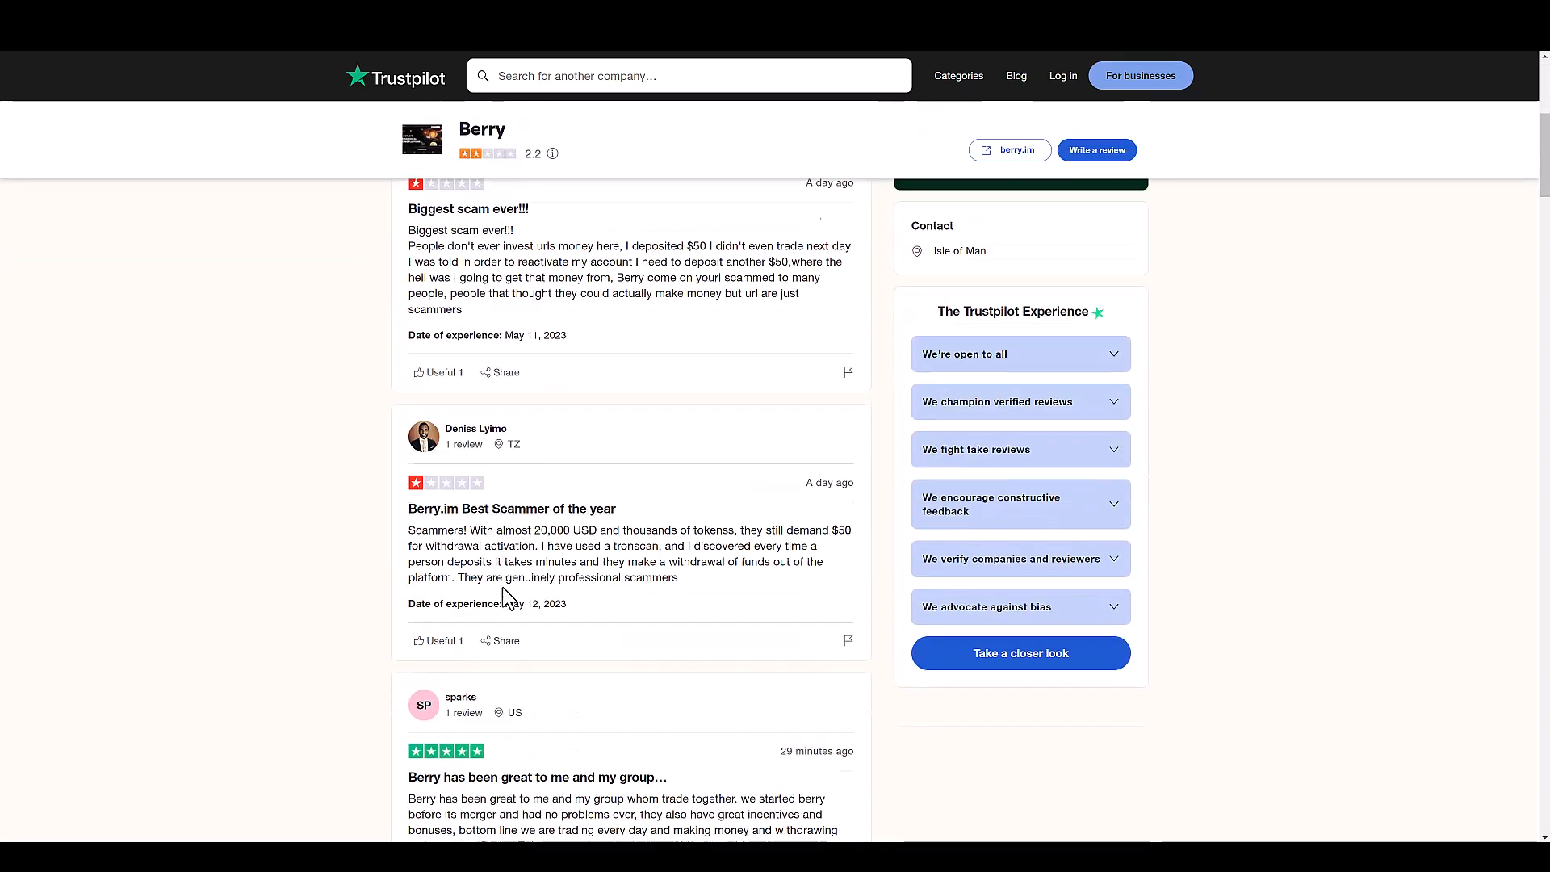
{"action": "scroll", "coordinate": [506, 593], "scroll_direction": "down", "scroll_amount": 2}
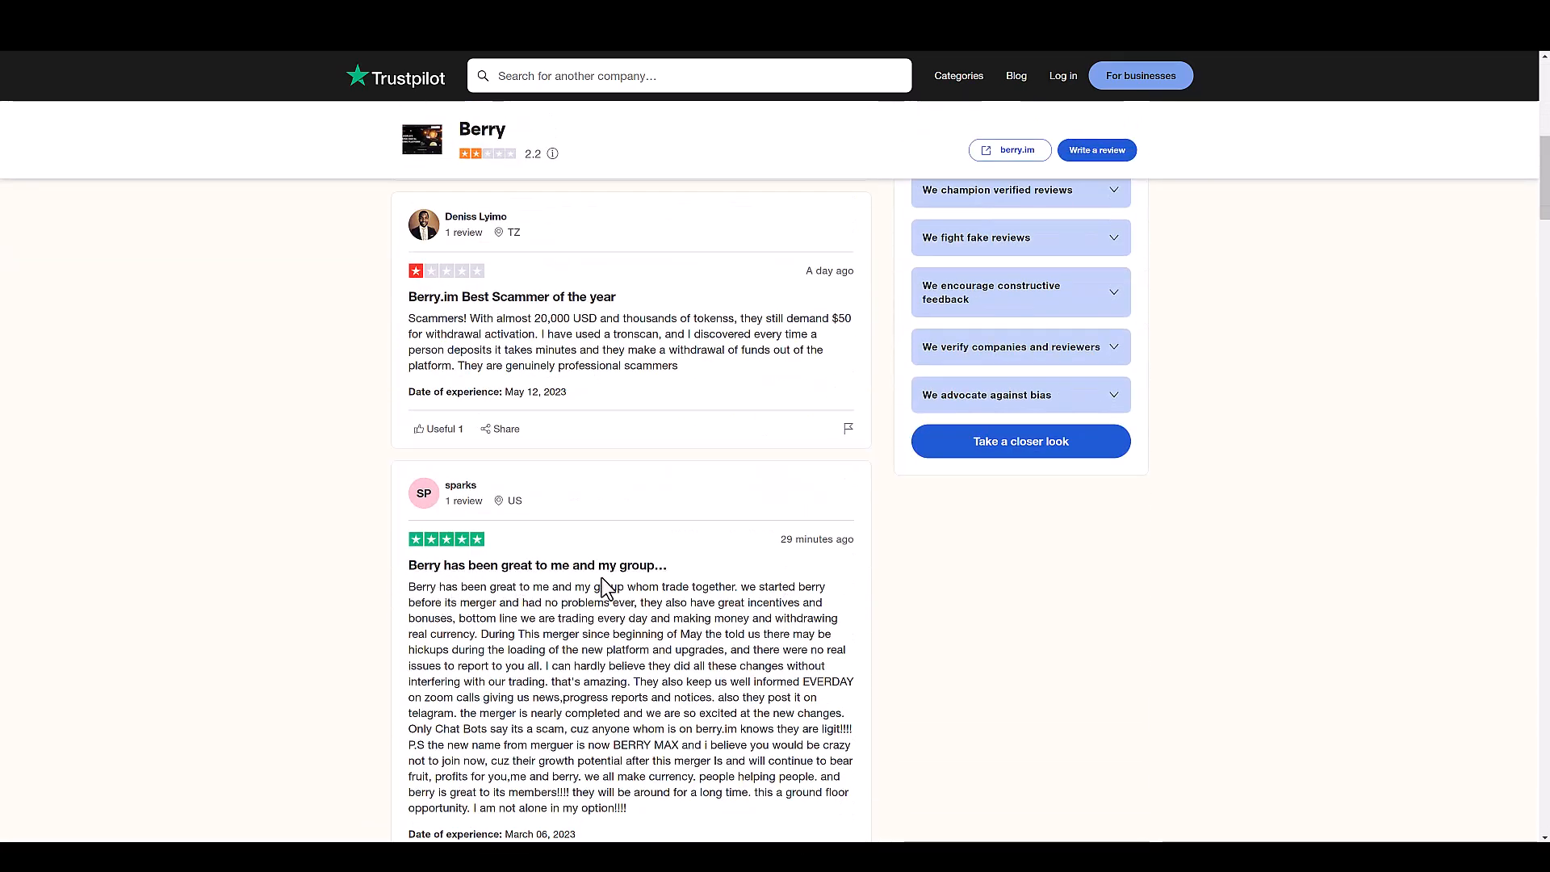
{"action": "scroll", "coordinate": [545, 593], "scroll_direction": "down", "scroll_amount": 2}
{"action": "scroll", "coordinate": [484, 599], "scroll_direction": "down", "scroll_amount": 2}
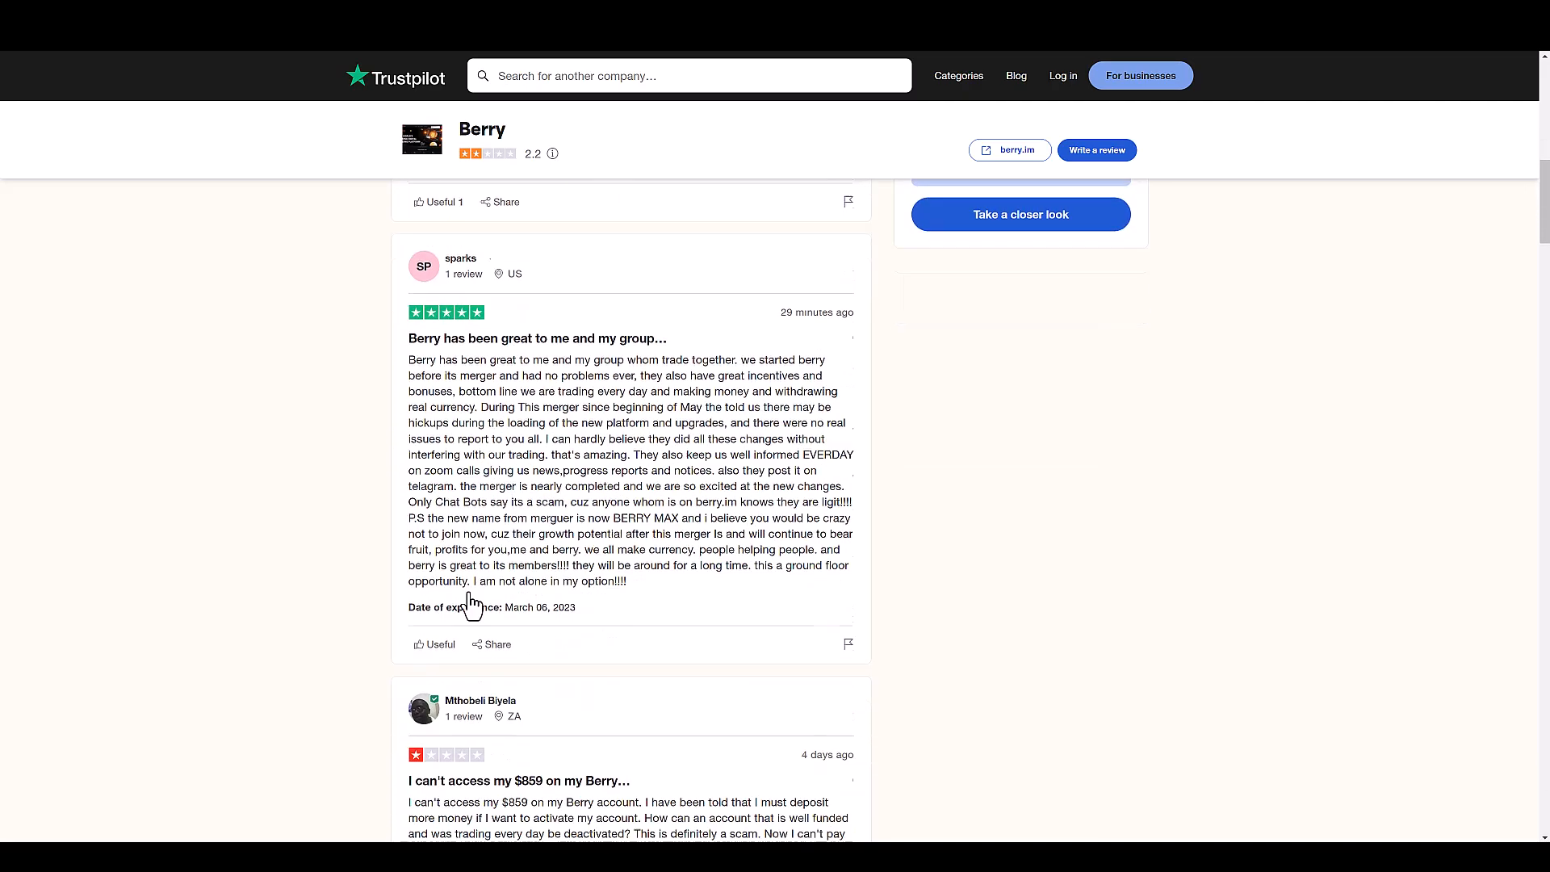
{"action": "scroll", "coordinate": [470, 602], "scroll_direction": "down", "scroll_amount": 2}
{"action": "scroll", "coordinate": [288, 567], "scroll_direction": "down", "scroll_amount": 1}
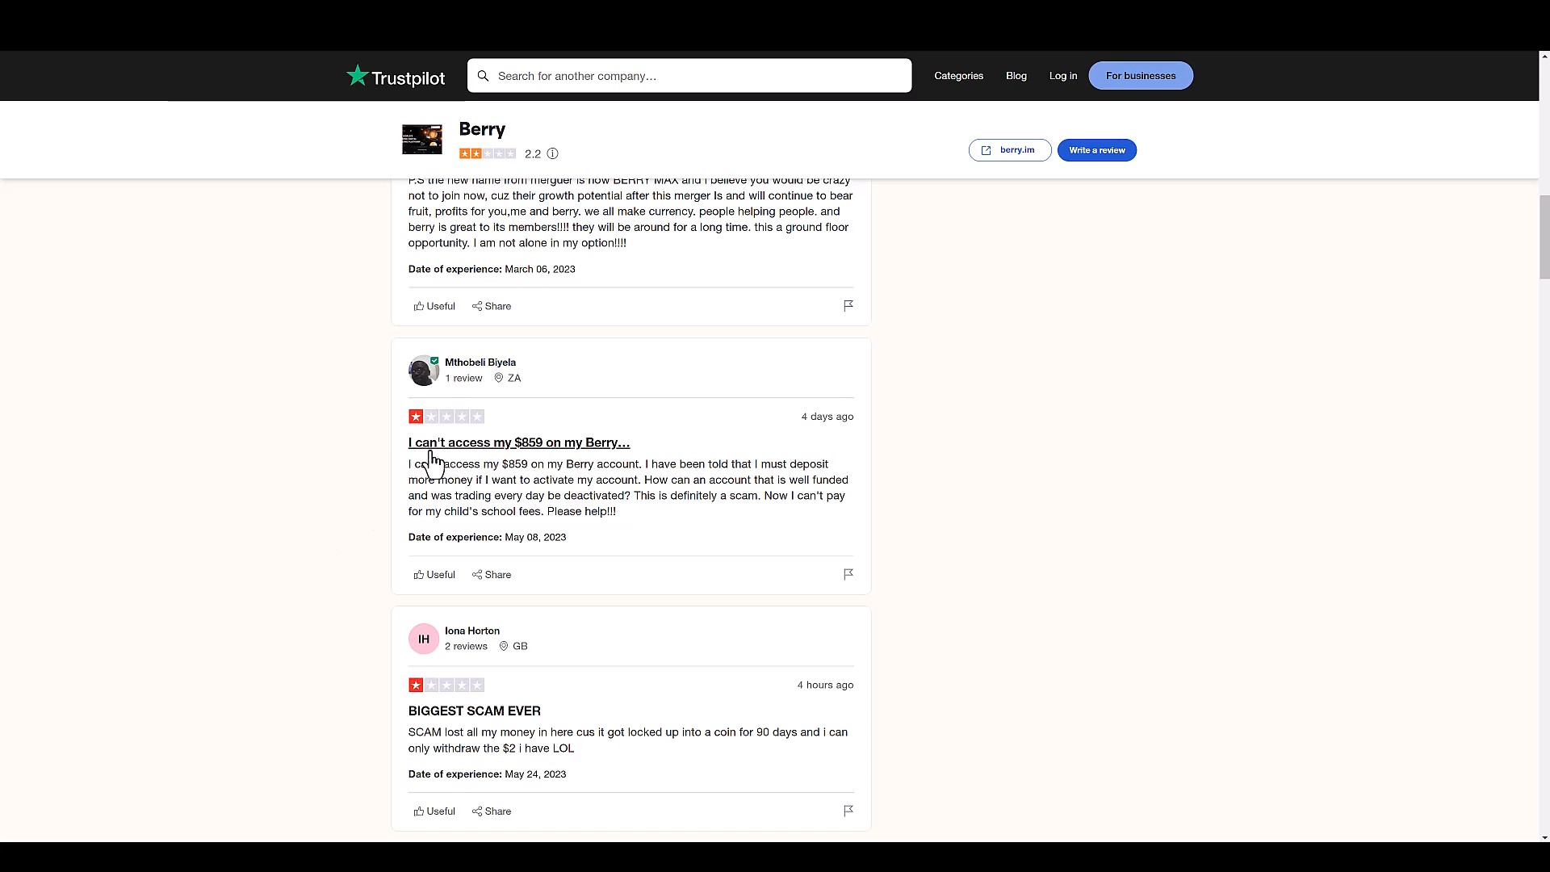
{"action": "scroll", "coordinate": [449, 484], "scroll_direction": "up", "scroll_amount": 1}
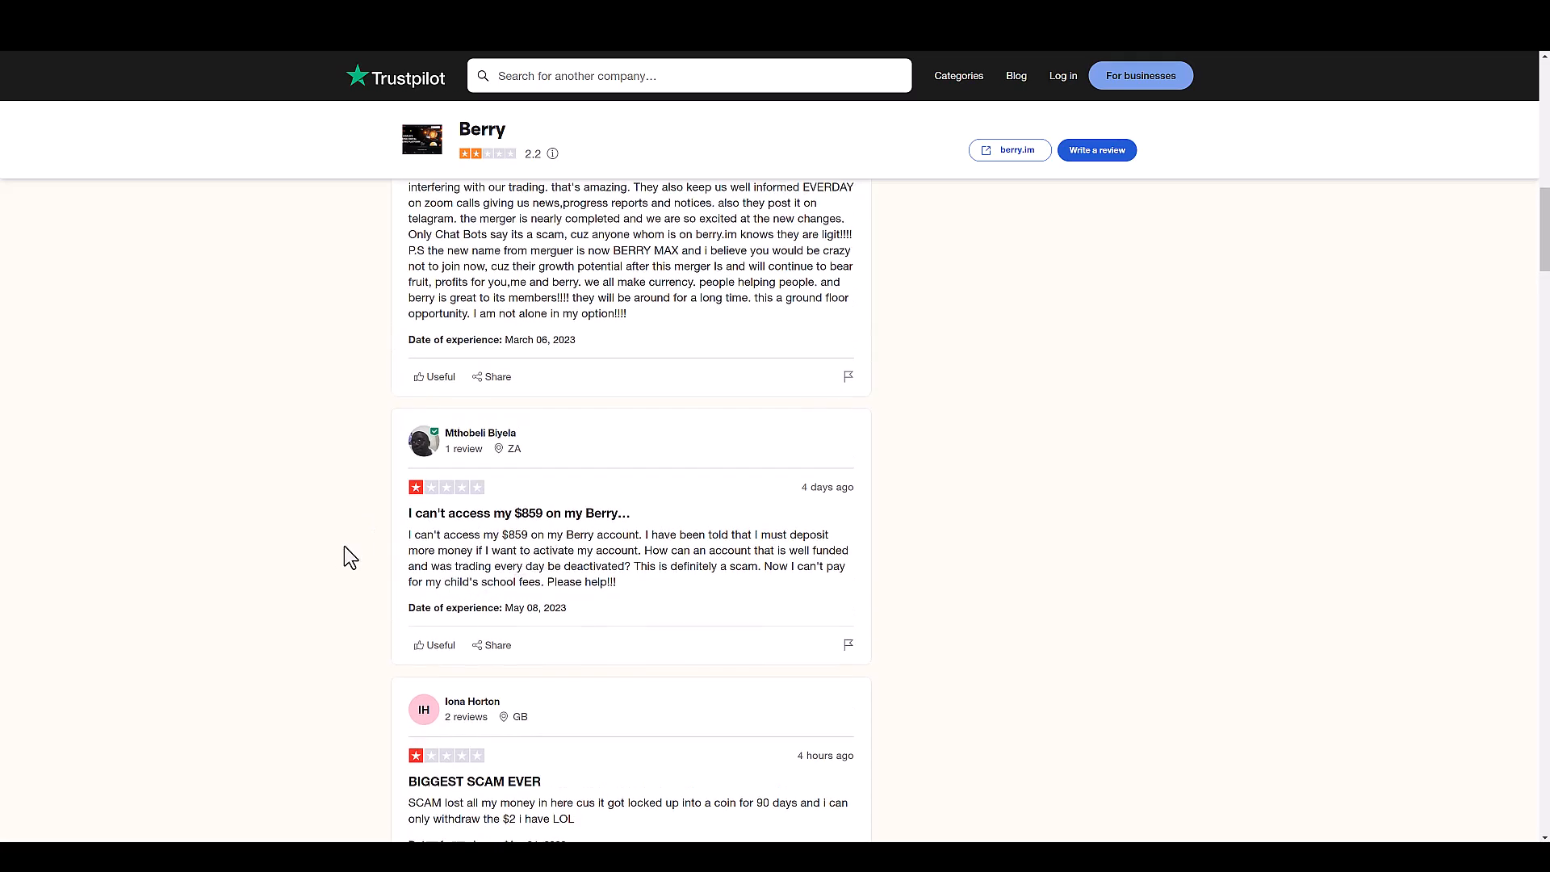
{"action": "scroll", "coordinate": [343, 546], "scroll_direction": "down", "scroll_amount": 2}
{"action": "scroll", "coordinate": [348, 544], "scroll_direction": "down", "scroll_amount": 2}
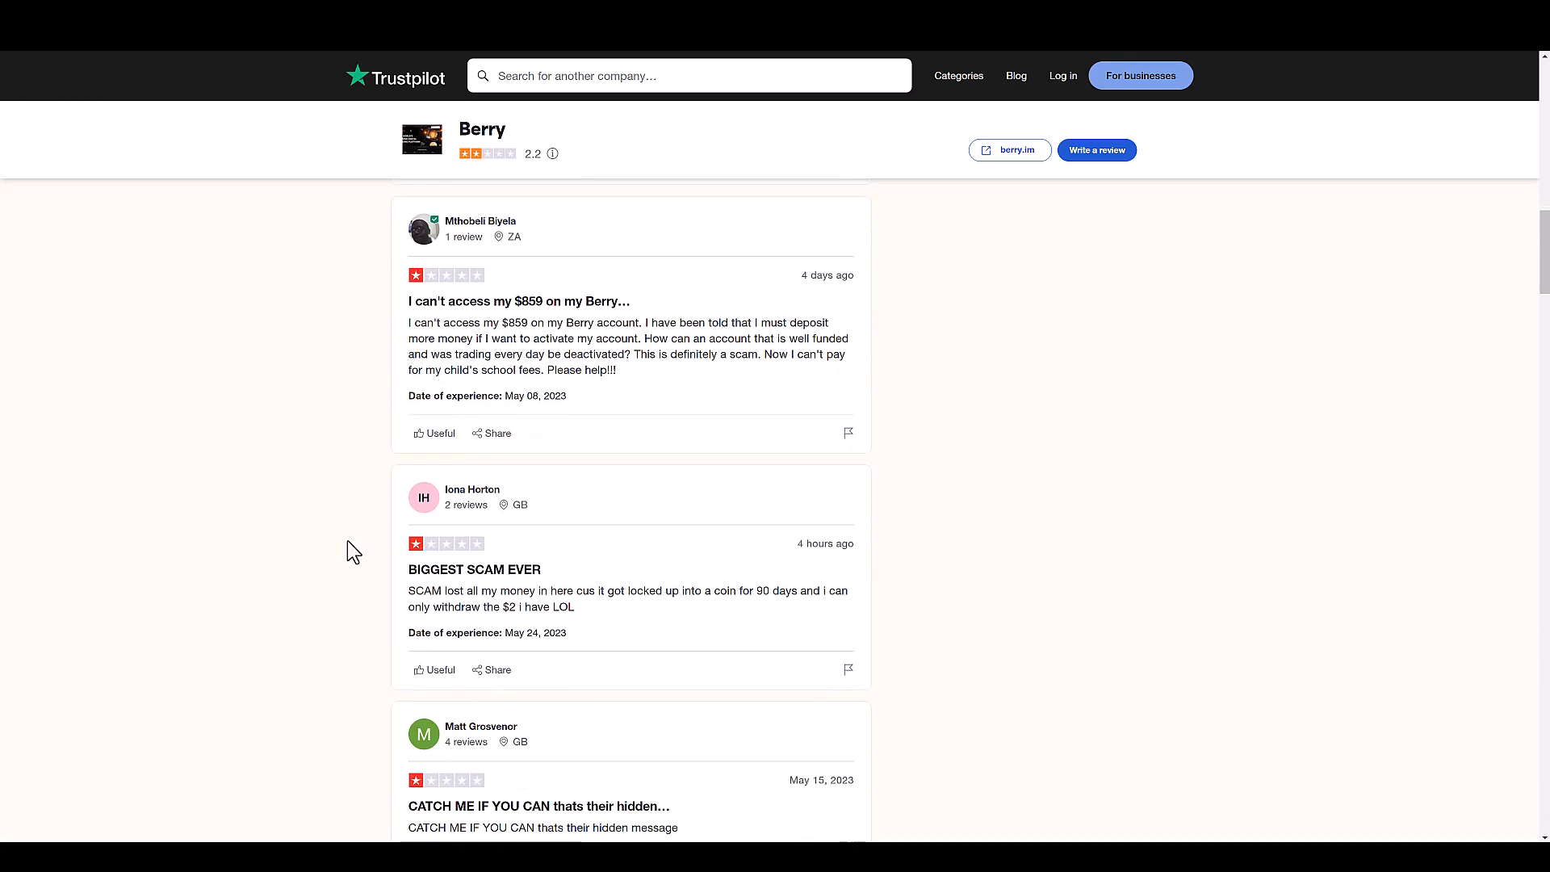
{"action": "scroll", "coordinate": [347, 540], "scroll_direction": "down", "scroll_amount": 1}
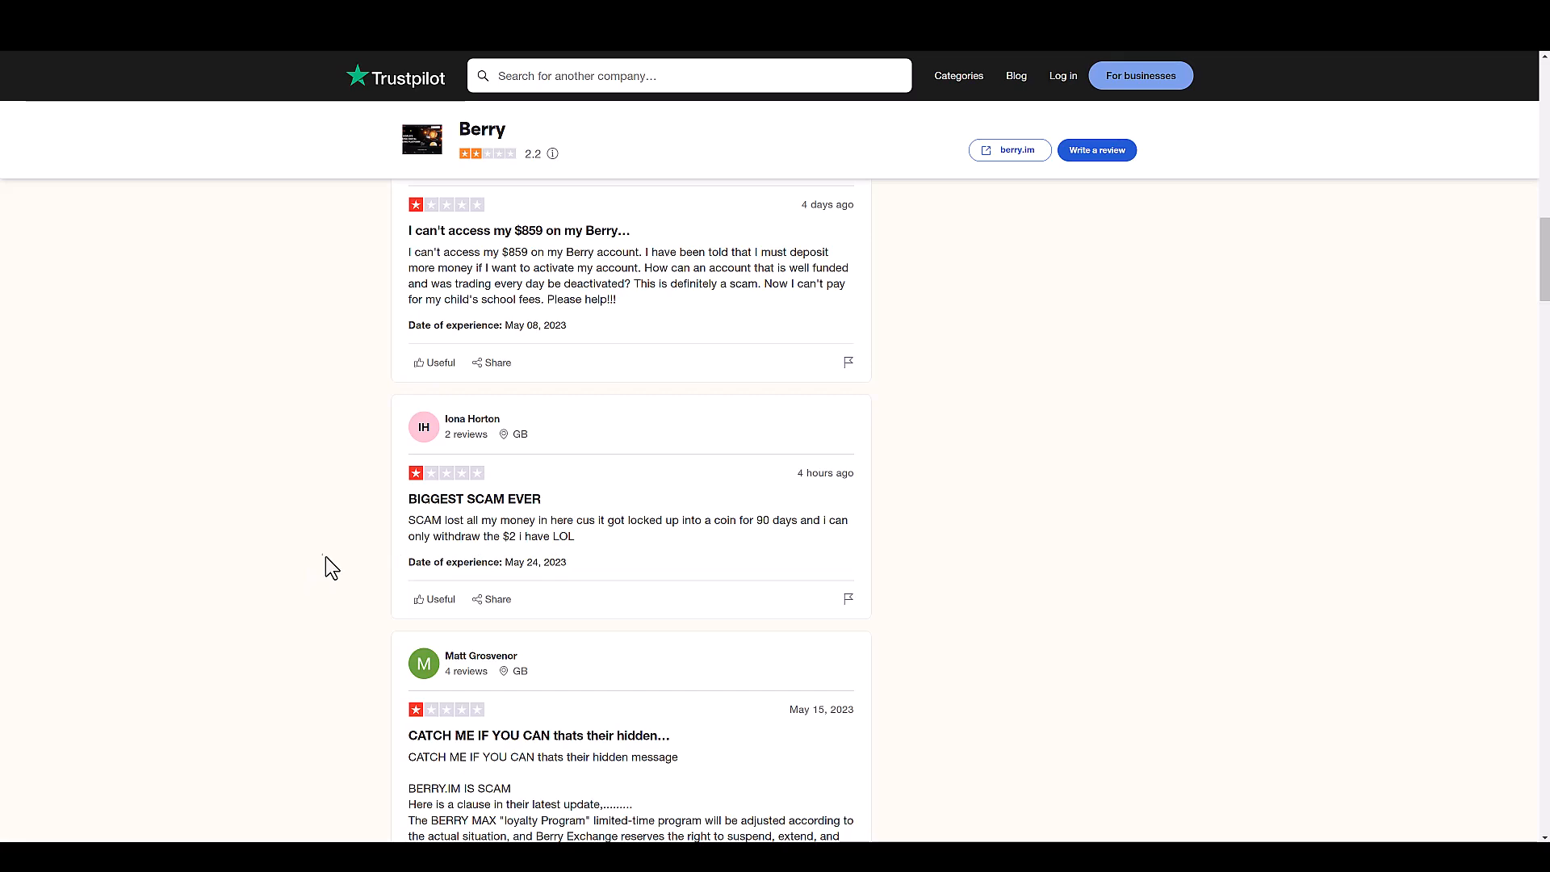
{"action": "scroll", "coordinate": [321, 532], "scroll_direction": "down", "scroll_amount": 2}
{"action": "scroll", "coordinate": [349, 569], "scroll_direction": "down", "scroll_amount": 3}
{"action": "scroll", "coordinate": [340, 572], "scroll_direction": "down", "scroll_amount": 1}
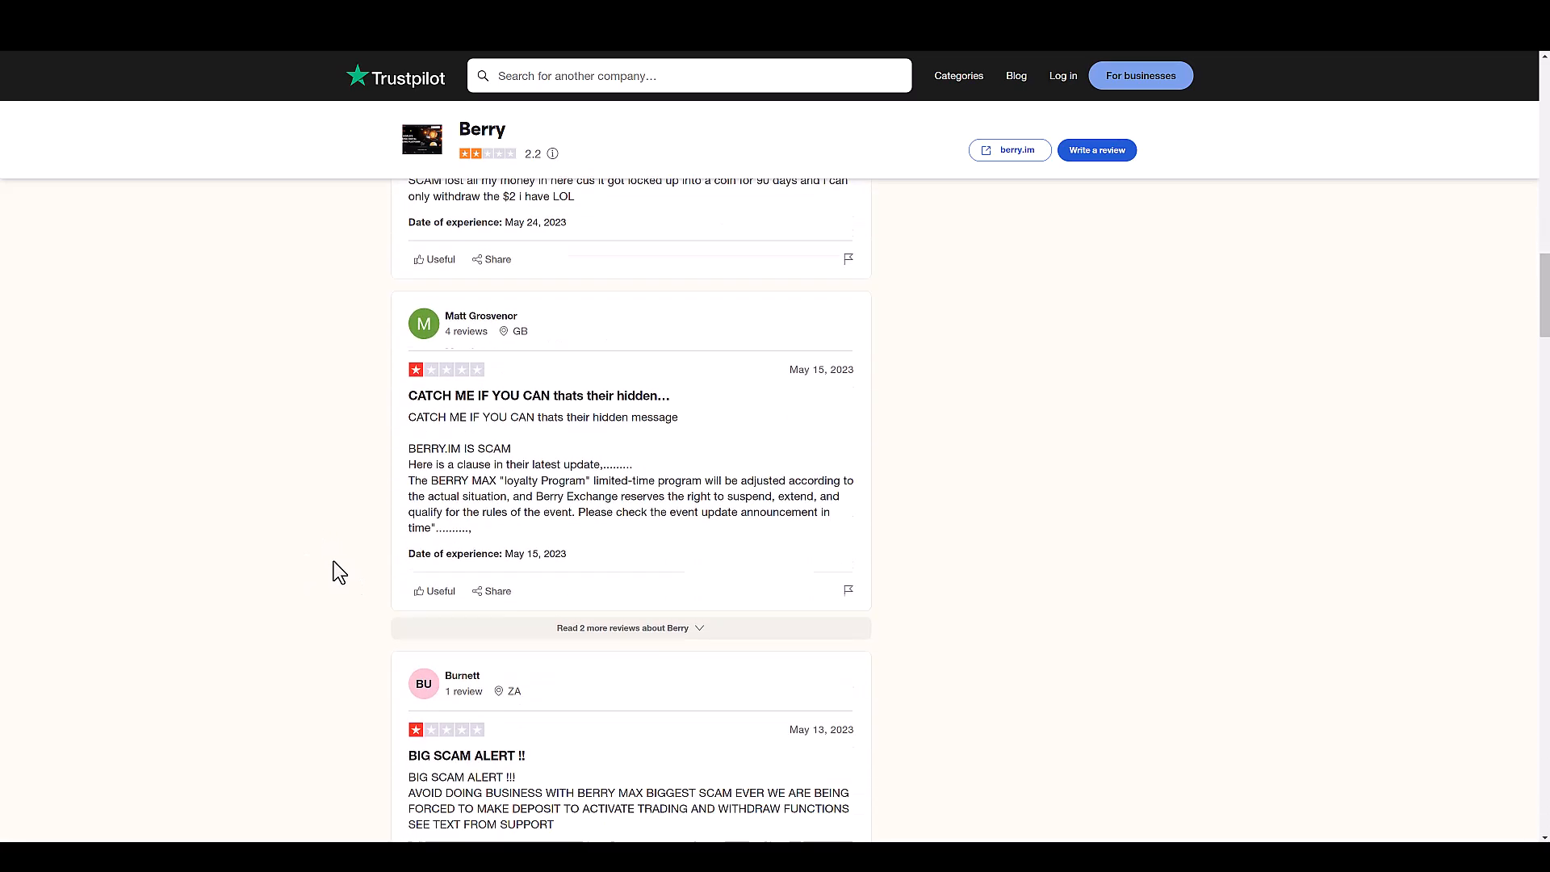
{"action": "scroll", "coordinate": [334, 571], "scroll_direction": "down", "scroll_amount": 1}
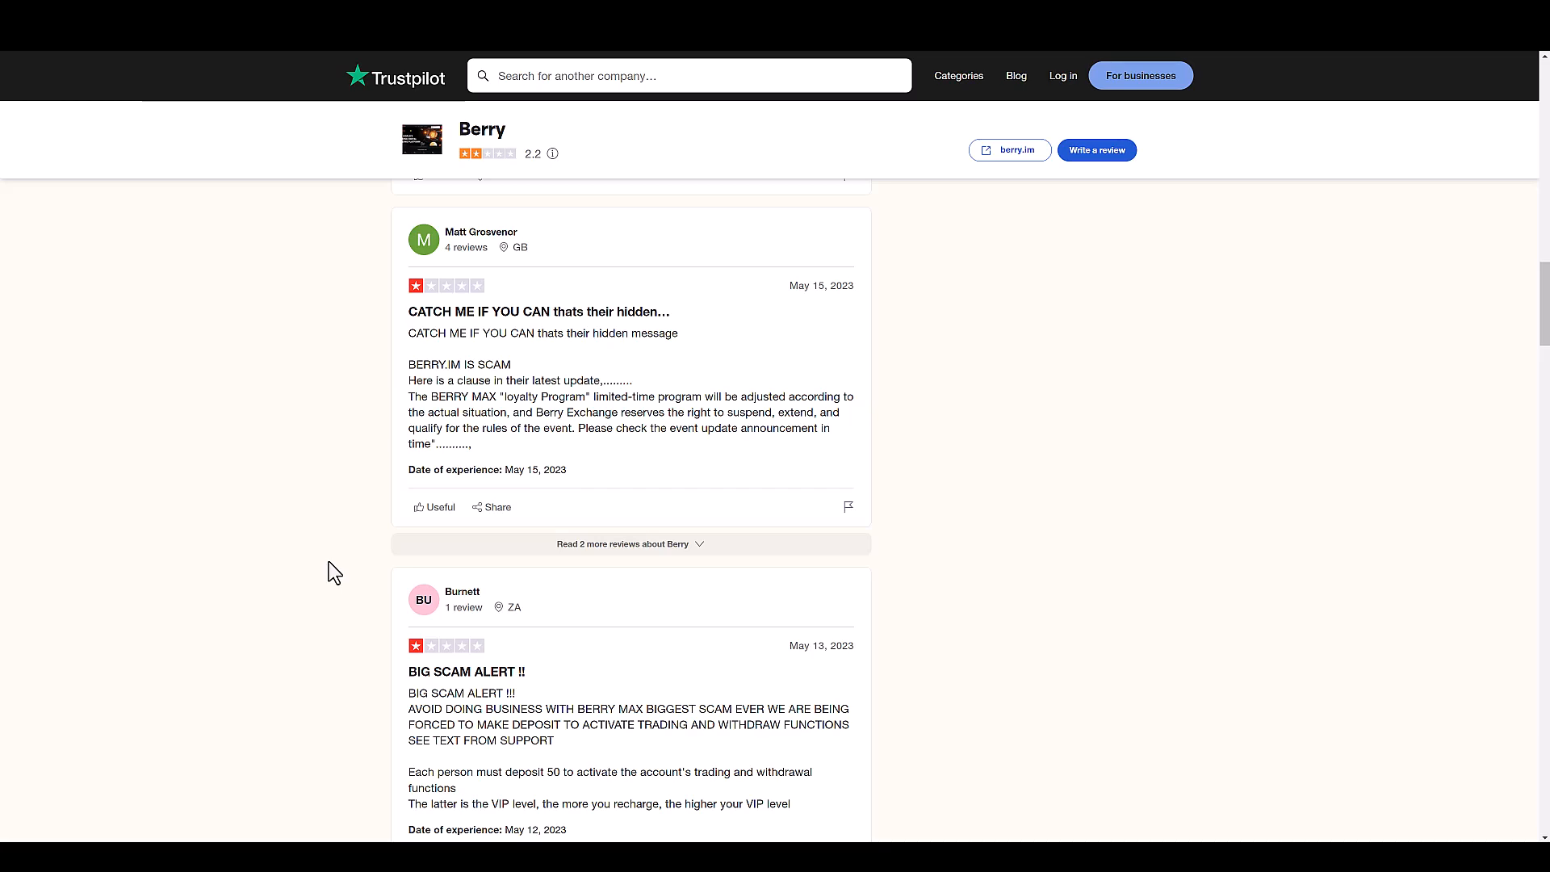
{"action": "scroll", "coordinate": [320, 556], "scroll_direction": "down", "scroll_amount": 1}
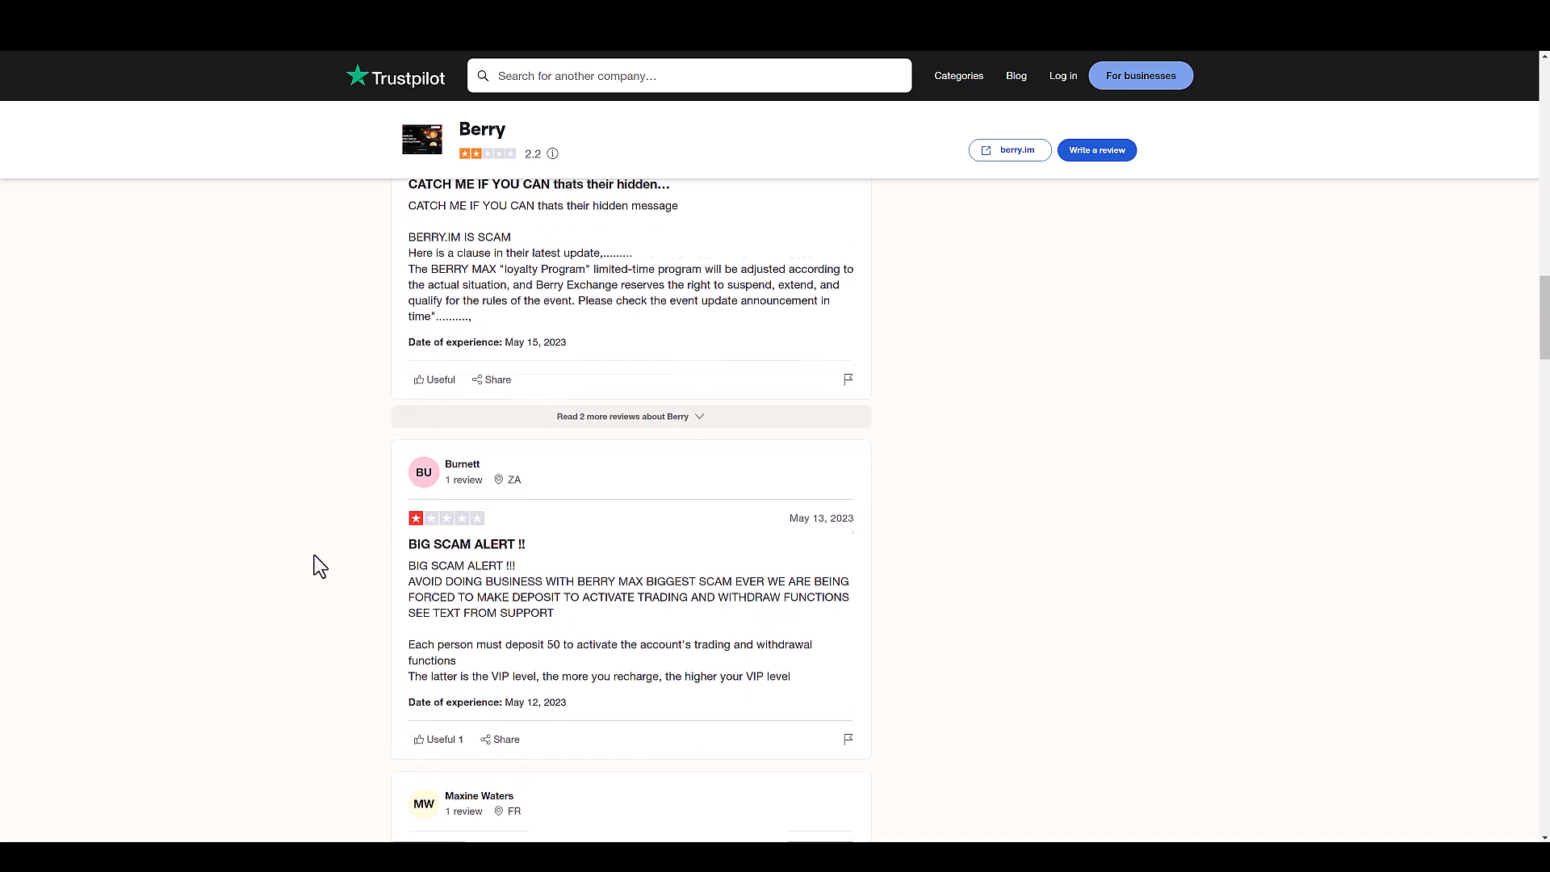
{"action": "scroll", "coordinate": [316, 555], "scroll_direction": "down", "scroll_amount": 1}
{"action": "scroll", "coordinate": [315, 554], "scroll_direction": "down", "scroll_amount": 2}
{"action": "scroll", "coordinate": [314, 551], "scroll_direction": "down", "scroll_amount": 1}
{"action": "scroll", "coordinate": [314, 548], "scroll_direction": "down", "scroll_amount": 1}
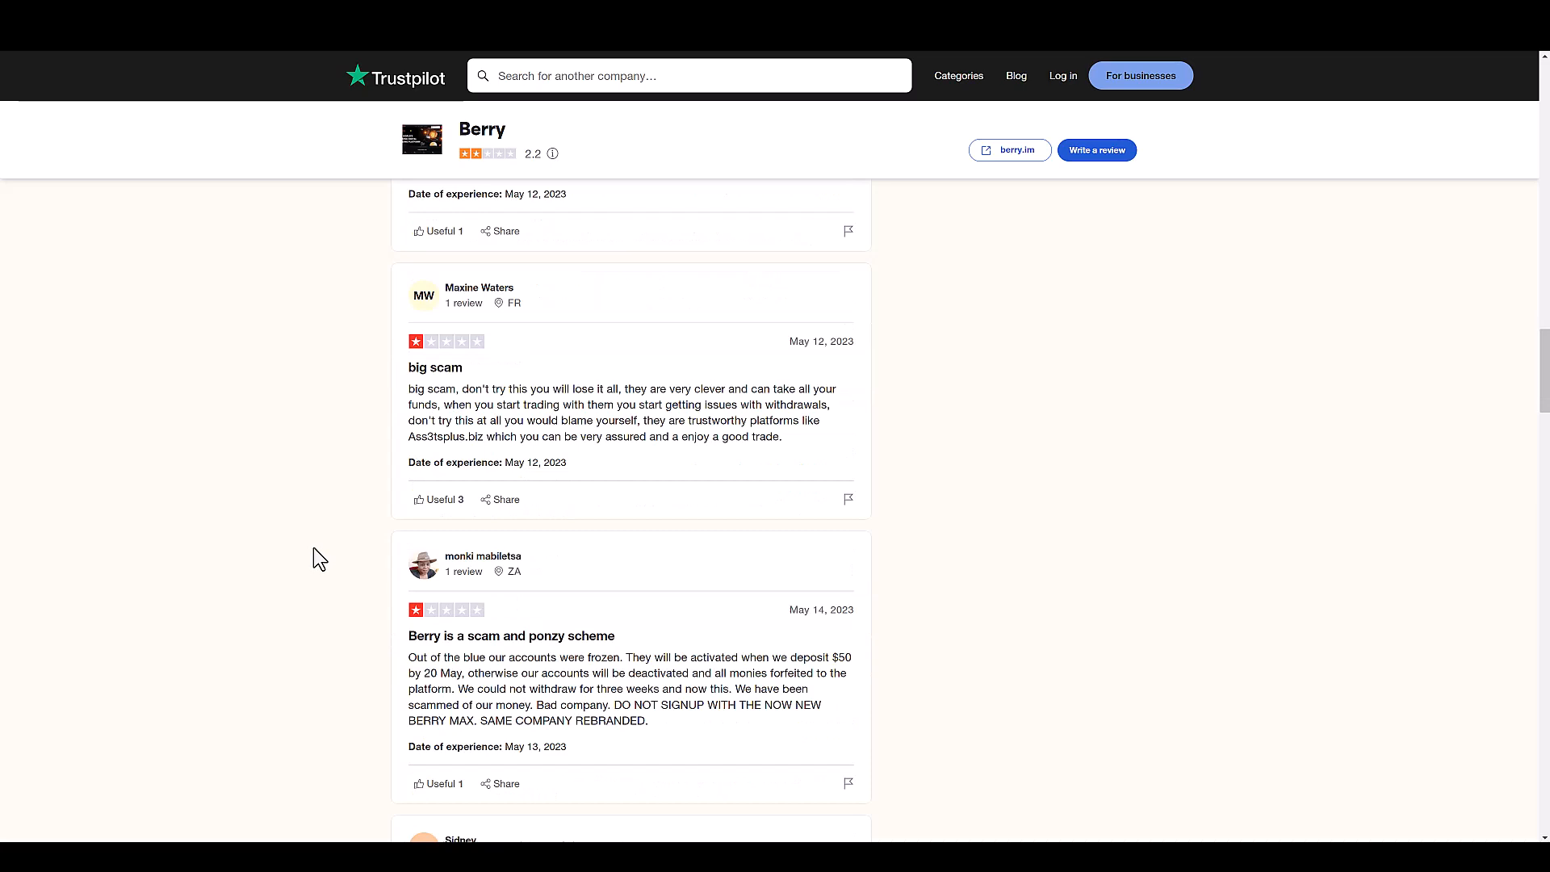
{"action": "scroll", "coordinate": [313, 547], "scroll_direction": "down", "scroll_amount": 2}
{"action": "scroll", "coordinate": [313, 545], "scroll_direction": "down", "scroll_amount": 1}
{"action": "scroll", "coordinate": [310, 551], "scroll_direction": "down", "scroll_amount": 1}
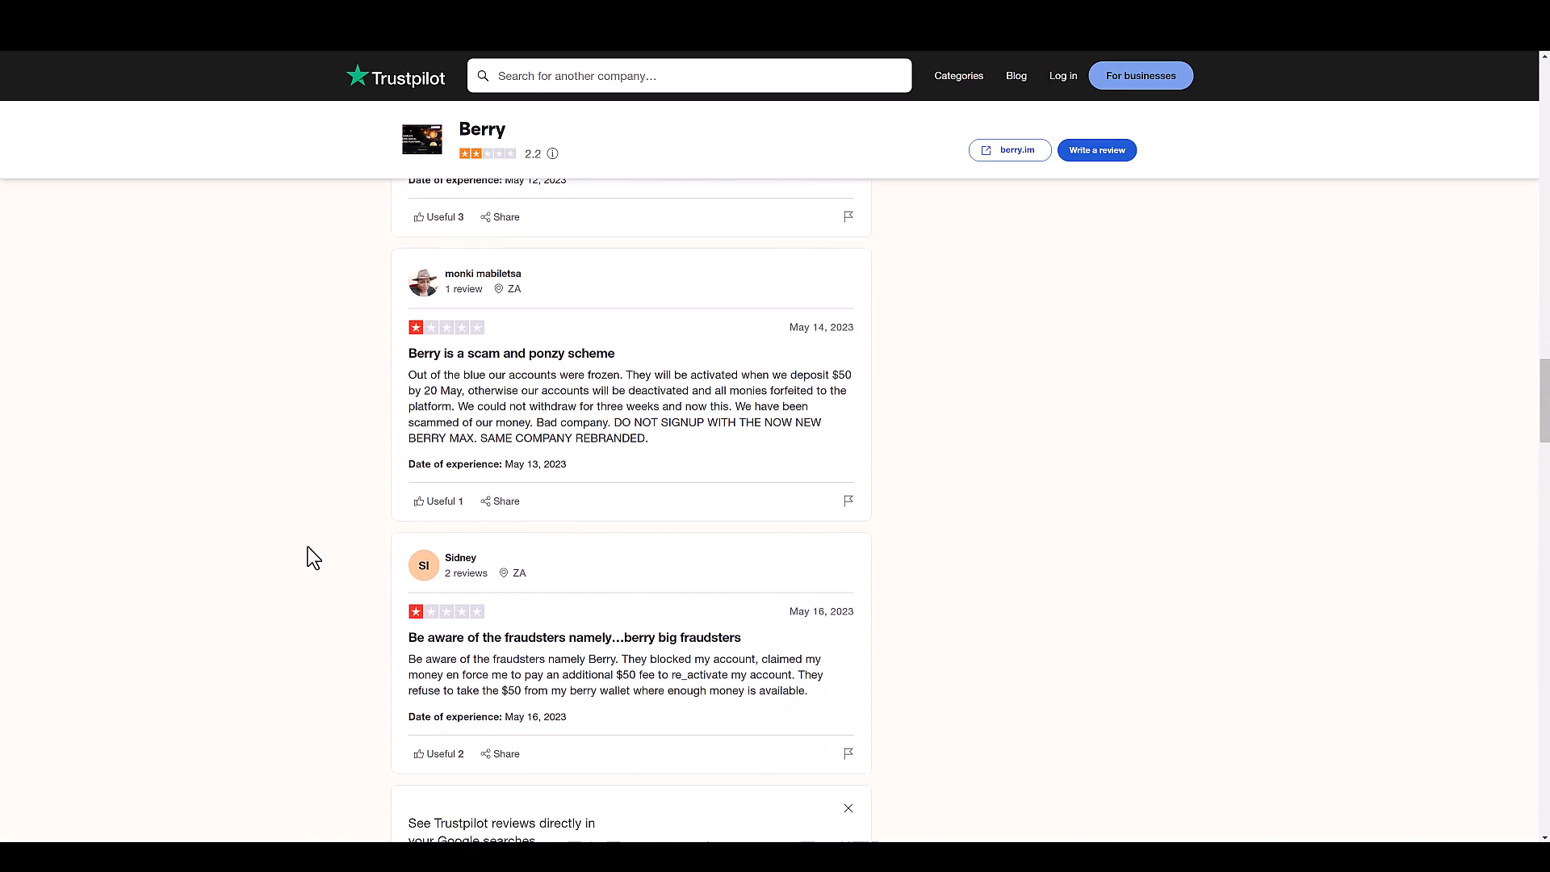
{"action": "scroll", "coordinate": [308, 545], "scroll_direction": "down", "scroll_amount": 1}
{"action": "scroll", "coordinate": [305, 551], "scroll_direction": "down", "scroll_amount": 1}
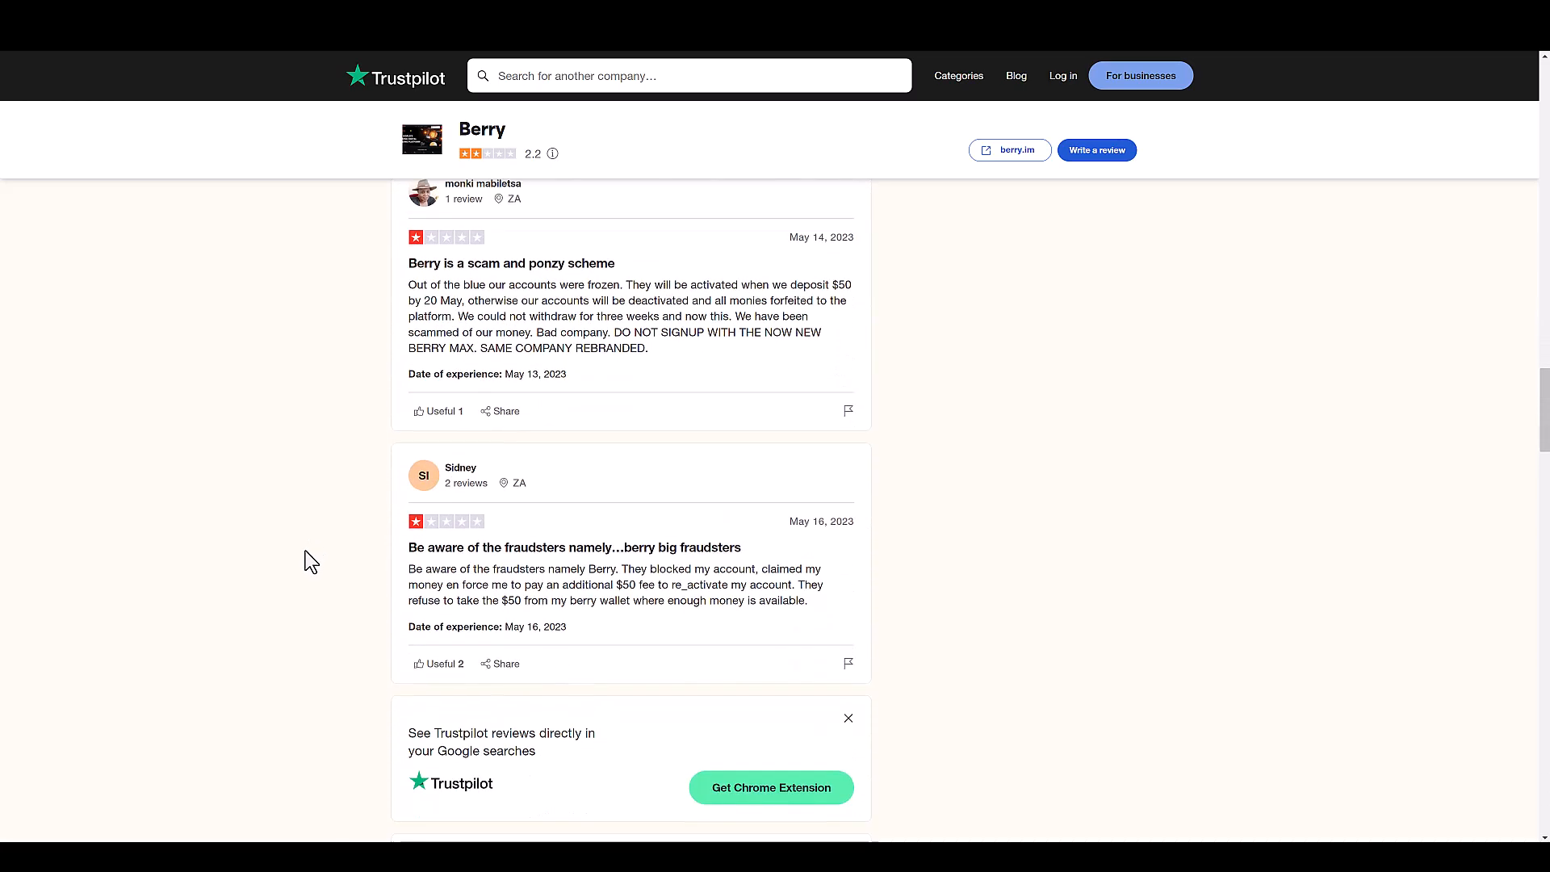
{"action": "scroll", "coordinate": [306, 552], "scroll_direction": "down", "scroll_amount": 1}
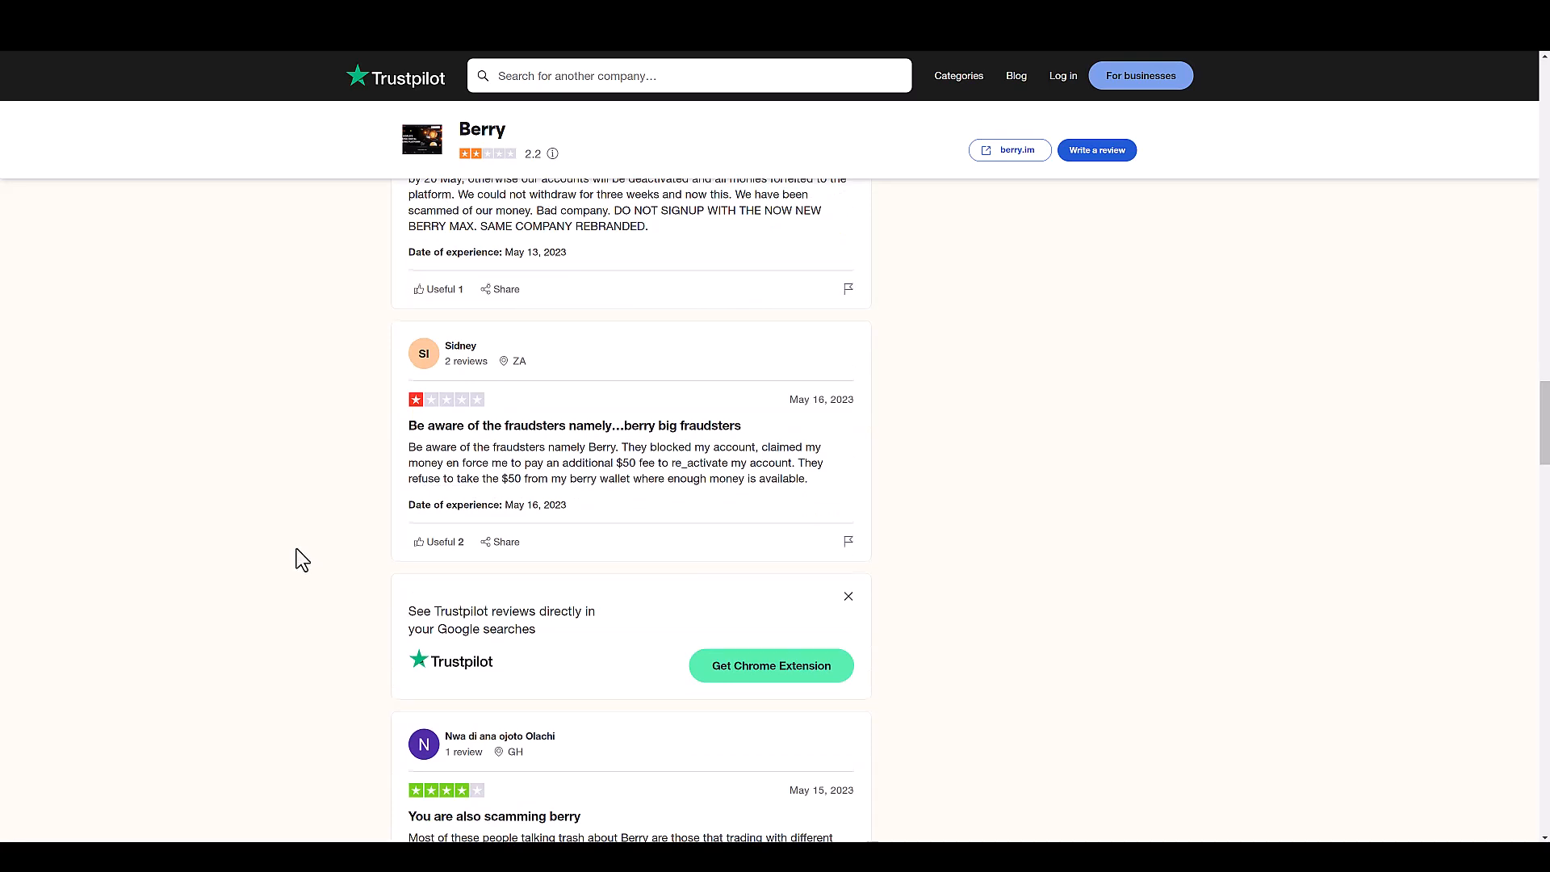
{"action": "scroll", "coordinate": [296, 550], "scroll_direction": "down", "scroll_amount": 1}
{"action": "scroll", "coordinate": [298, 548], "scroll_direction": "down", "scroll_amount": 1}
{"action": "scroll", "coordinate": [298, 552], "scroll_direction": "down", "scroll_amount": 1}
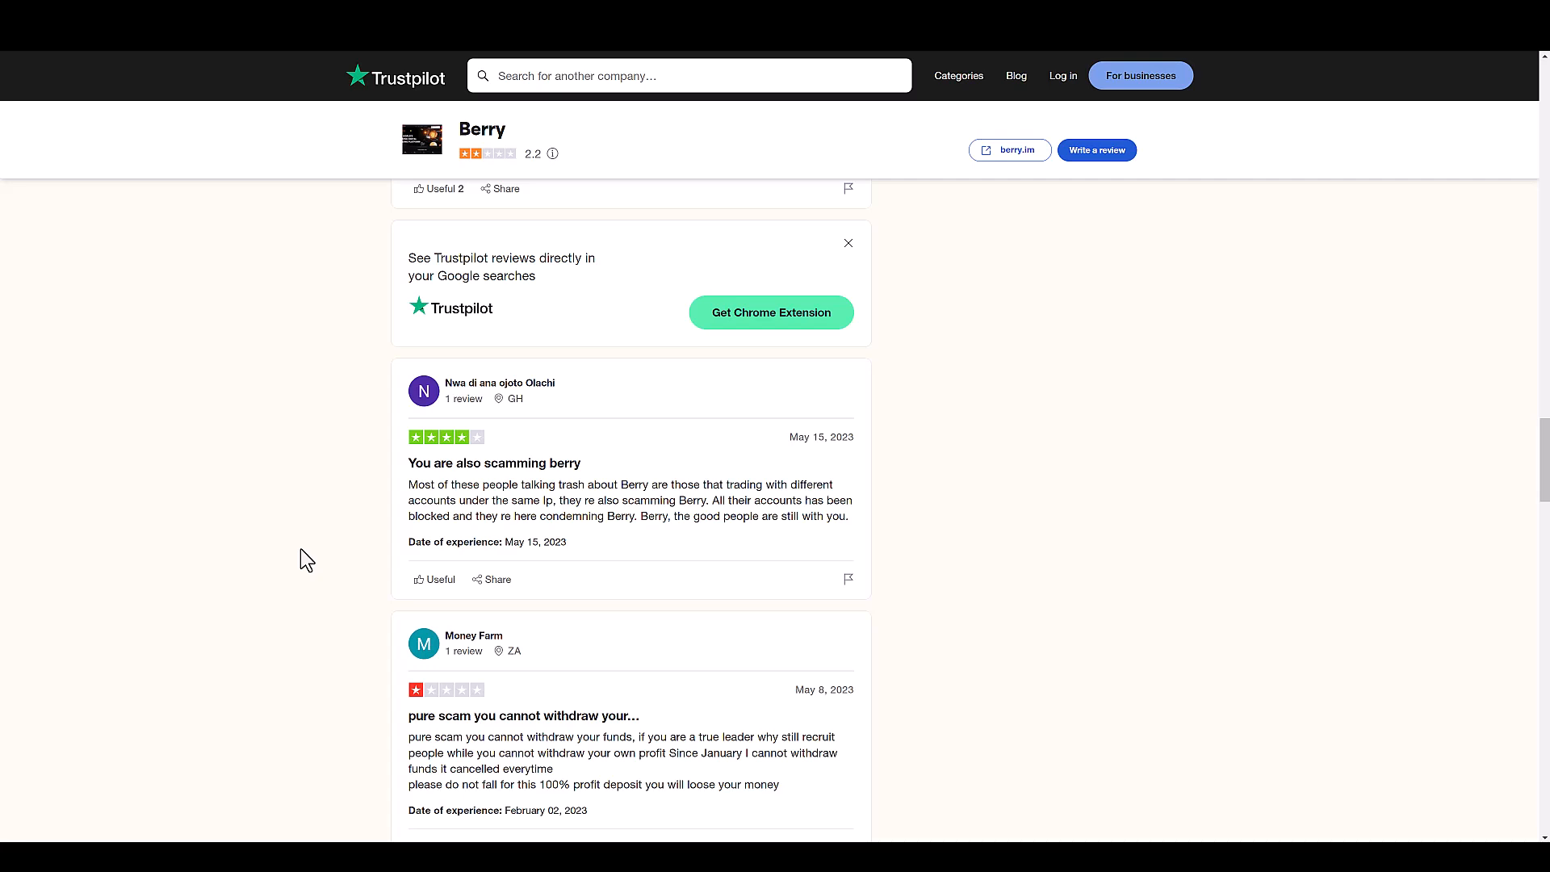
{"action": "scroll", "coordinate": [301, 548], "scroll_direction": "down", "scroll_amount": 1}
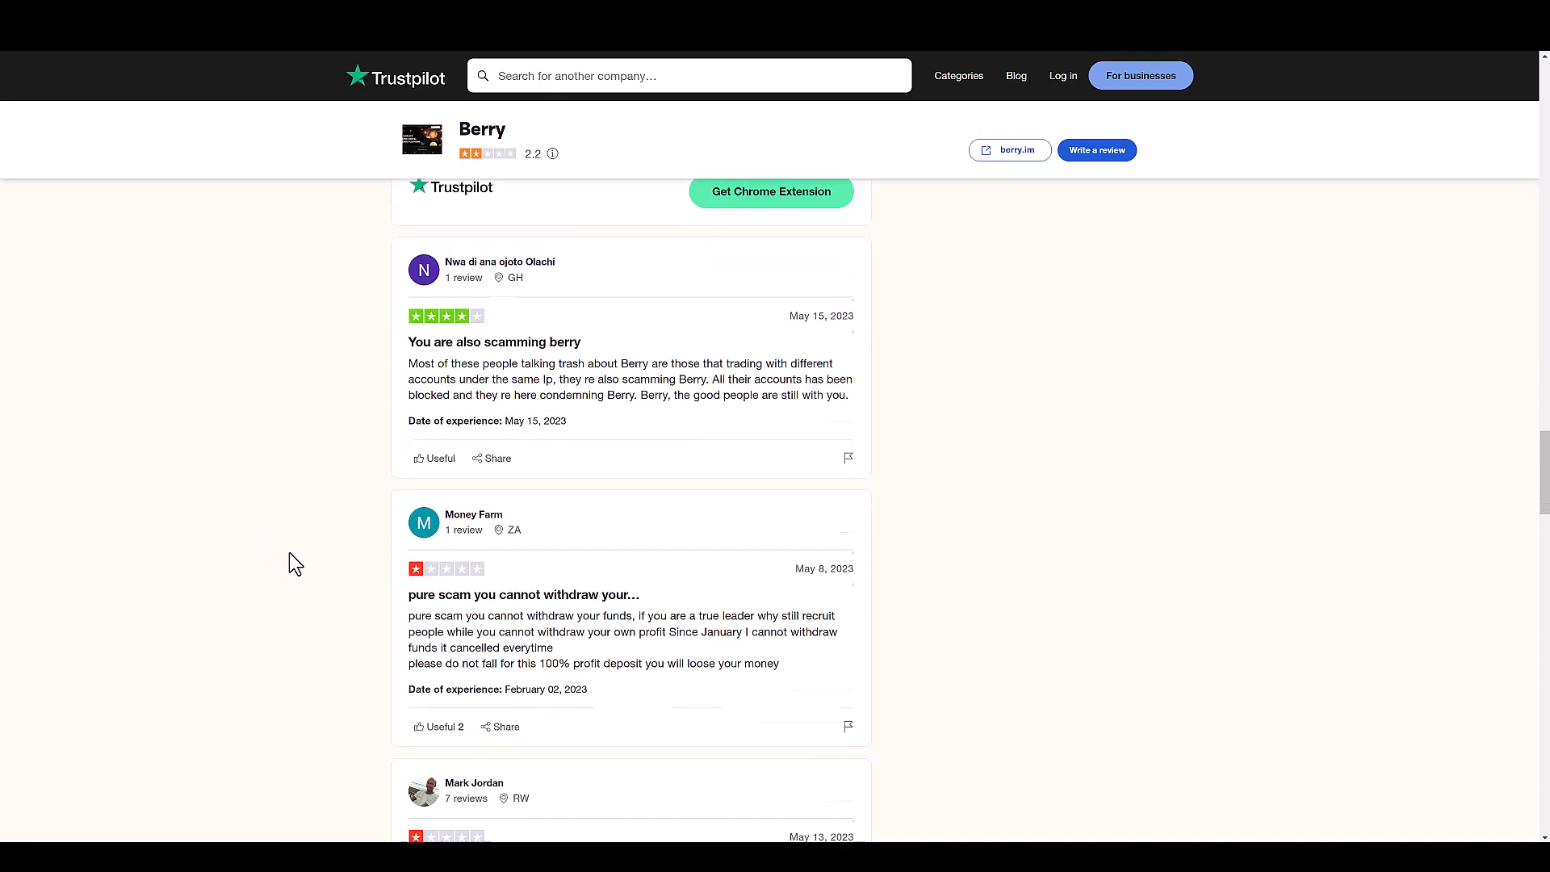
{"action": "scroll", "coordinate": [290, 552], "scroll_direction": "down", "scroll_amount": 1}
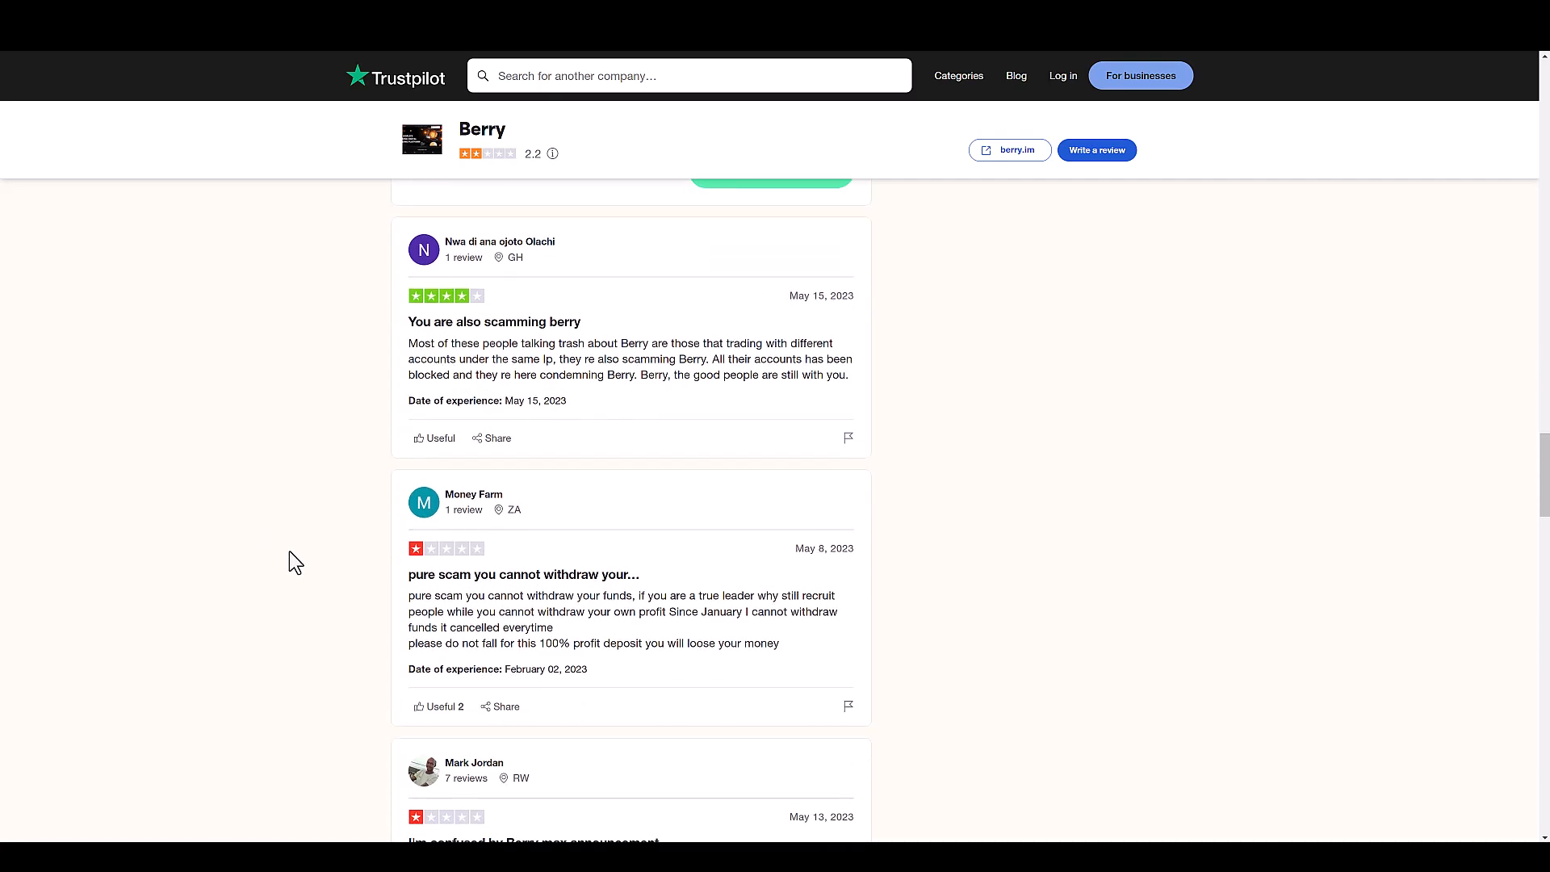
{"action": "scroll", "coordinate": [374, 561], "scroll_direction": "down", "scroll_amount": 1}
{"action": "scroll", "coordinate": [381, 585], "scroll_direction": "down", "scroll_amount": 1}
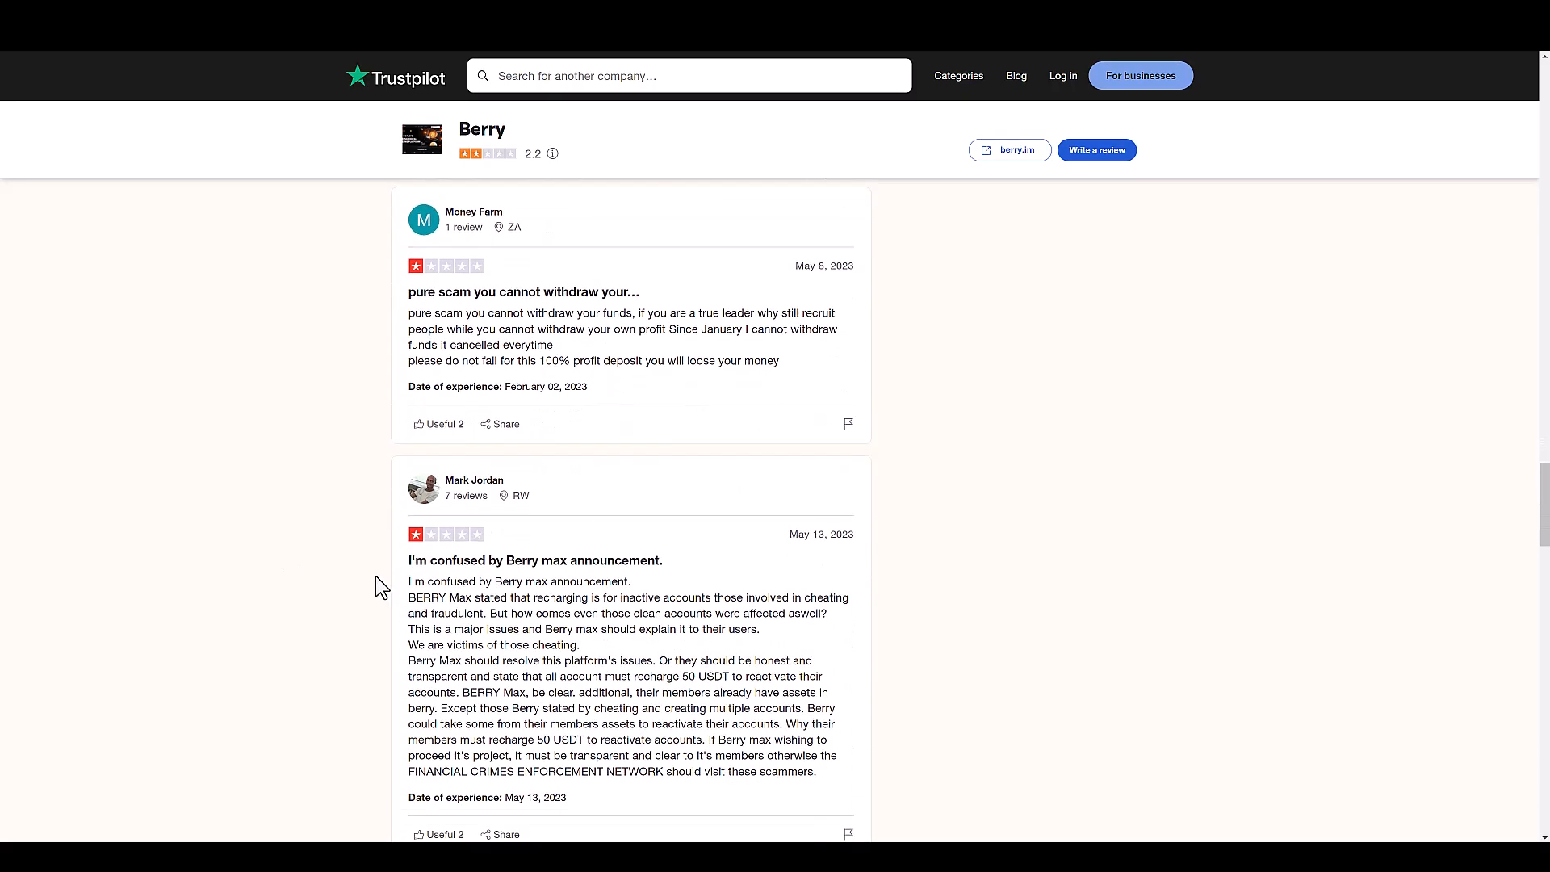
{"action": "scroll", "coordinate": [403, 587], "scroll_direction": "down", "scroll_amount": 1}
{"action": "scroll", "coordinate": [404, 588], "scroll_direction": "down", "scroll_amount": 1}
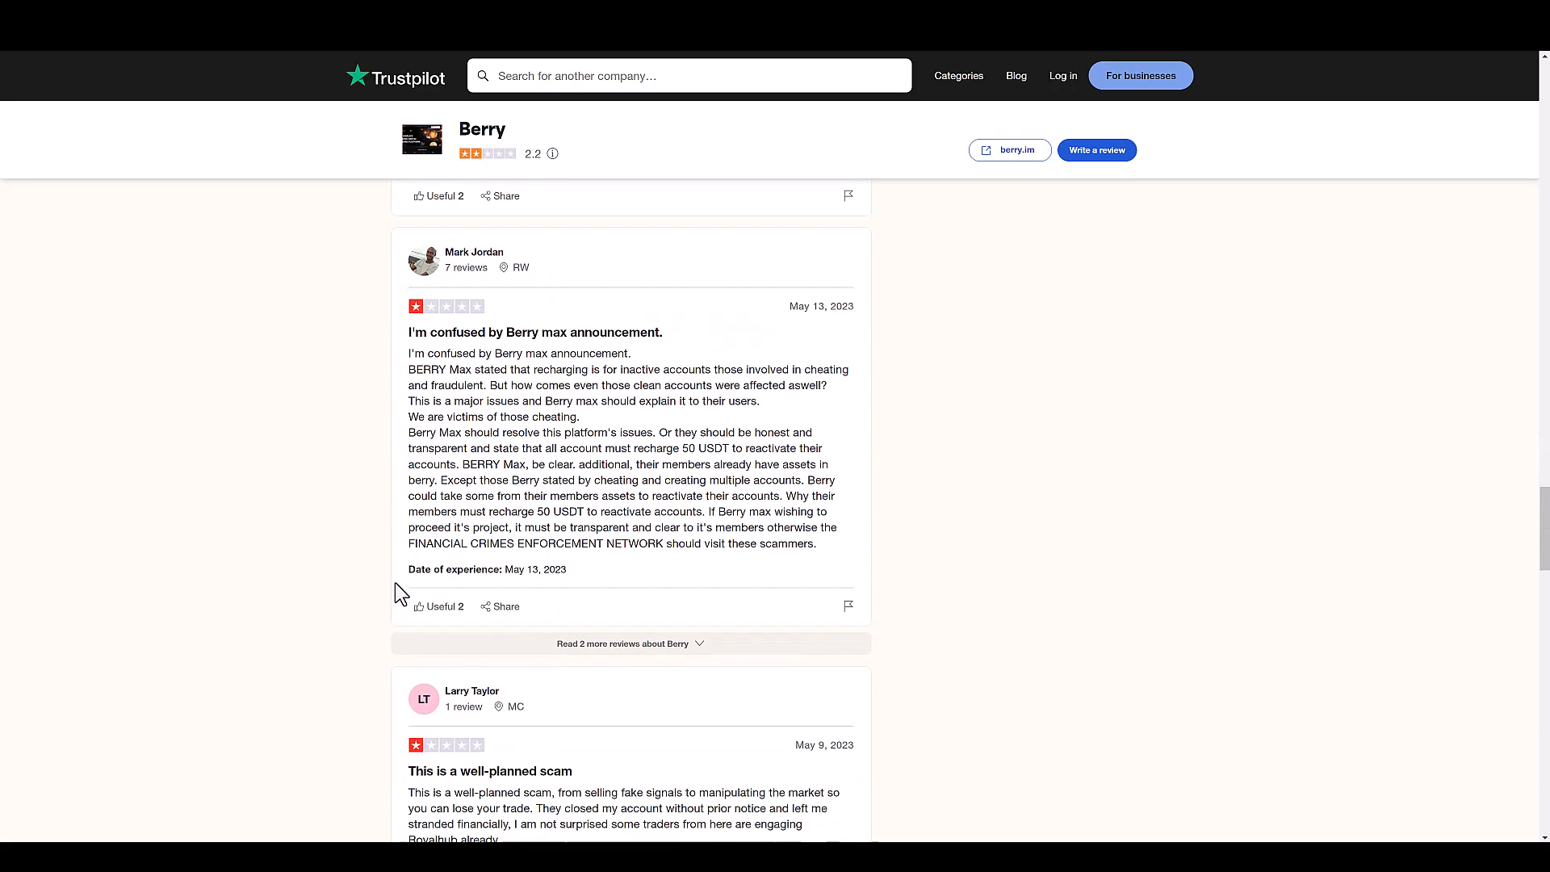
{"action": "scroll", "coordinate": [394, 583], "scroll_direction": "down", "scroll_amount": 1}
{"action": "scroll", "coordinate": [394, 583], "scroll_direction": "down", "scroll_amount": 1}
{"action": "scroll", "coordinate": [396, 585], "scroll_direction": "down", "scroll_amount": 1}
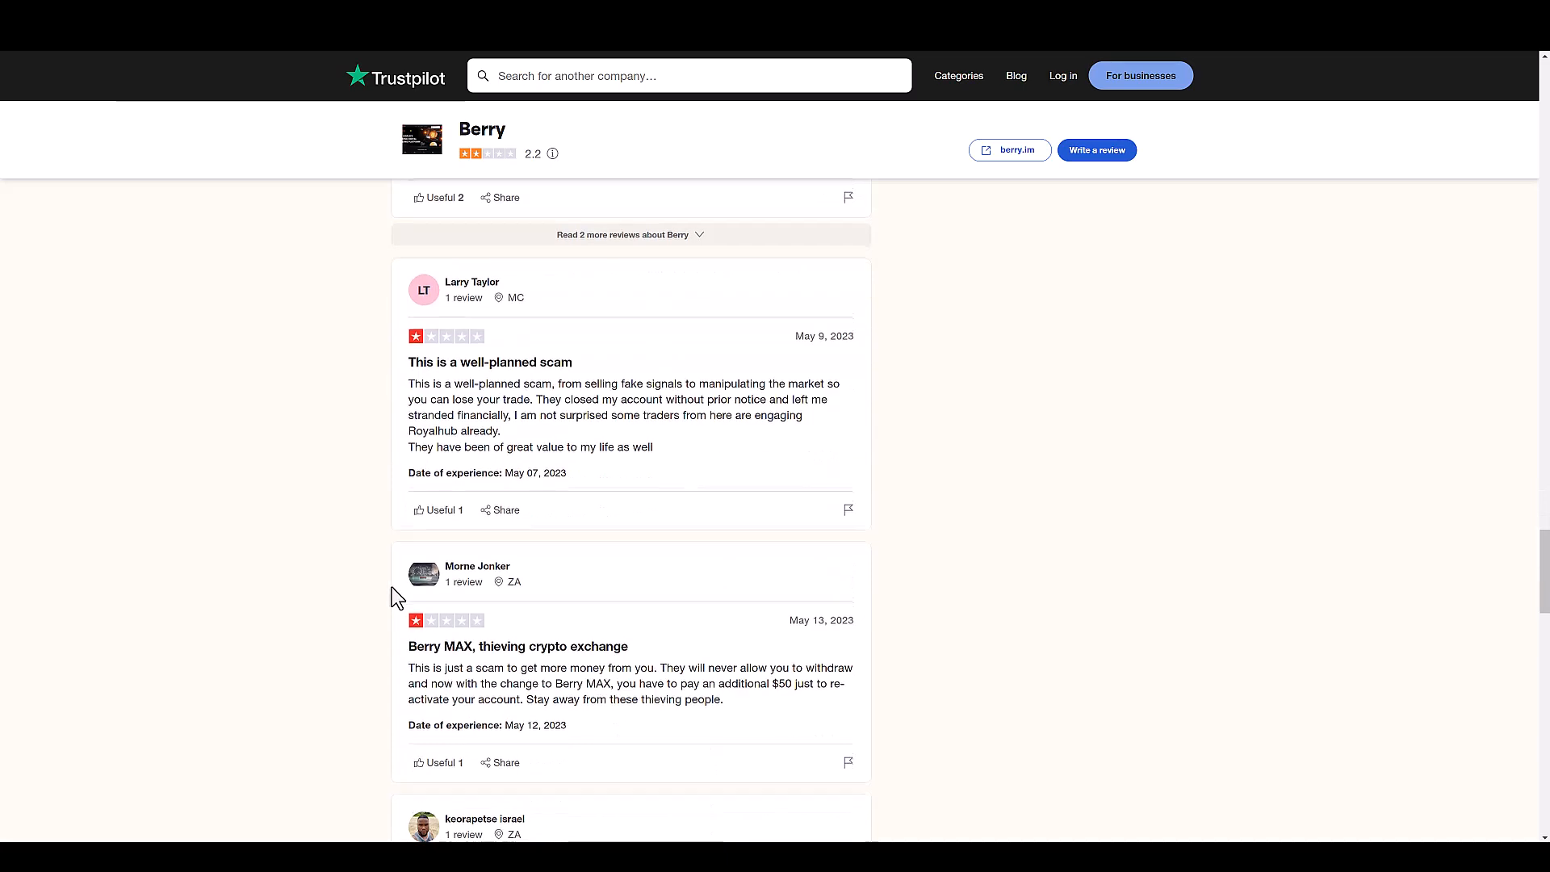
{"action": "scroll", "coordinate": [392, 587], "scroll_direction": "down", "scroll_amount": 1}
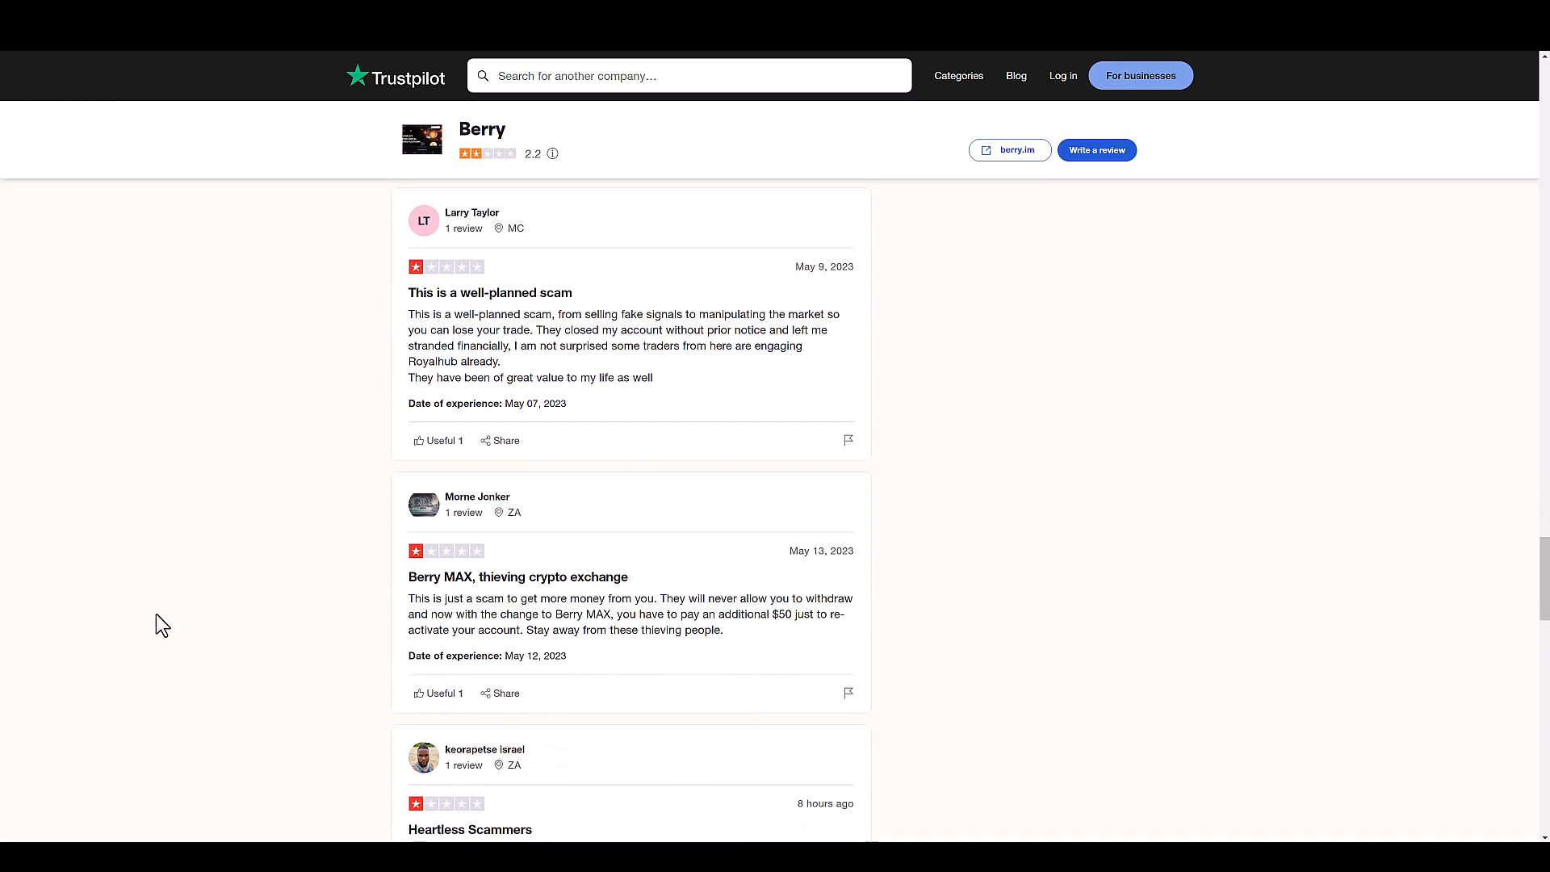
{"action": "scroll", "coordinate": [399, 496], "scroll_direction": "up", "scroll_amount": 3}
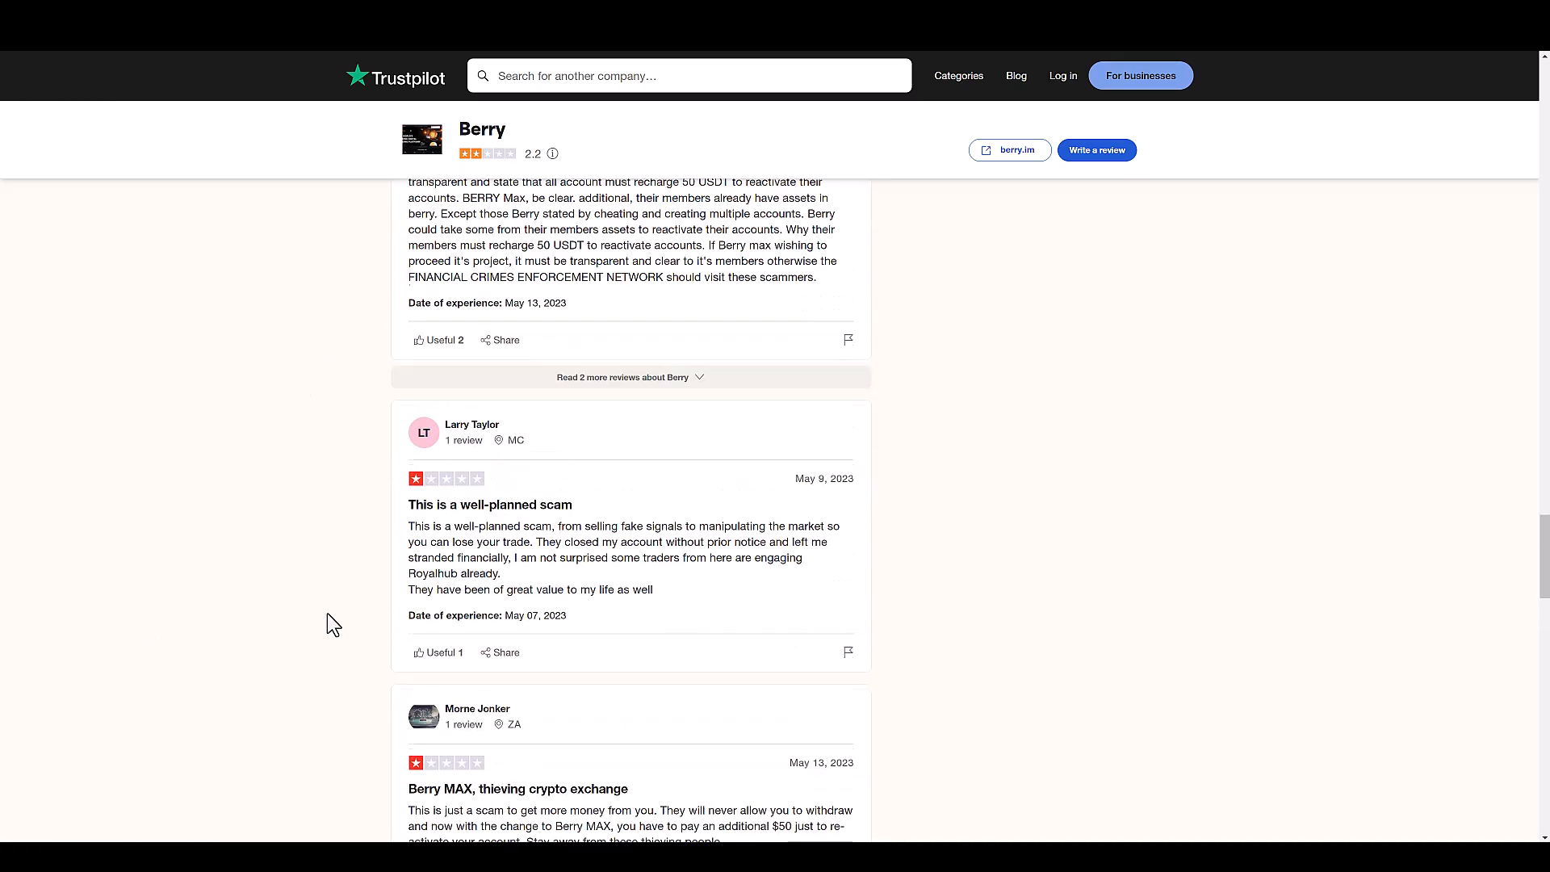
{"action": "scroll", "coordinate": [327, 613], "scroll_direction": "up", "scroll_amount": 3}
{"action": "scroll", "coordinate": [366, 697], "scroll_direction": "up", "scroll_amount": 3}
{"action": "scroll", "coordinate": [357, 727], "scroll_direction": "up", "scroll_amount": 3}
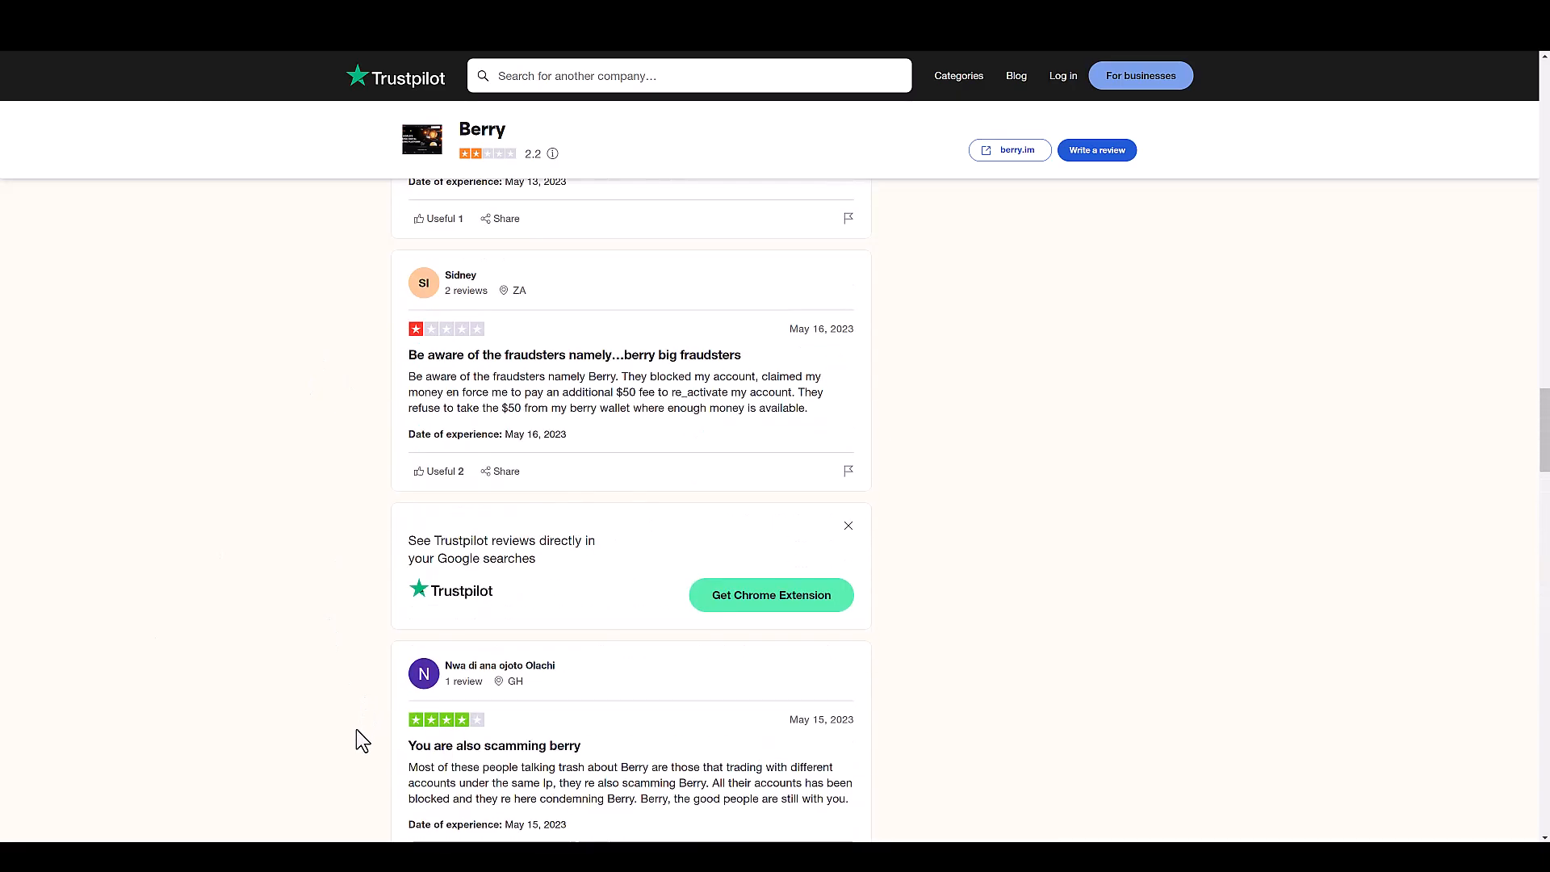
{"action": "scroll", "coordinate": [355, 728], "scroll_direction": "up", "scroll_amount": 3}
{"action": "scroll", "coordinate": [360, 721], "scroll_direction": "up", "scroll_amount": 3}
{"action": "scroll", "coordinate": [362, 707], "scroll_direction": "up", "scroll_amount": 3}
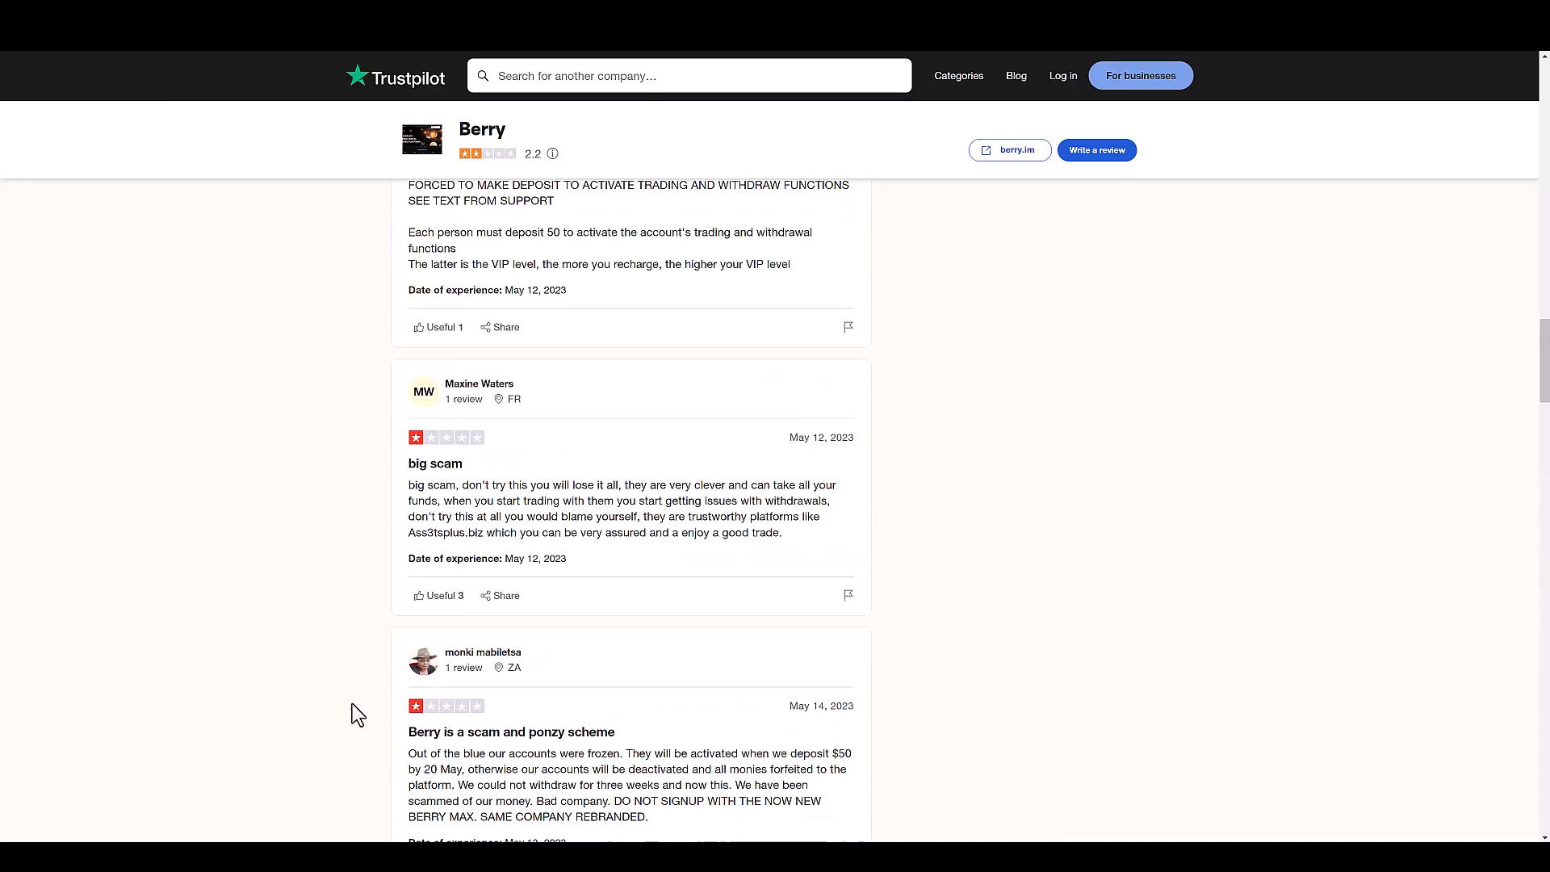
{"action": "scroll", "coordinate": [339, 702], "scroll_direction": "up", "scroll_amount": 2}
{"action": "scroll", "coordinate": [328, 698], "scroll_direction": "up", "scroll_amount": 3}
{"action": "scroll", "coordinate": [329, 697], "scroll_direction": "up", "scroll_amount": 3}
{"action": "scroll", "coordinate": [328, 697], "scroll_direction": "up", "scroll_amount": 3}
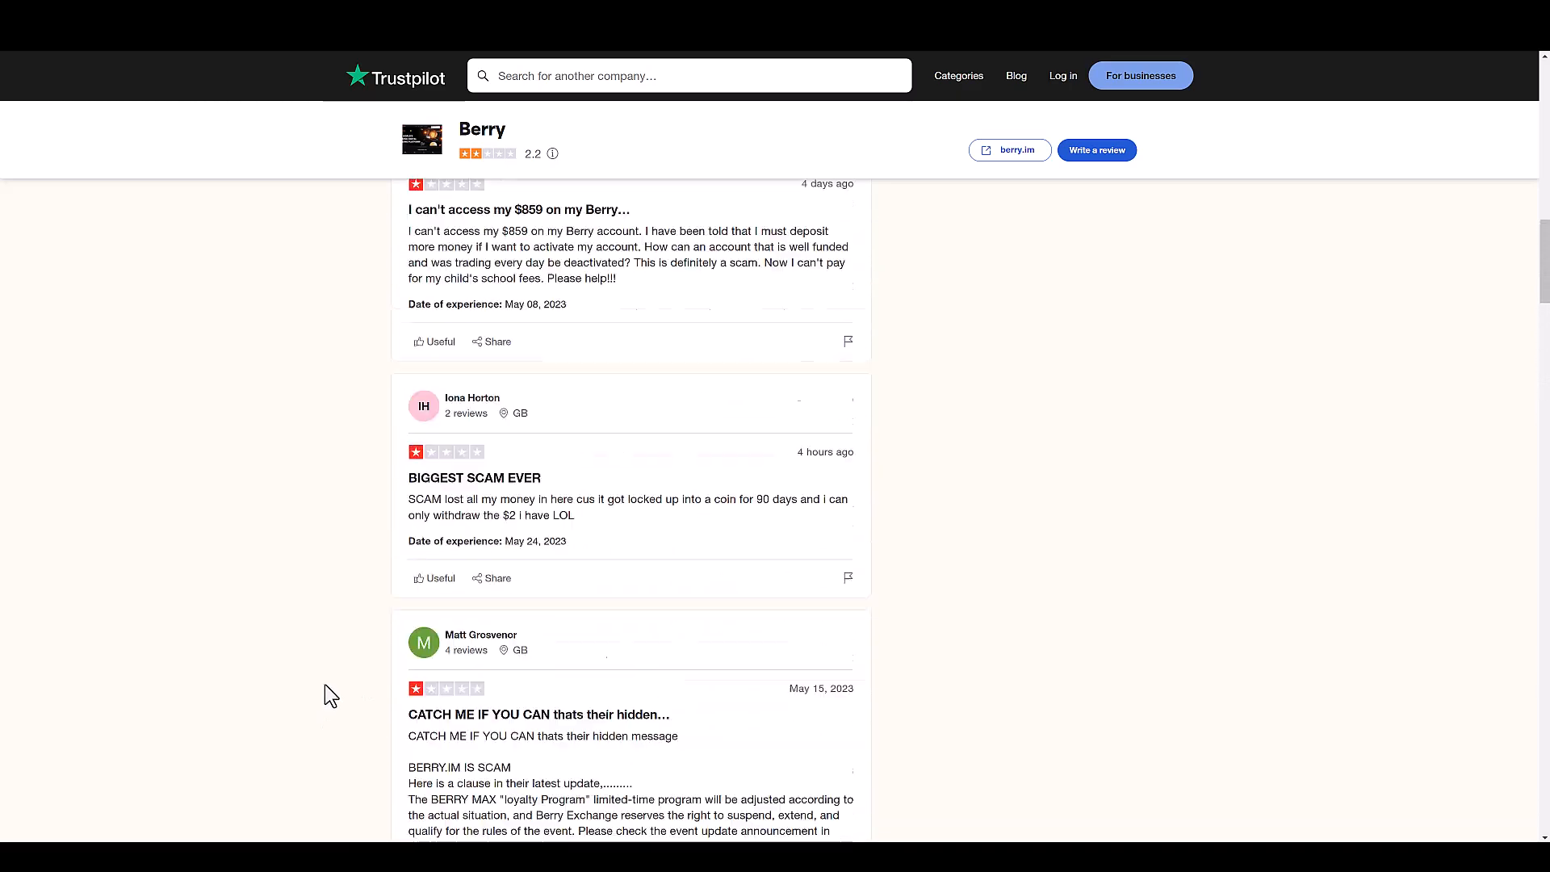
{"action": "scroll", "coordinate": [325, 684], "scroll_direction": "up", "scroll_amount": 3}
{"action": "scroll", "coordinate": [323, 682], "scroll_direction": "up", "scroll_amount": 3}
{"action": "scroll", "coordinate": [324, 682], "scroll_direction": "up", "scroll_amount": 3}
{"action": "scroll", "coordinate": [322, 682], "scroll_direction": "up", "scroll_amount": 3}
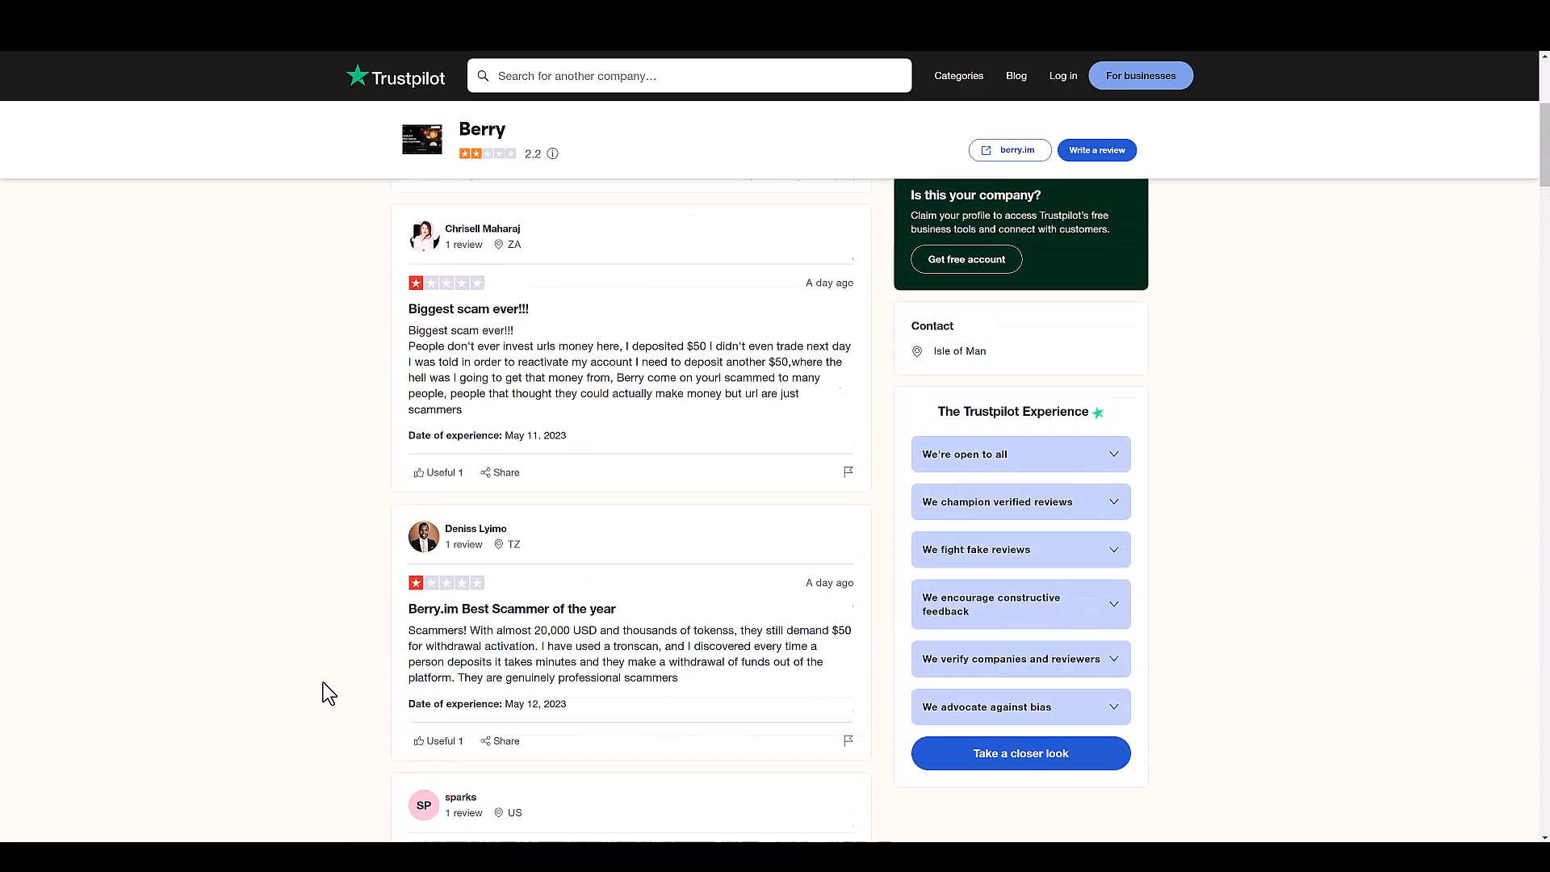
{"action": "scroll", "coordinate": [324, 681], "scroll_direction": "up", "scroll_amount": 4}
{"action": "scroll", "coordinate": [322, 682], "scroll_direction": "up", "scroll_amount": 2}
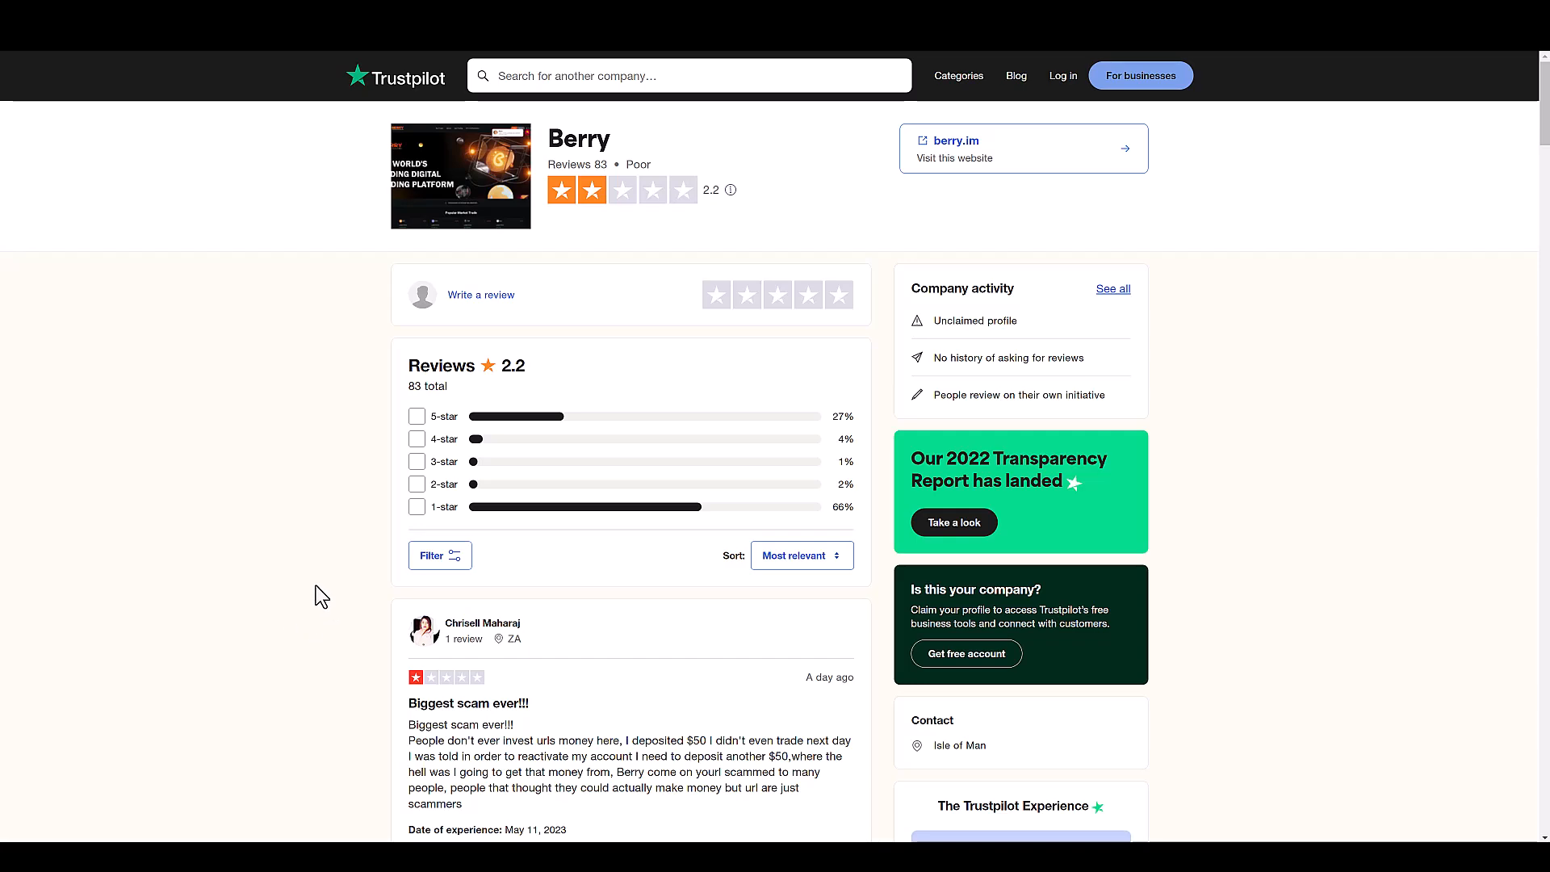
{"action": "scroll", "coordinate": [260, 539], "scroll_direction": "down", "scroll_amount": 2}
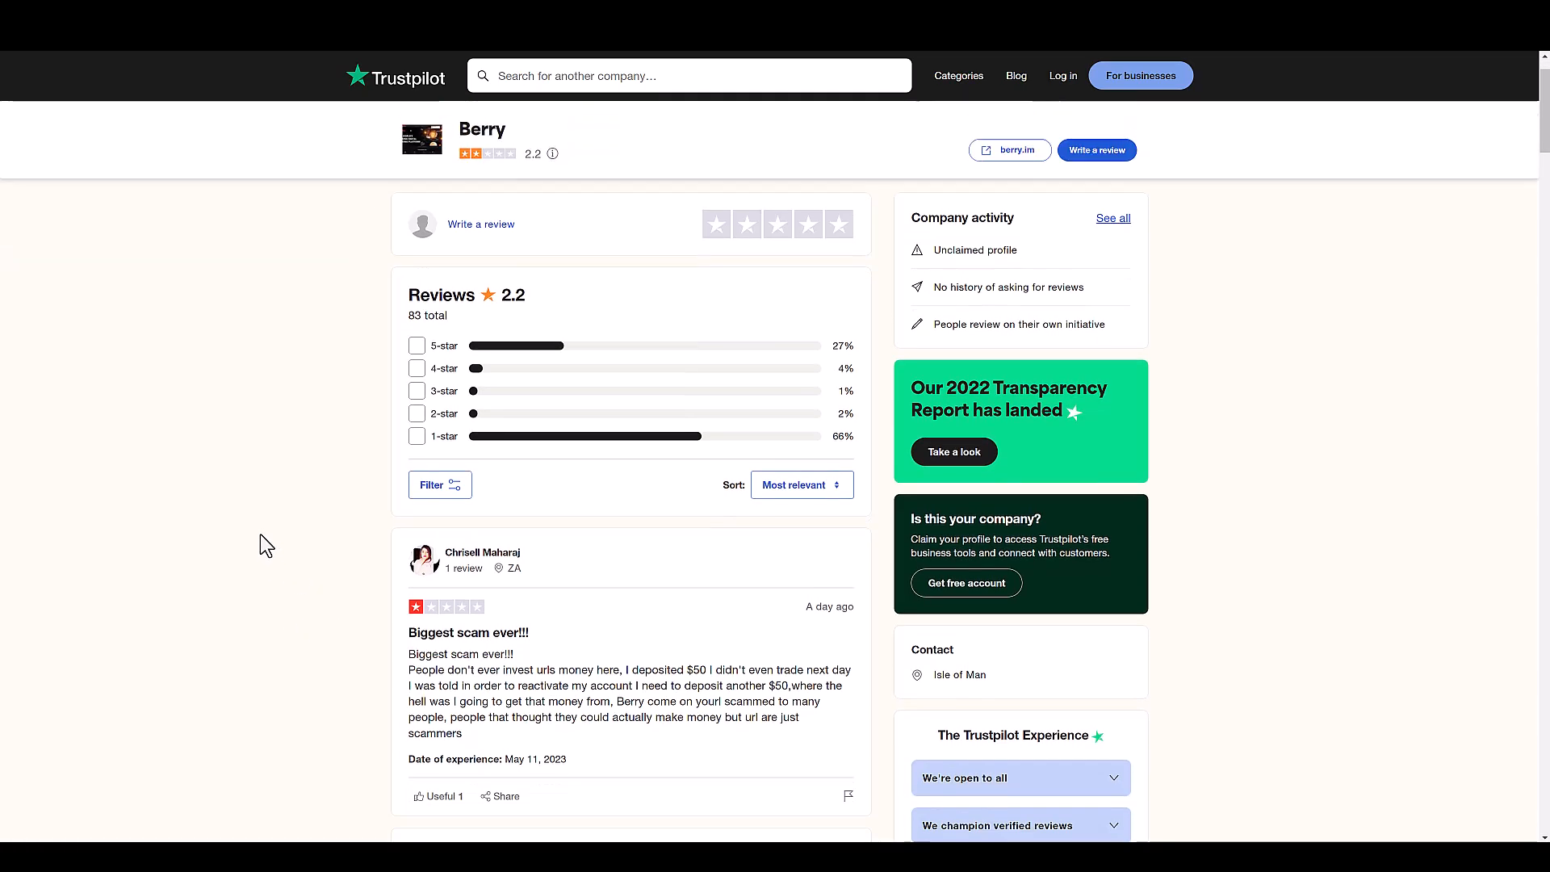
{"action": "scroll", "coordinate": [260, 535], "scroll_direction": "down", "scroll_amount": 2}
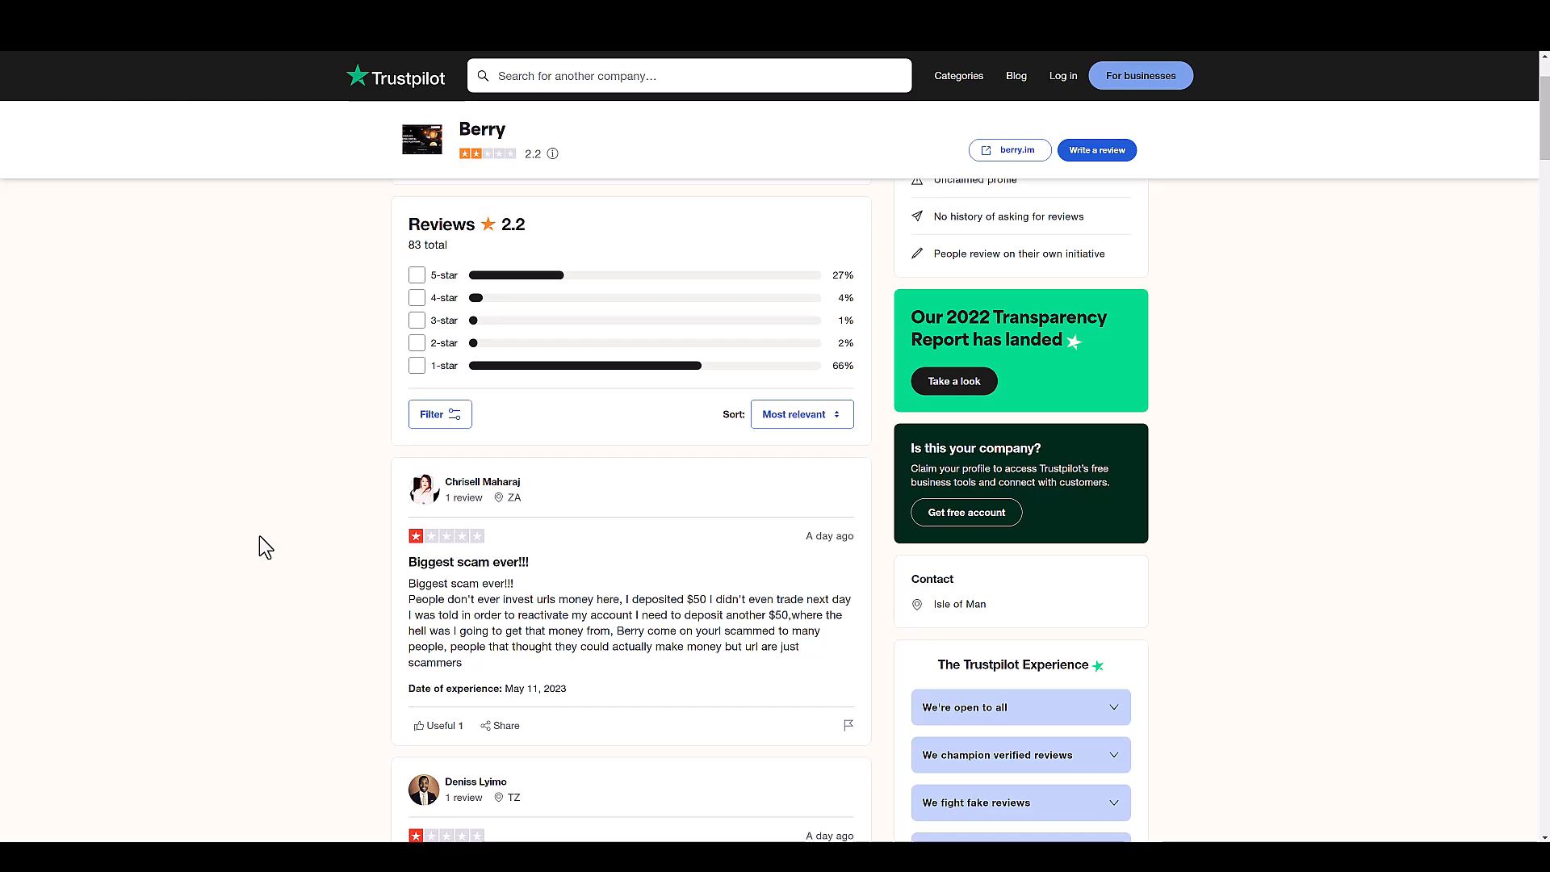
{"action": "scroll", "coordinate": [268, 534], "scroll_direction": "down", "scroll_amount": 3}
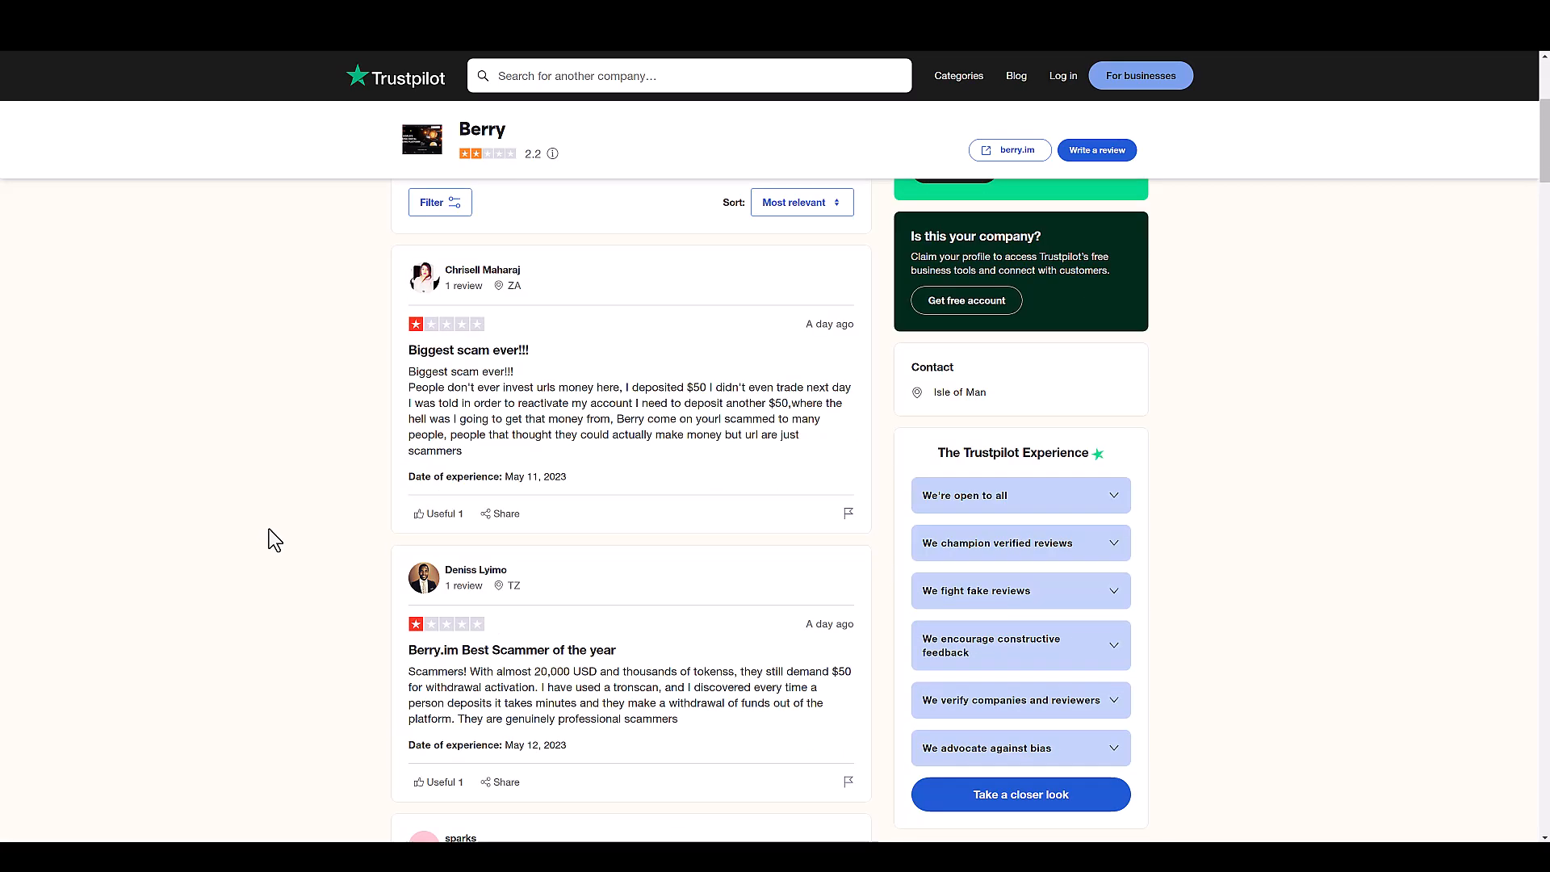
{"action": "scroll", "coordinate": [270, 530], "scroll_direction": "down", "scroll_amount": 1}
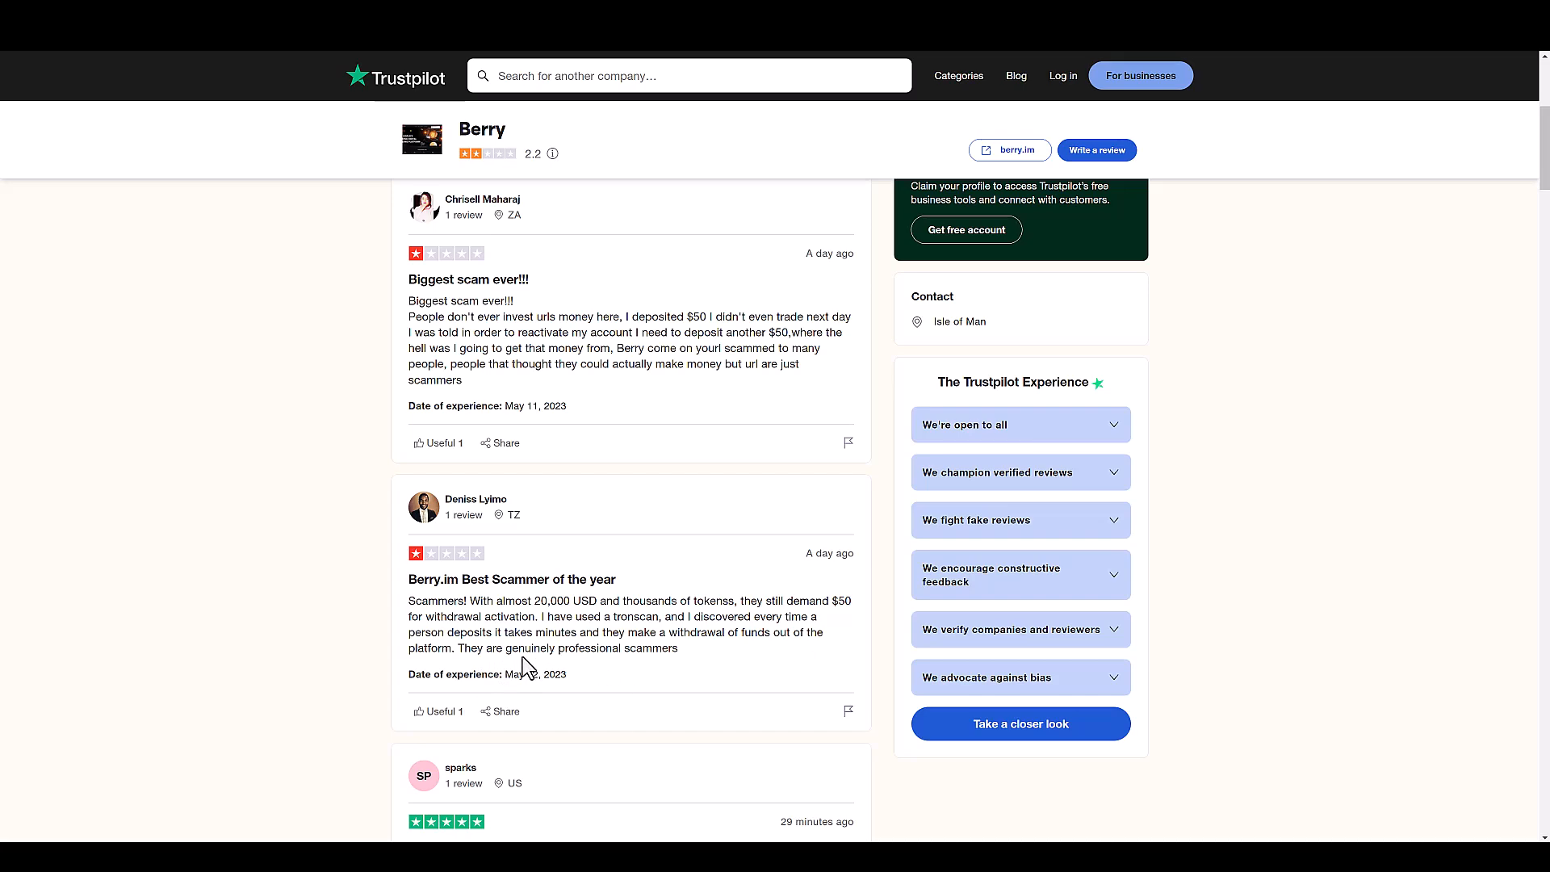
{"action": "scroll", "coordinate": [544, 705], "scroll_direction": "up", "scroll_amount": 1}
{"action": "left_click_drag", "start_coordinate": [533, 673], "coordinate": [601, 671]}
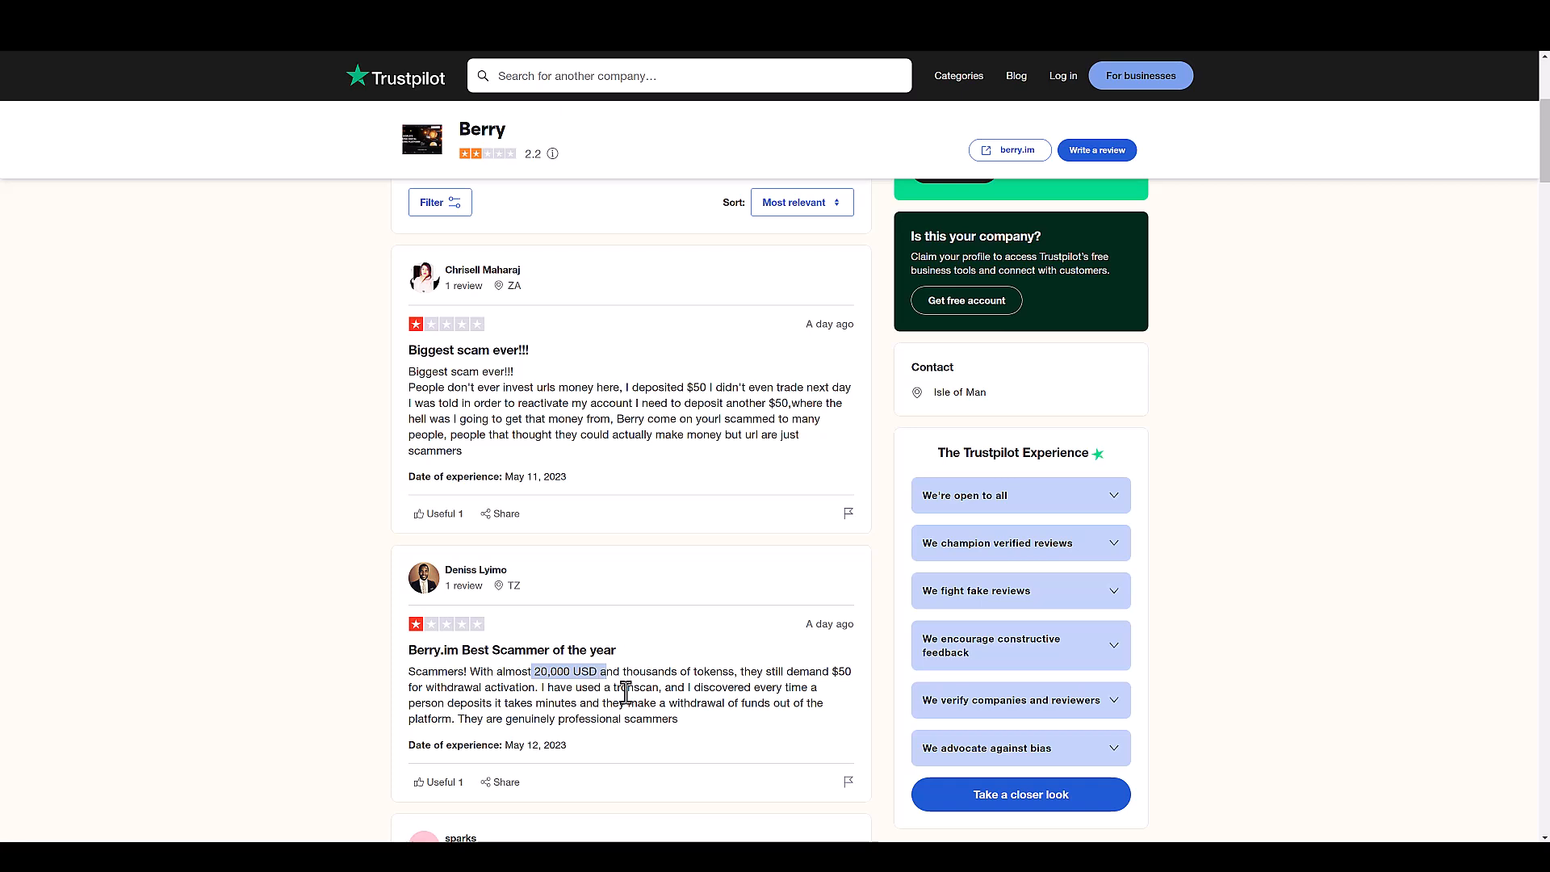
{"action": "scroll", "coordinate": [612, 705], "scroll_direction": "down", "scroll_amount": 1}
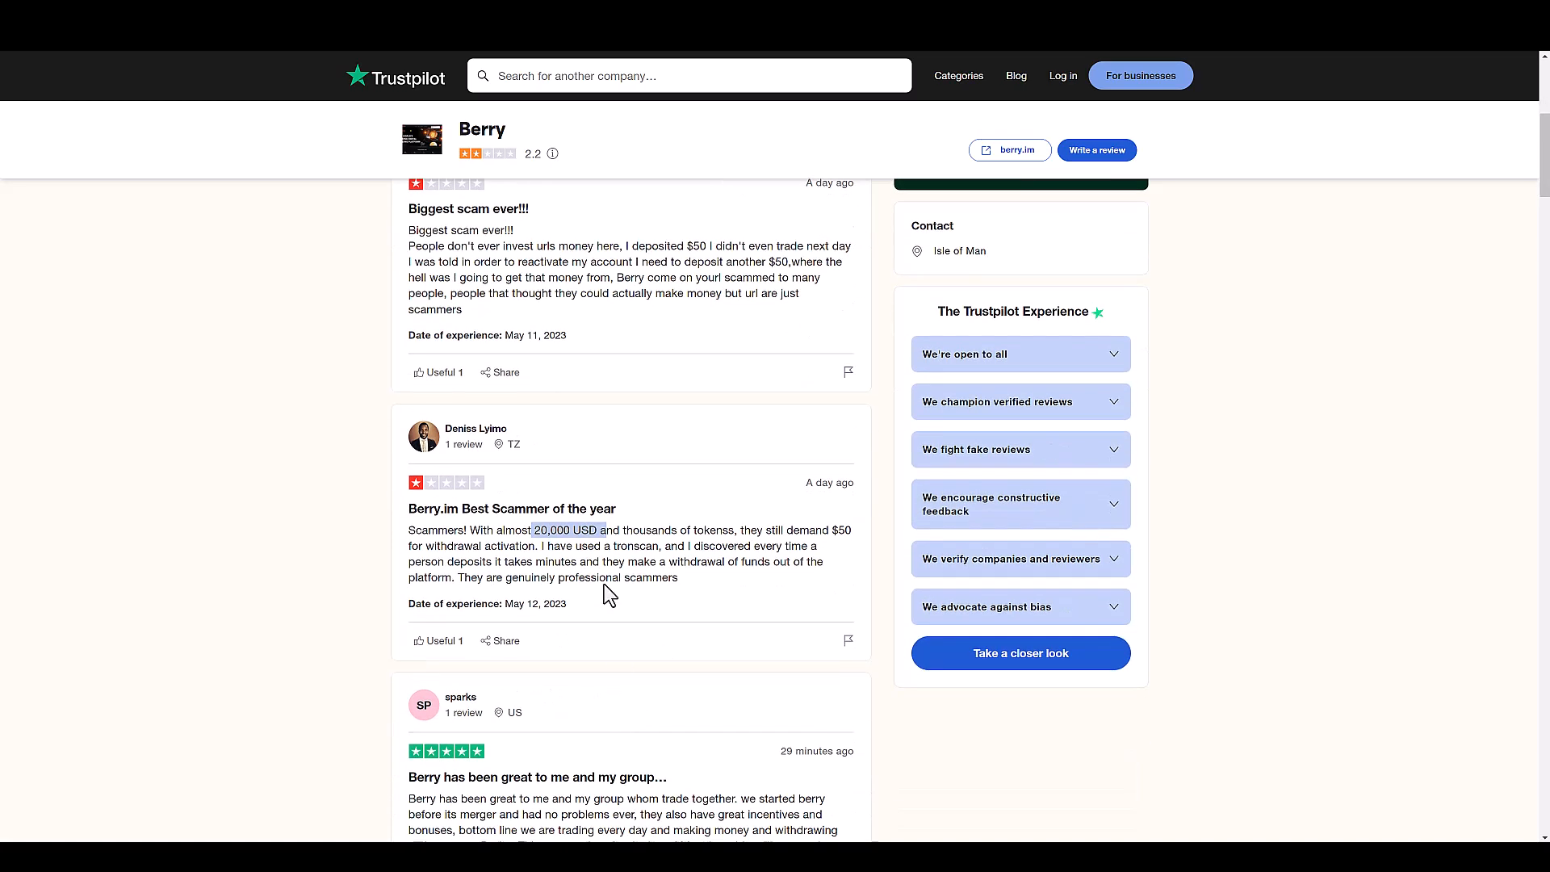
{"action": "left_click", "coordinate": [594, 516]}
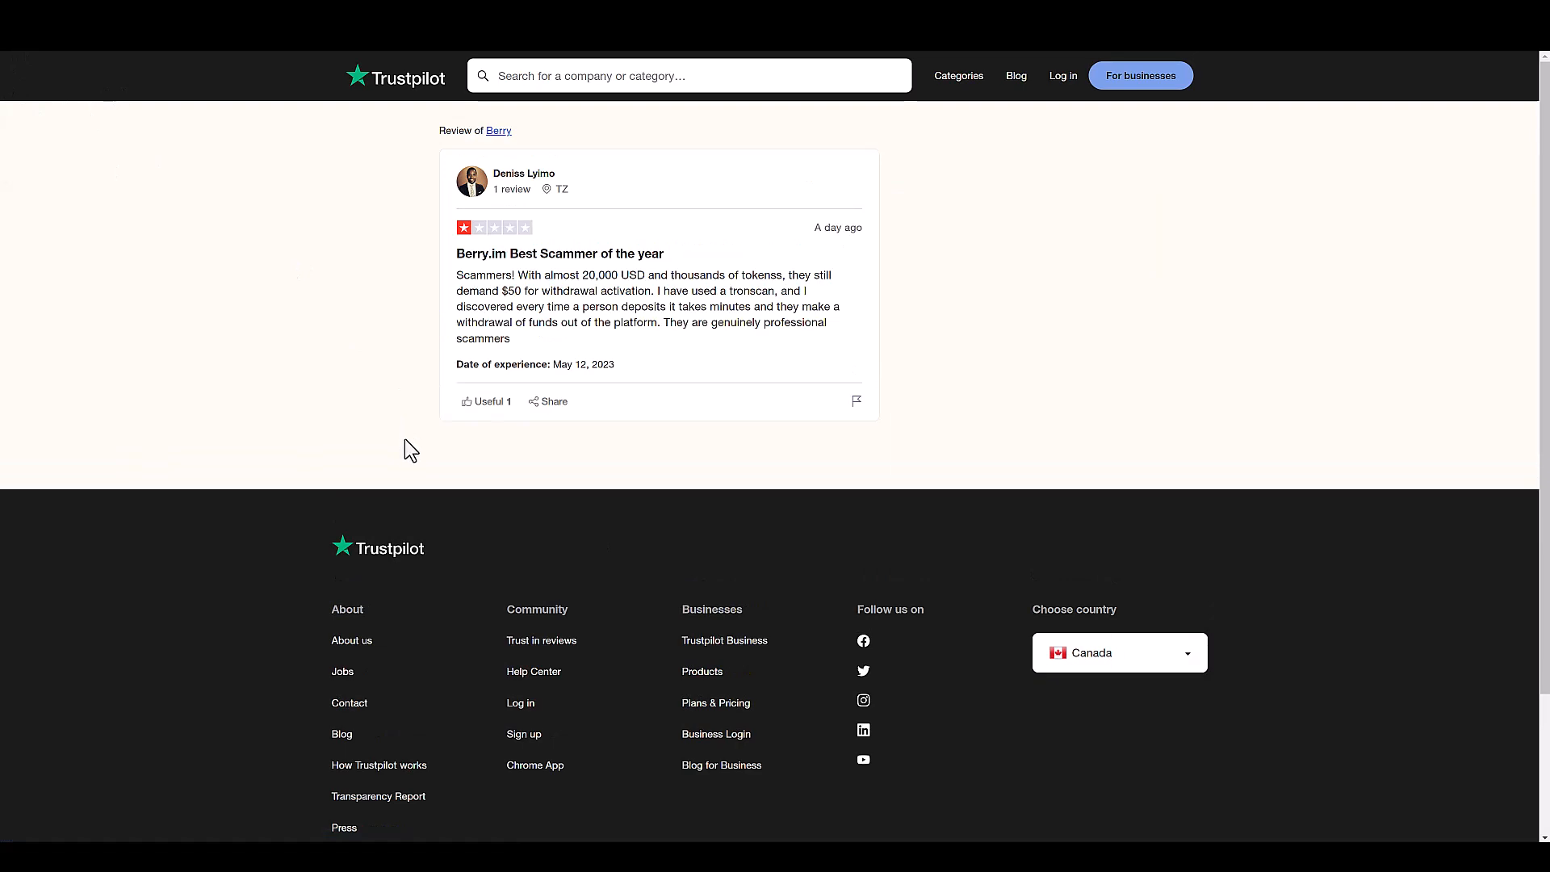
Step: Go back to Berry's review list and bring Olachi's four-star review into view
{"action": "key", "text": "alt+Left"}
{"action": "scroll", "coordinate": [279, 434], "scroll_direction": "down", "scroll_amount": 2}
{"action": "scroll", "coordinate": [302, 485], "scroll_direction": "down", "scroll_amount": 3}
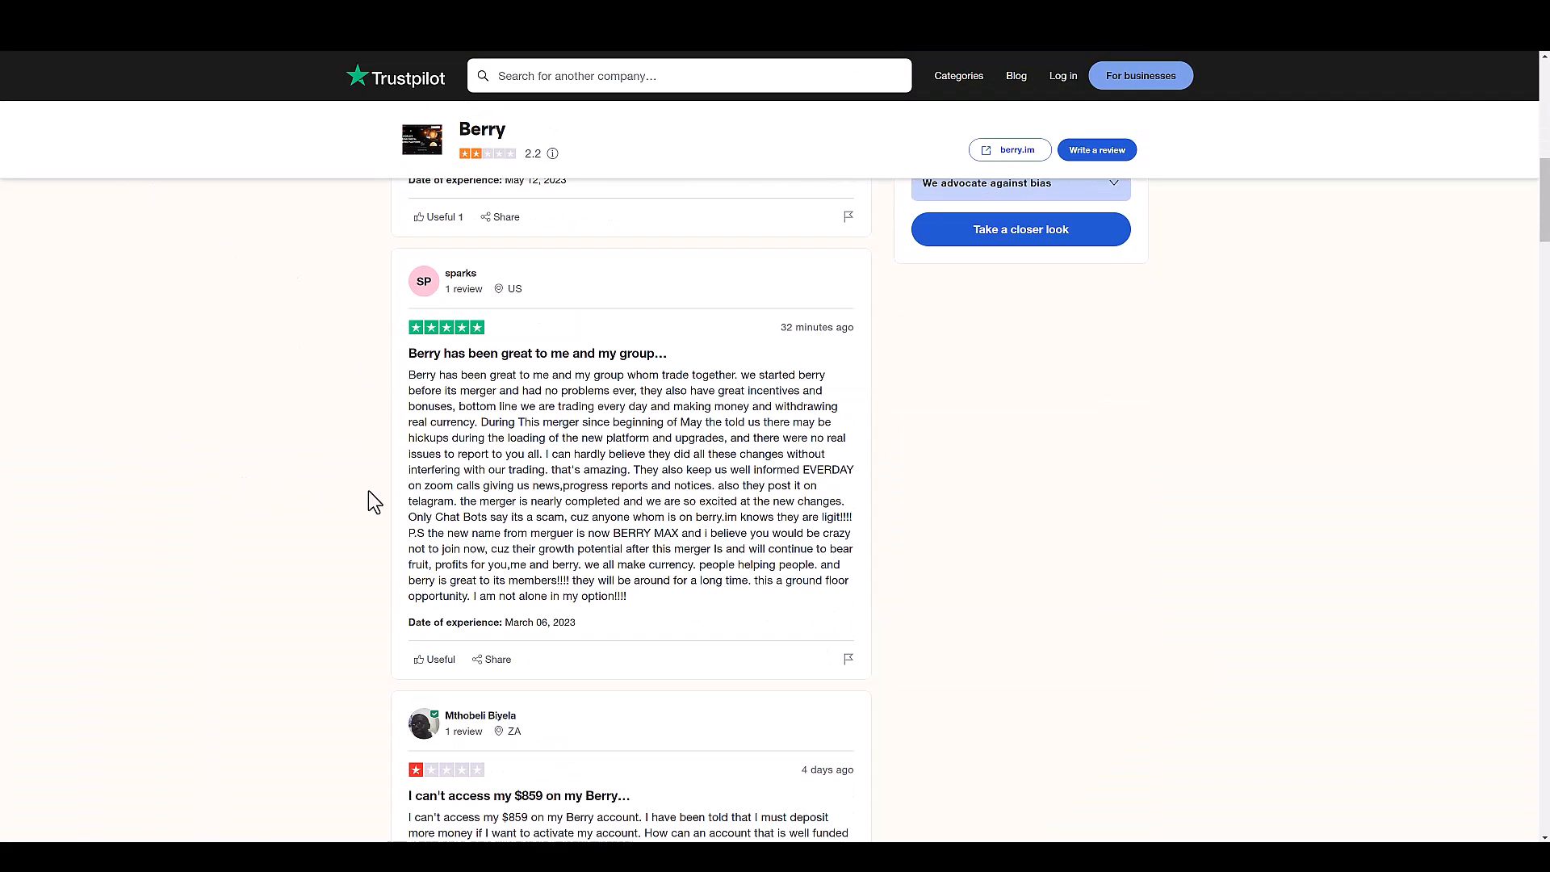
{"action": "scroll", "coordinate": [411, 508], "scroll_direction": "up", "scroll_amount": 3}
{"action": "scroll", "coordinate": [426, 551], "scroll_direction": "down", "scroll_amount": 2}
{"action": "scroll", "coordinate": [429, 552], "scroll_direction": "down", "scroll_amount": 5}
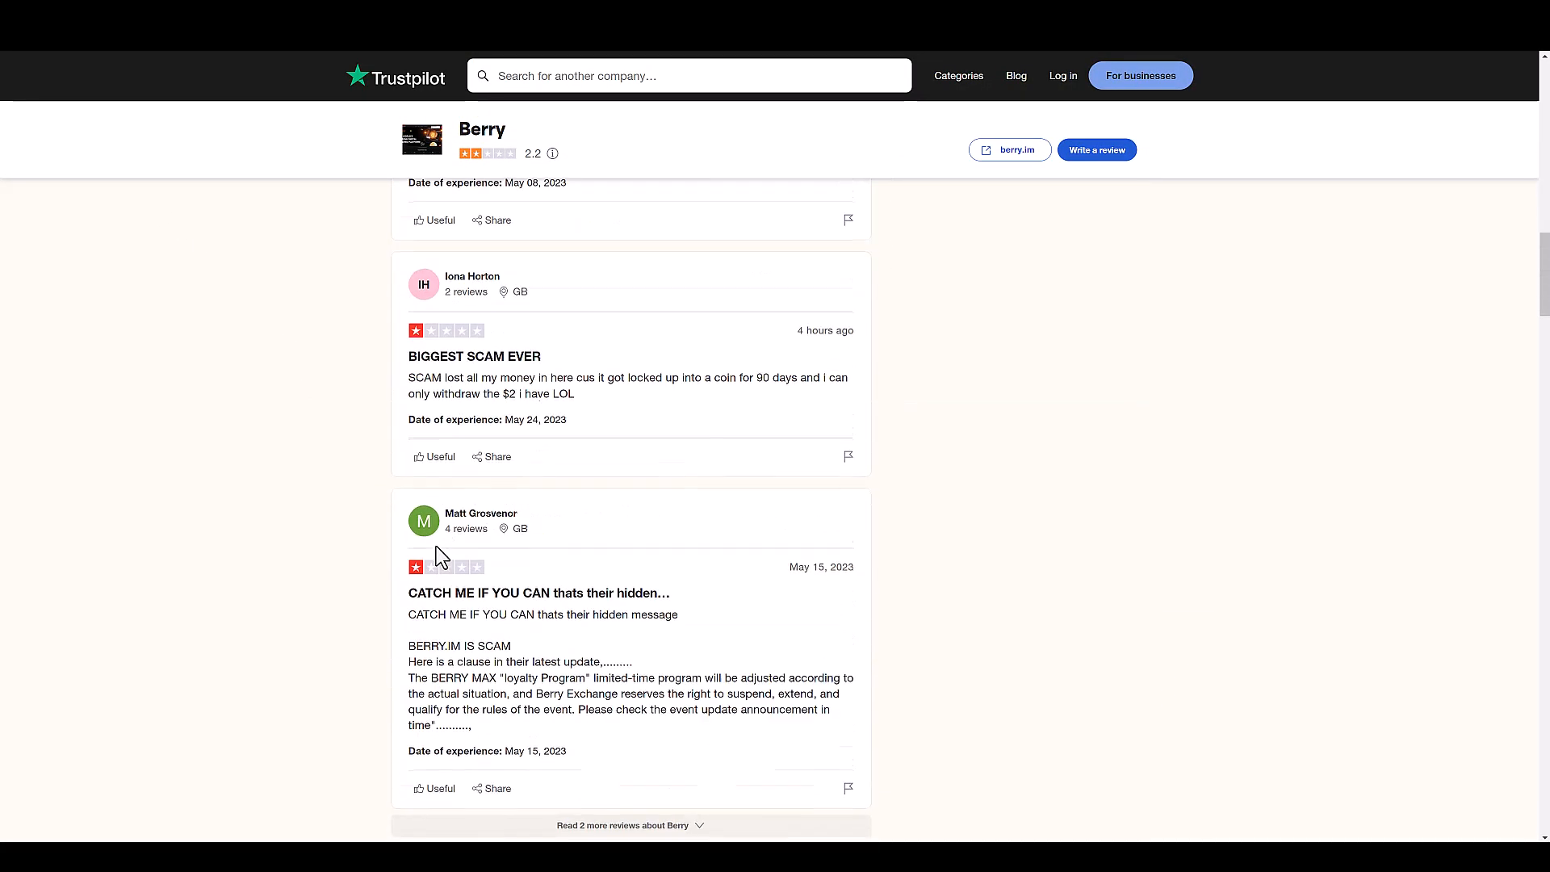
{"action": "scroll", "coordinate": [434, 551], "scroll_direction": "down", "scroll_amount": 5}
{"action": "scroll", "coordinate": [436, 551], "scroll_direction": "down", "scroll_amount": 5}
{"action": "scroll", "coordinate": [437, 553], "scroll_direction": "down", "scroll_amount": 5}
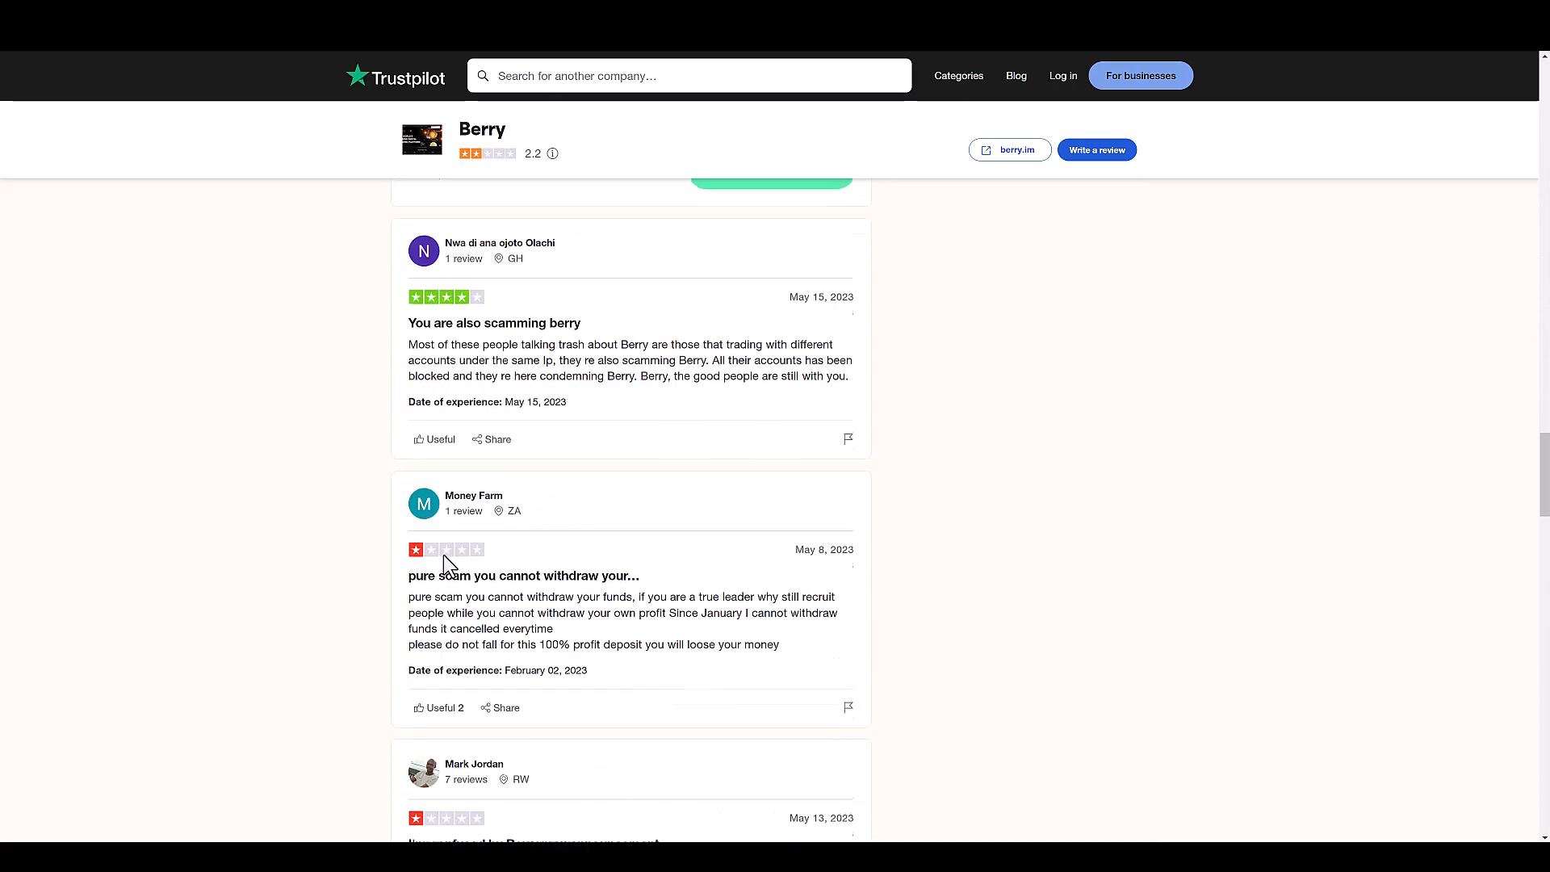
{"action": "scroll", "coordinate": [442, 554], "scroll_direction": "up", "scroll_amount": 2}
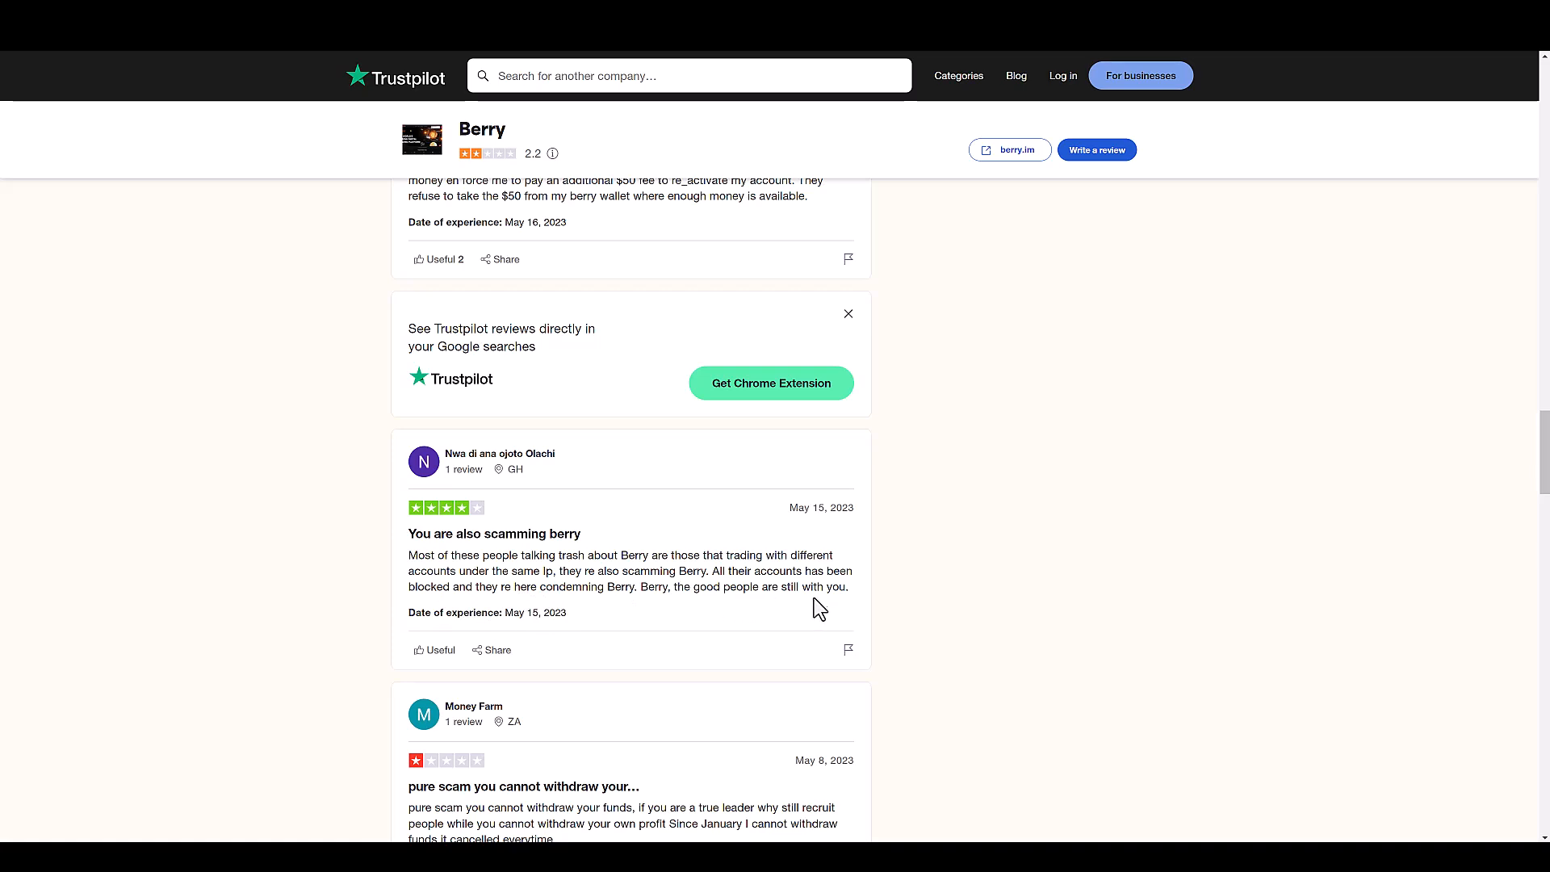
{"action": "scroll", "coordinate": [757, 600], "scroll_direction": "up", "scroll_amount": 1}
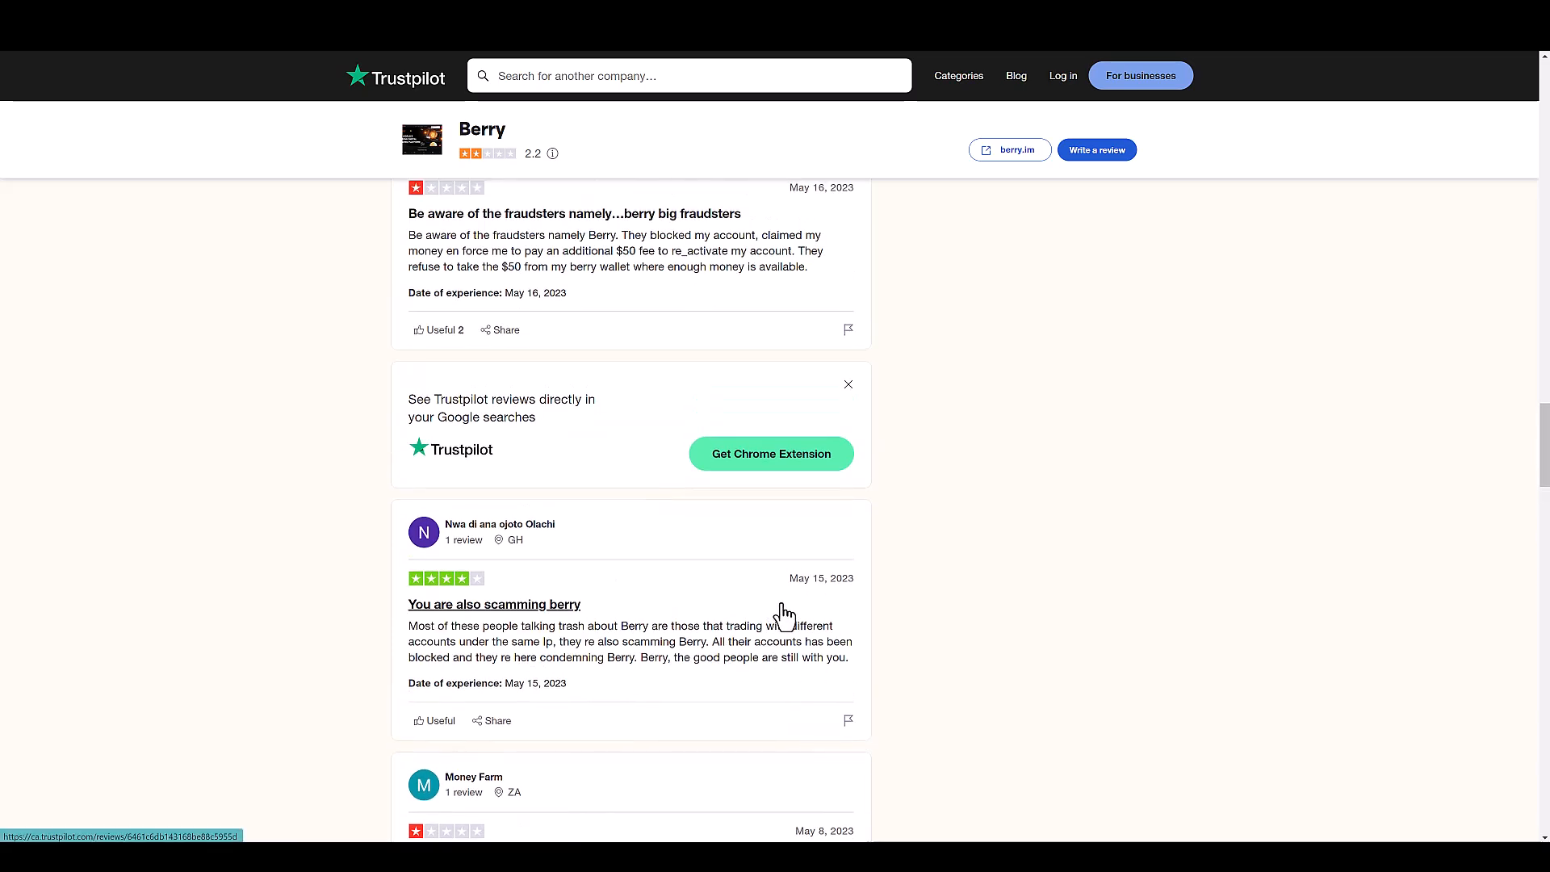
Step: Highlight the May 15, 2023 date on Olachi's 'You are also scamming berry' review
{"action": "left_click_drag", "start_coordinate": [790, 581], "coordinate": [859, 589]}
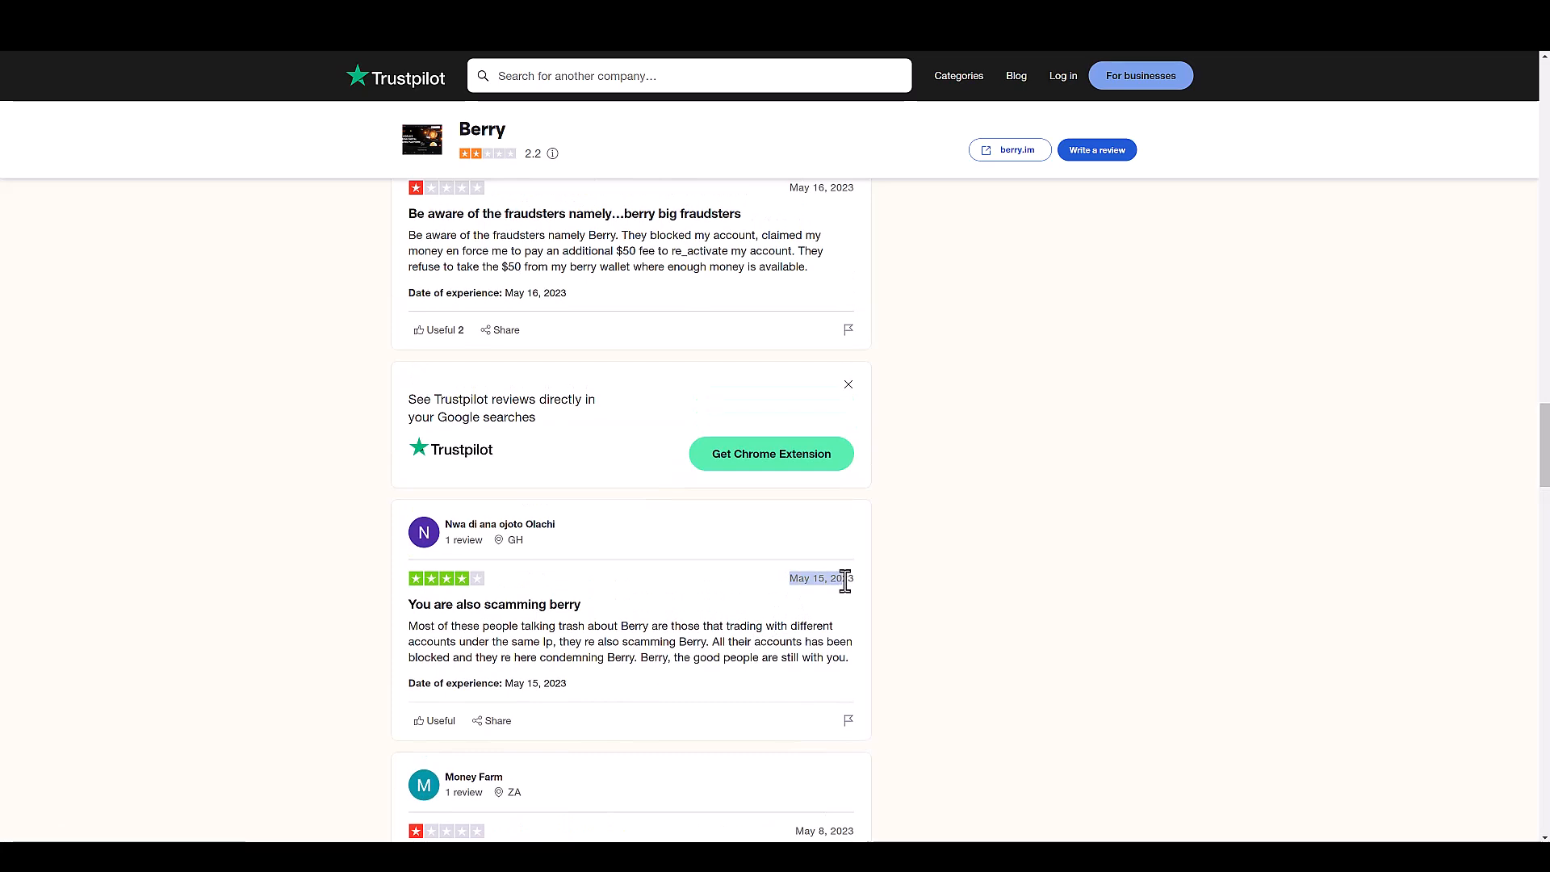
{"action": "scroll", "coordinate": [522, 608], "scroll_direction": "down", "scroll_amount": 2}
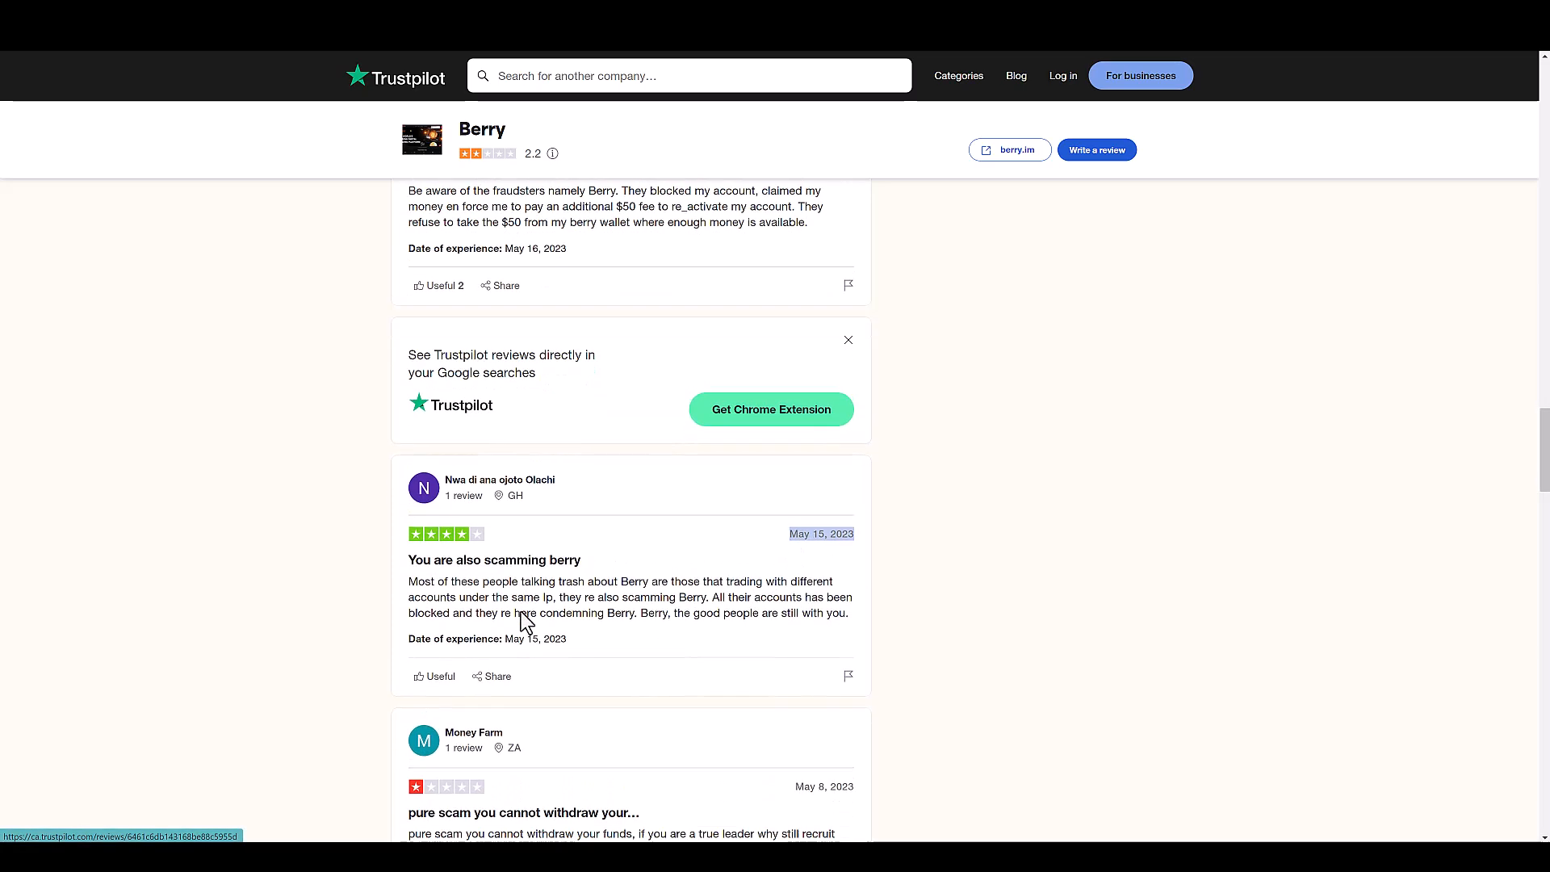
{"action": "scroll", "coordinate": [523, 608], "scroll_direction": "down", "scroll_amount": 1}
{"action": "scroll", "coordinate": [526, 618], "scroll_direction": "down", "scroll_amount": 1}
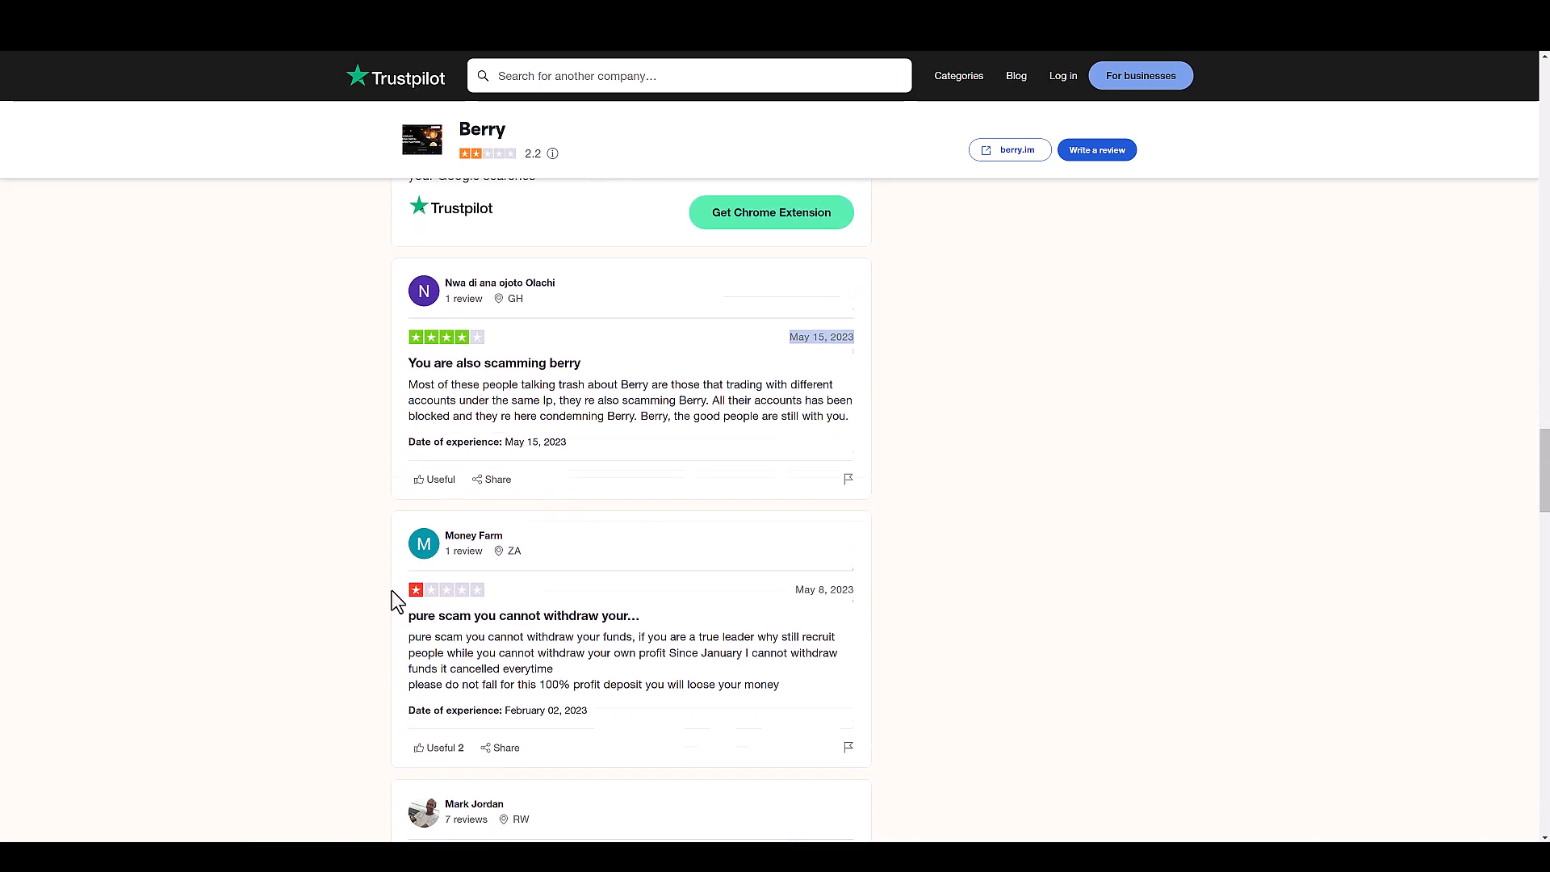
{"action": "scroll", "coordinate": [411, 590], "scroll_direction": "up", "scroll_amount": 2}
{"action": "scroll", "coordinate": [169, 605], "scroll_direction": "down", "scroll_amount": 1}
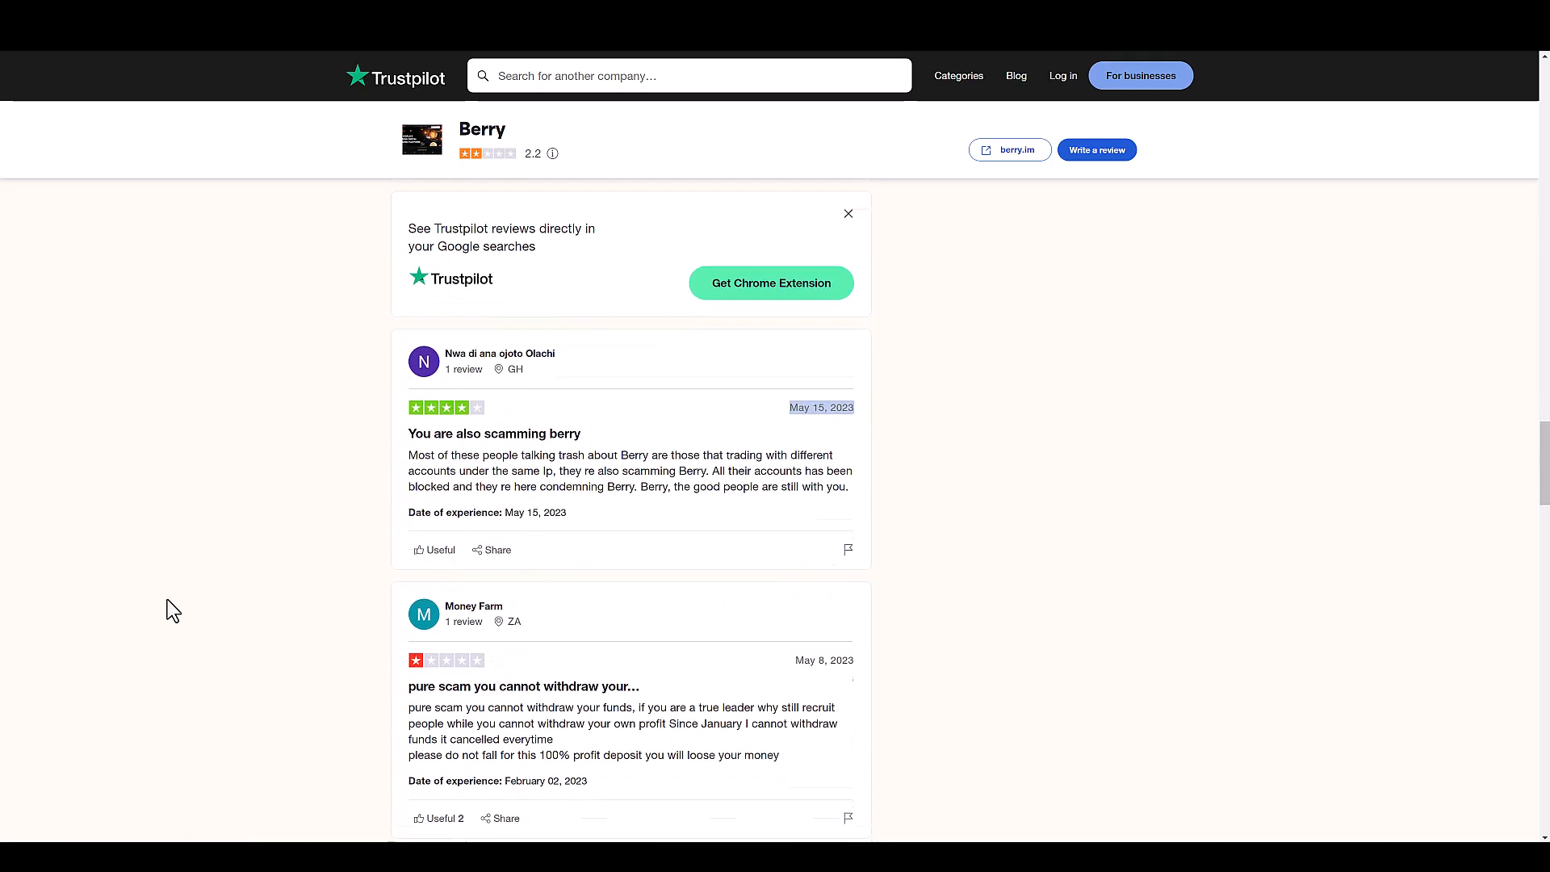
{"action": "scroll", "coordinate": [226, 618], "scroll_direction": "down", "scroll_amount": 1}
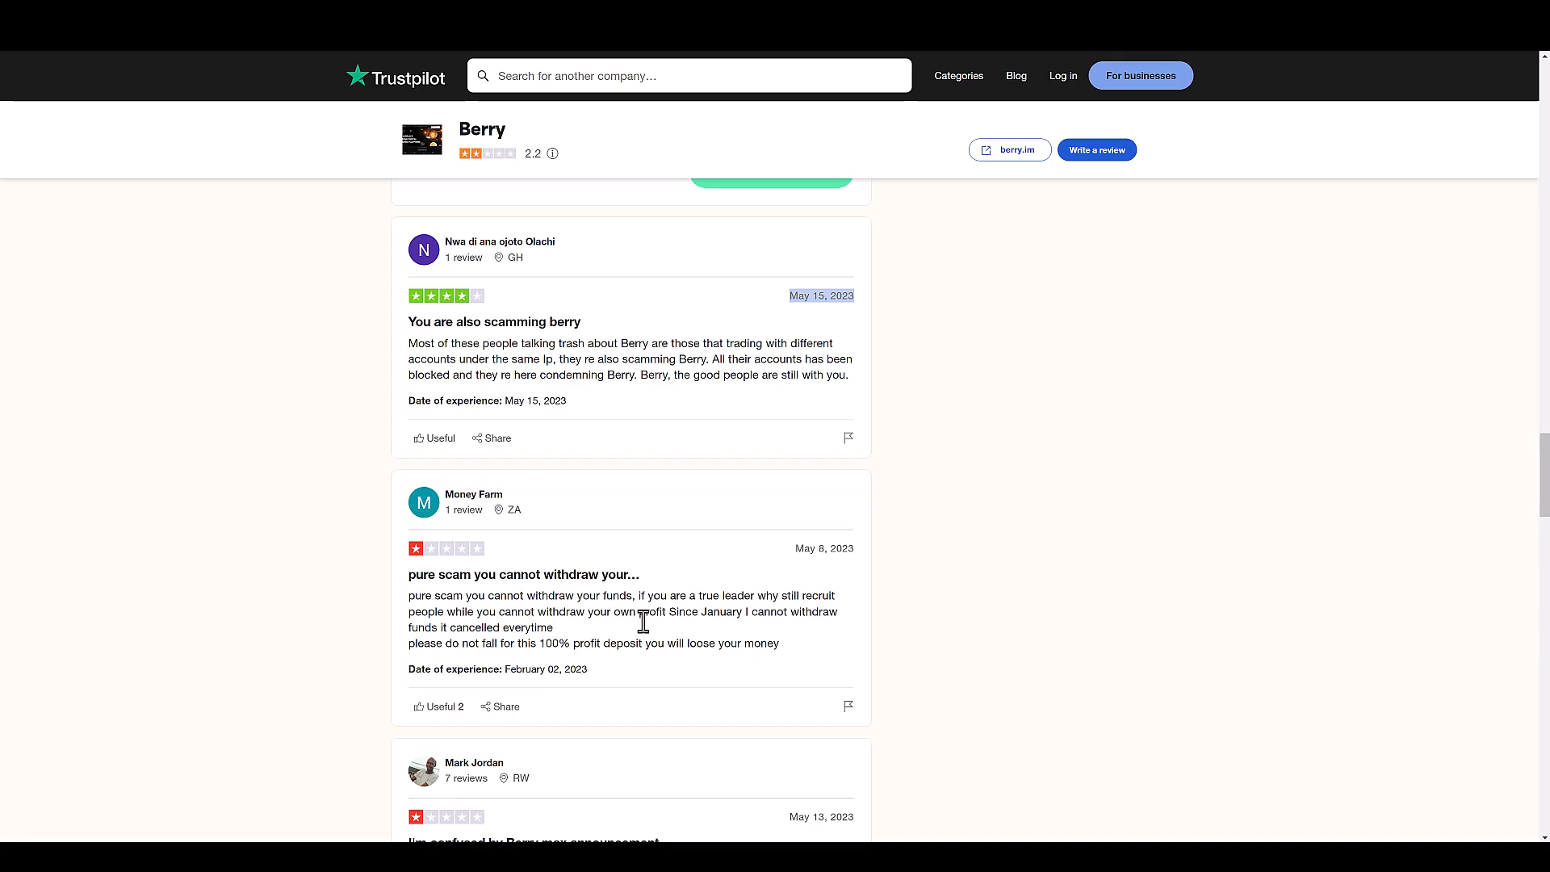
{"action": "scroll", "coordinate": [348, 530], "scroll_direction": "down", "scroll_amount": 2}
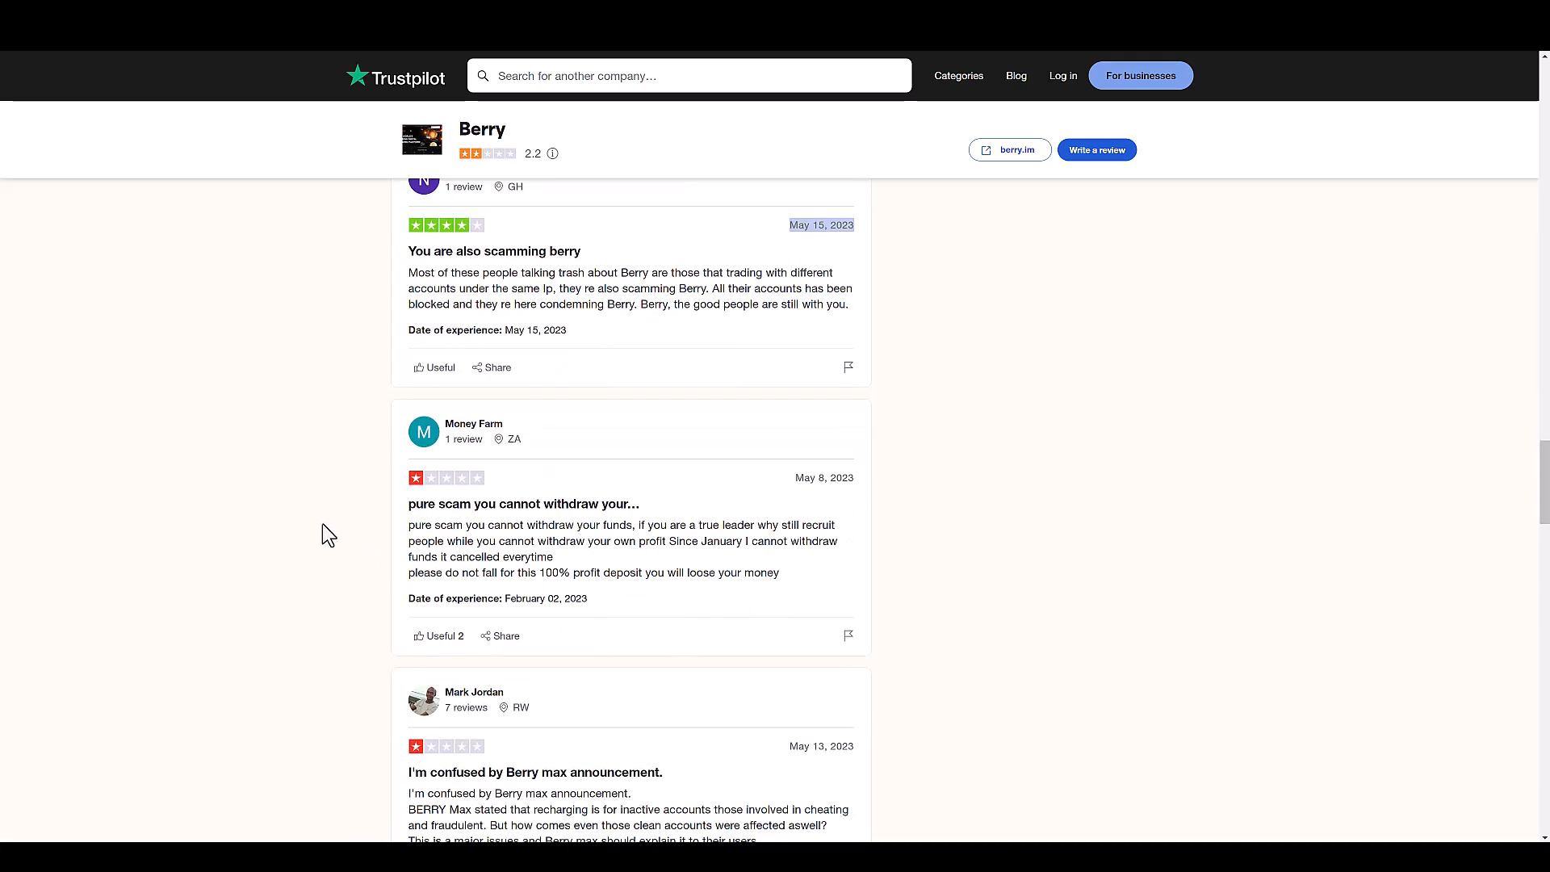
{"action": "scroll", "coordinate": [322, 523], "scroll_direction": "down", "scroll_amount": 2}
{"action": "scroll", "coordinate": [322, 516], "scroll_direction": "down", "scroll_amount": 1}
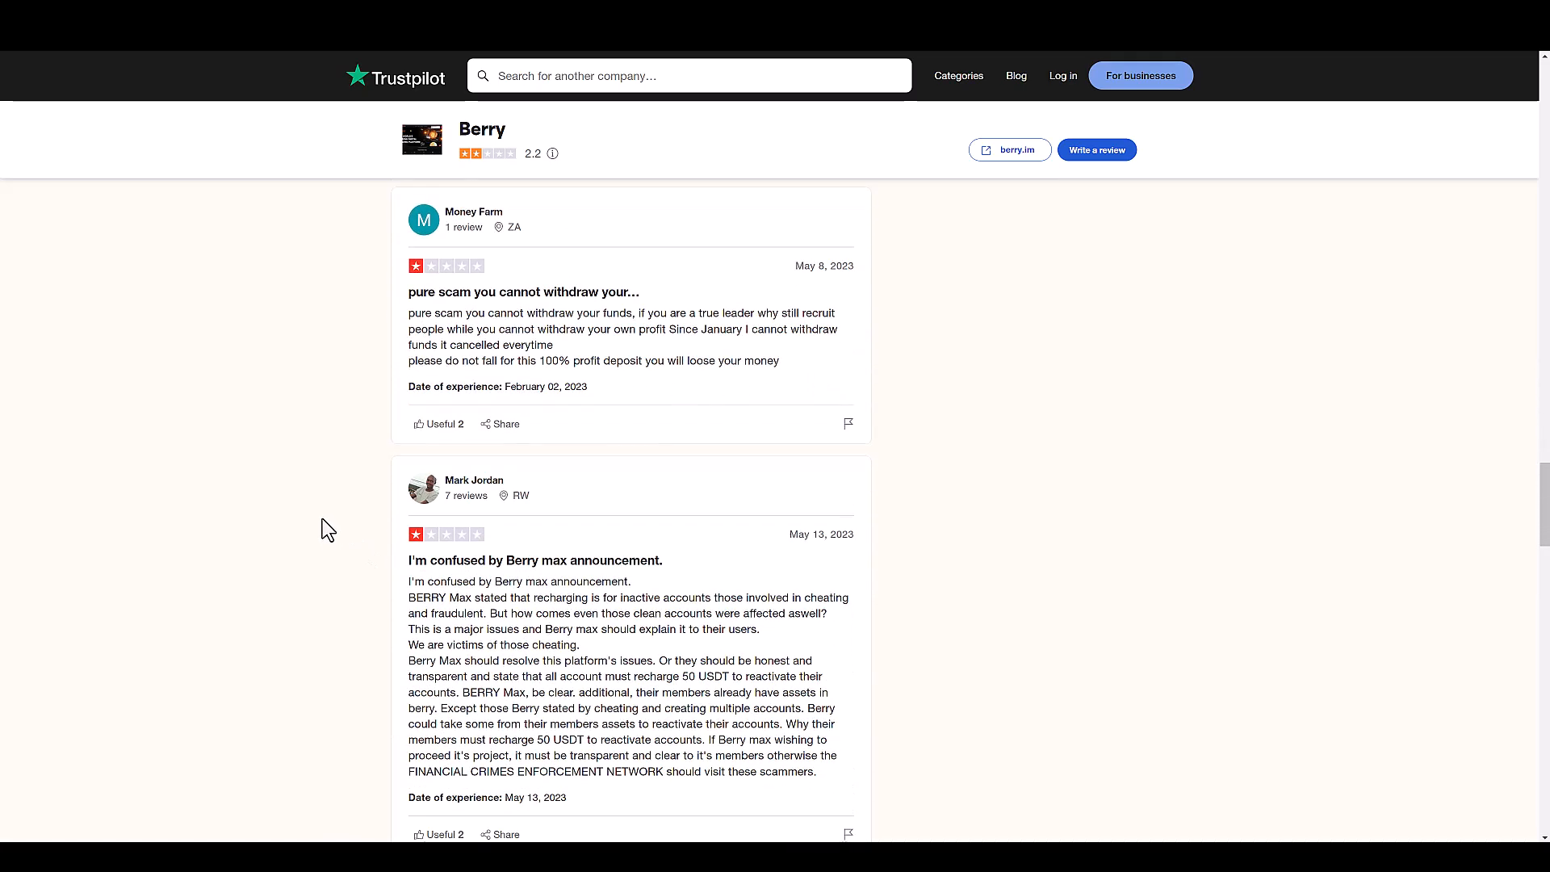
{"action": "scroll", "coordinate": [323, 515], "scroll_direction": "down", "scroll_amount": 1}
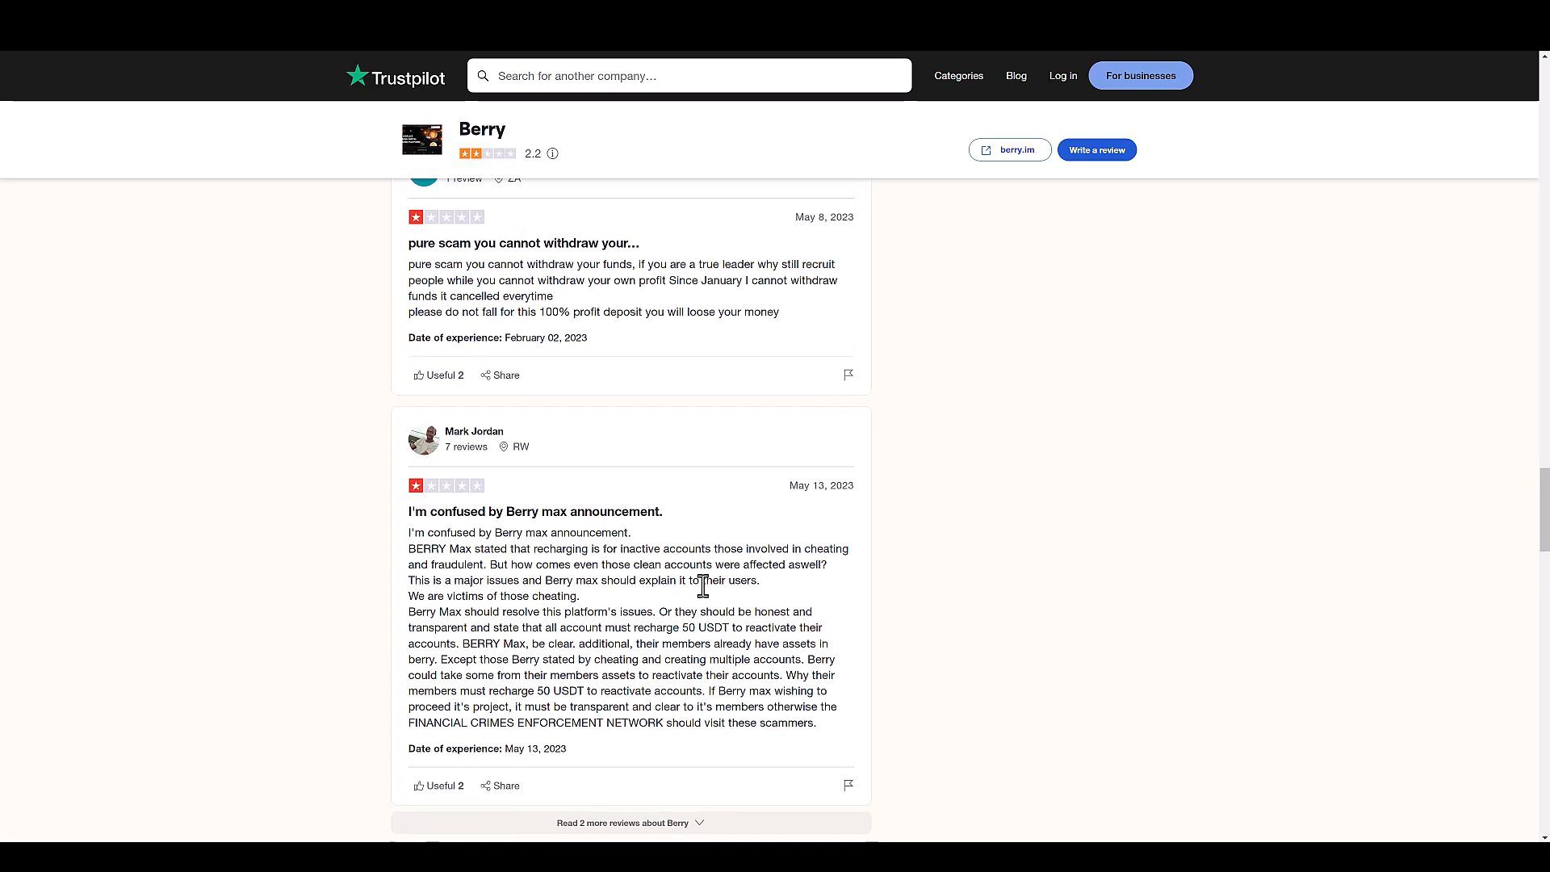
{"action": "scroll", "coordinate": [707, 594], "scroll_direction": "up", "scroll_amount": 5}
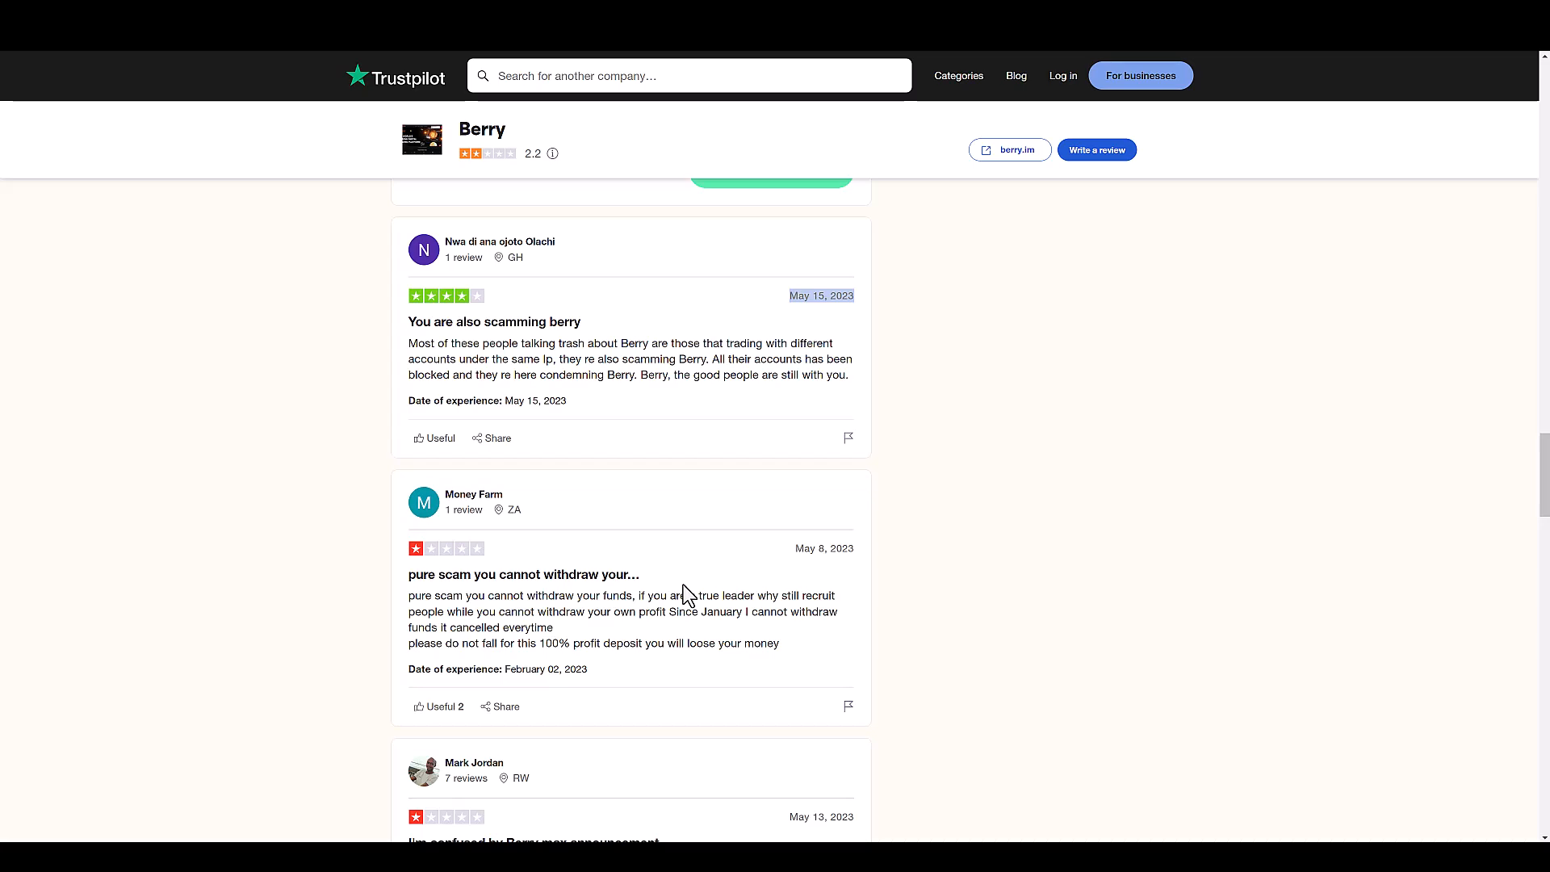
{"action": "scroll", "coordinate": [635, 606], "scroll_direction": "up", "scroll_amount": 3}
{"action": "scroll", "coordinate": [633, 606], "scroll_direction": "up", "scroll_amount": 3}
{"action": "scroll", "coordinate": [632, 603], "scroll_direction": "up", "scroll_amount": 3}
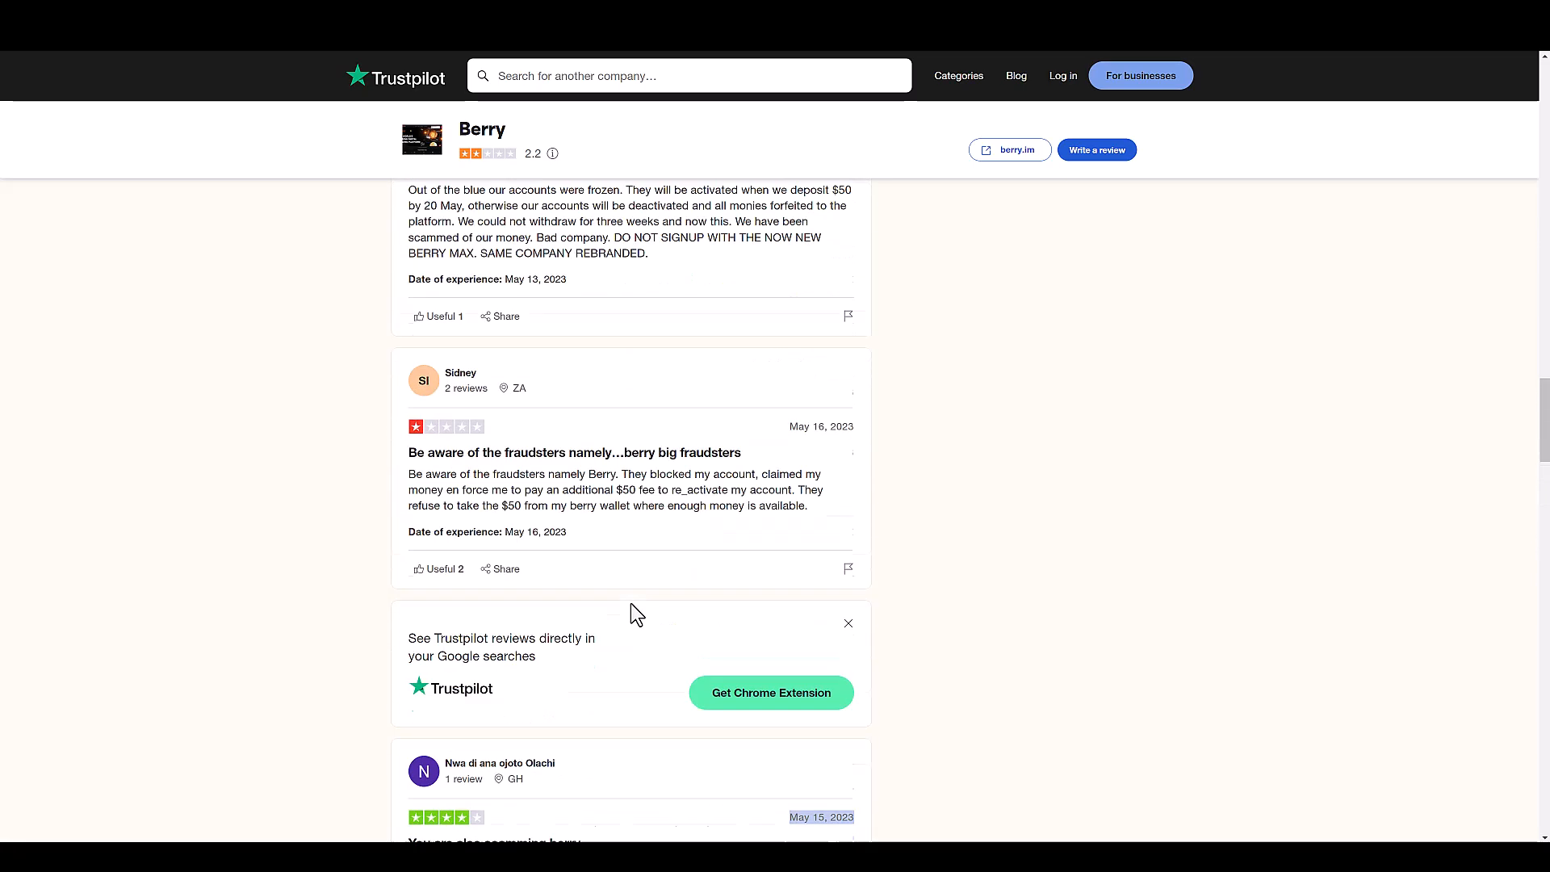
{"action": "scroll", "coordinate": [630, 605], "scroll_direction": "up", "scroll_amount": 2}
{"action": "scroll", "coordinate": [630, 604], "scroll_direction": "up", "scroll_amount": 2}
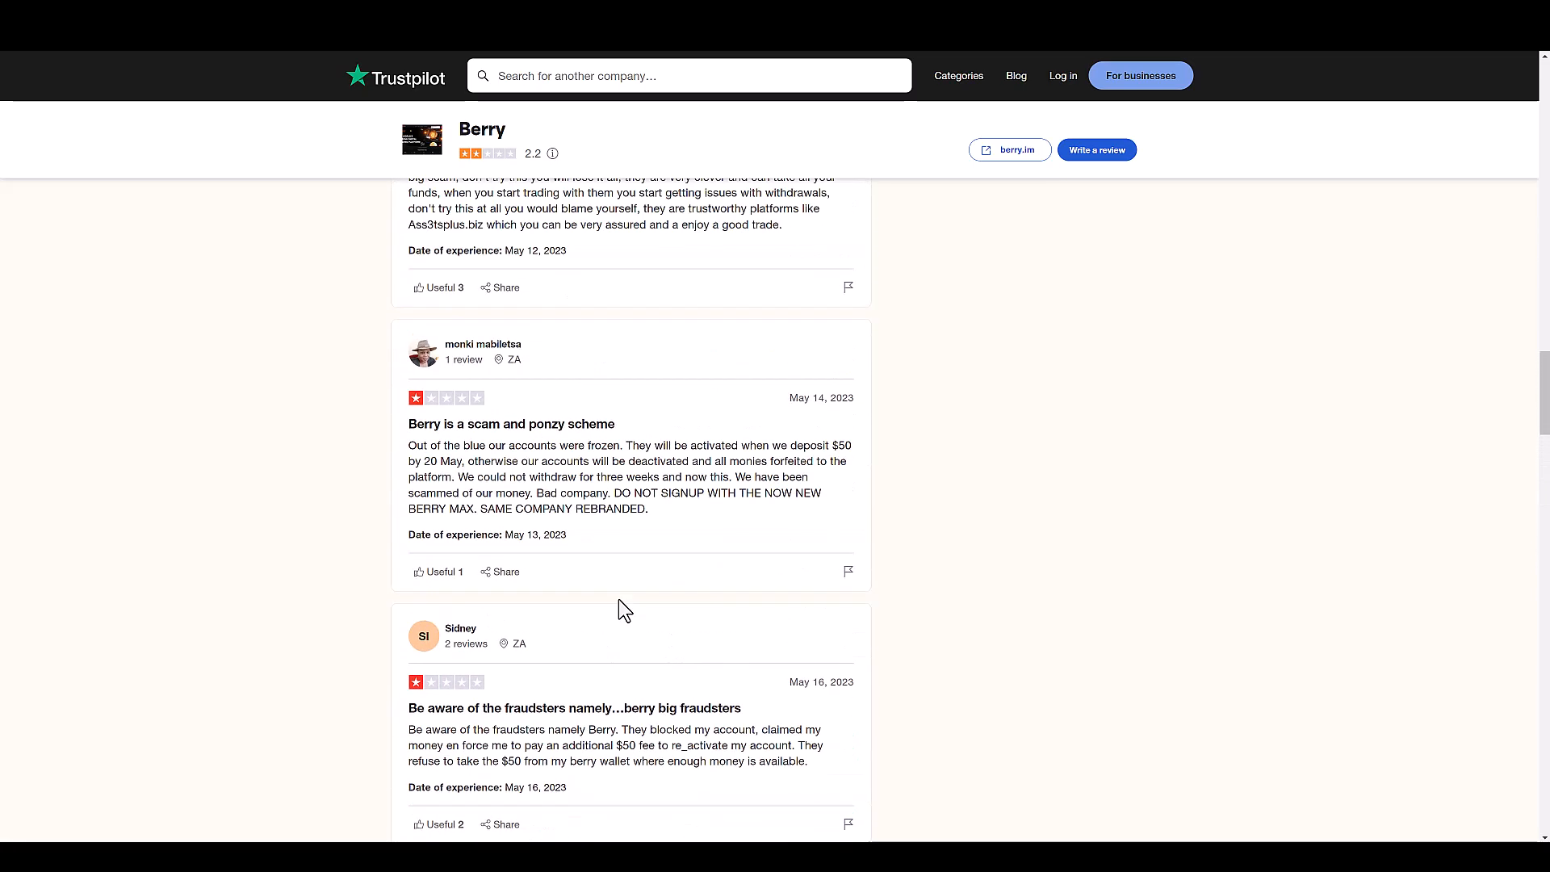
{"action": "scroll", "coordinate": [618, 599], "scroll_direction": "up", "scroll_amount": 3}
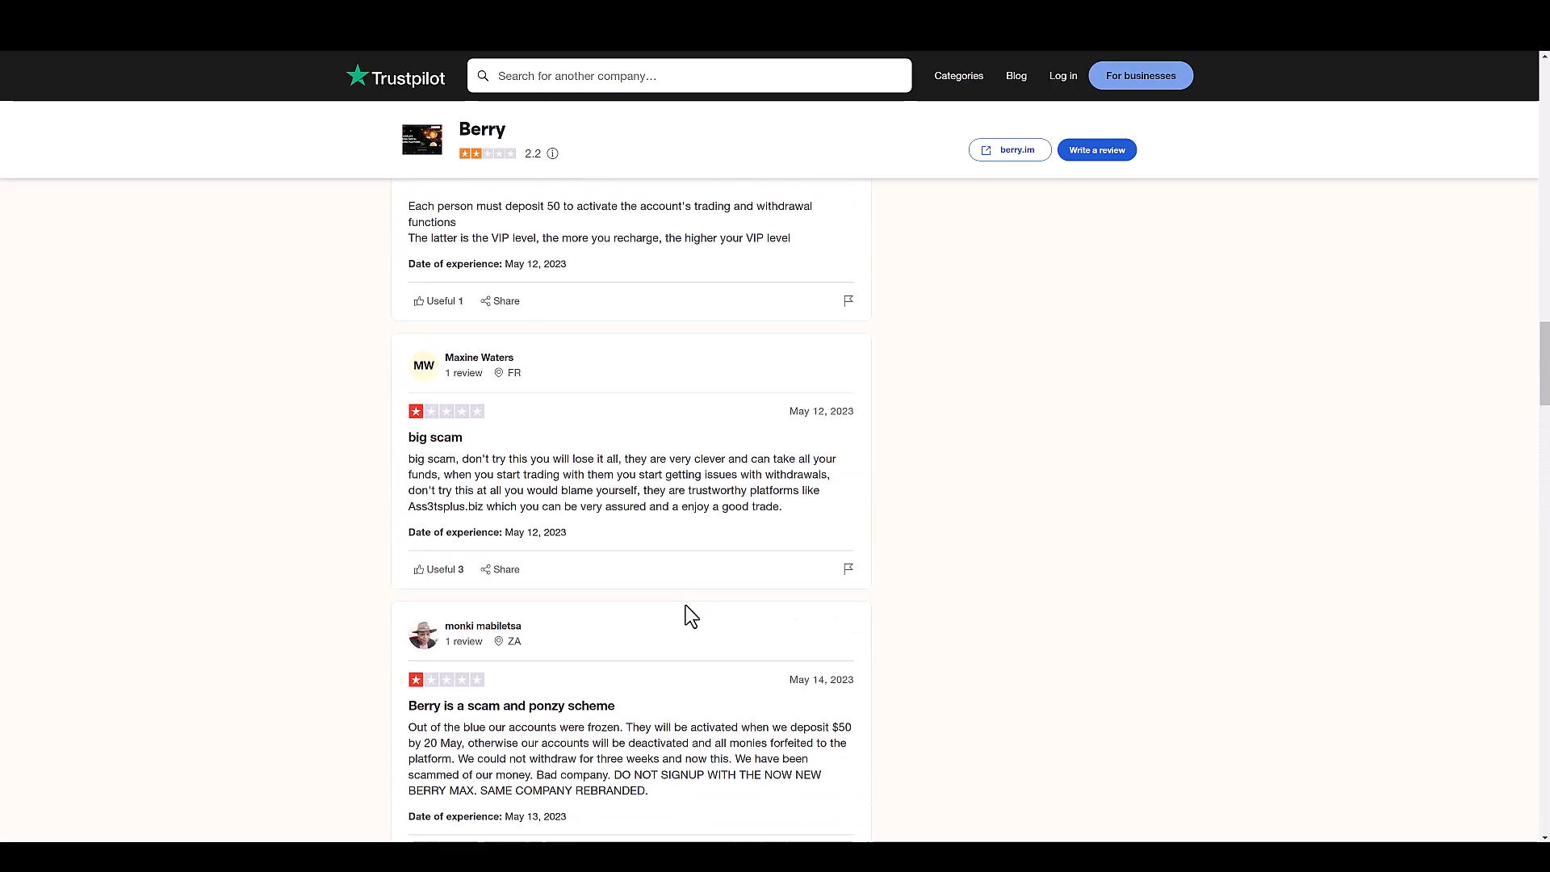
{"action": "scroll", "coordinate": [686, 605], "scroll_direction": "up", "scroll_amount": 3}
{"action": "scroll", "coordinate": [686, 604], "scroll_direction": "up", "scroll_amount": 3}
{"action": "scroll", "coordinate": [685, 605], "scroll_direction": "up", "scroll_amount": 3}
{"action": "scroll", "coordinate": [687, 605], "scroll_direction": "up", "scroll_amount": 3}
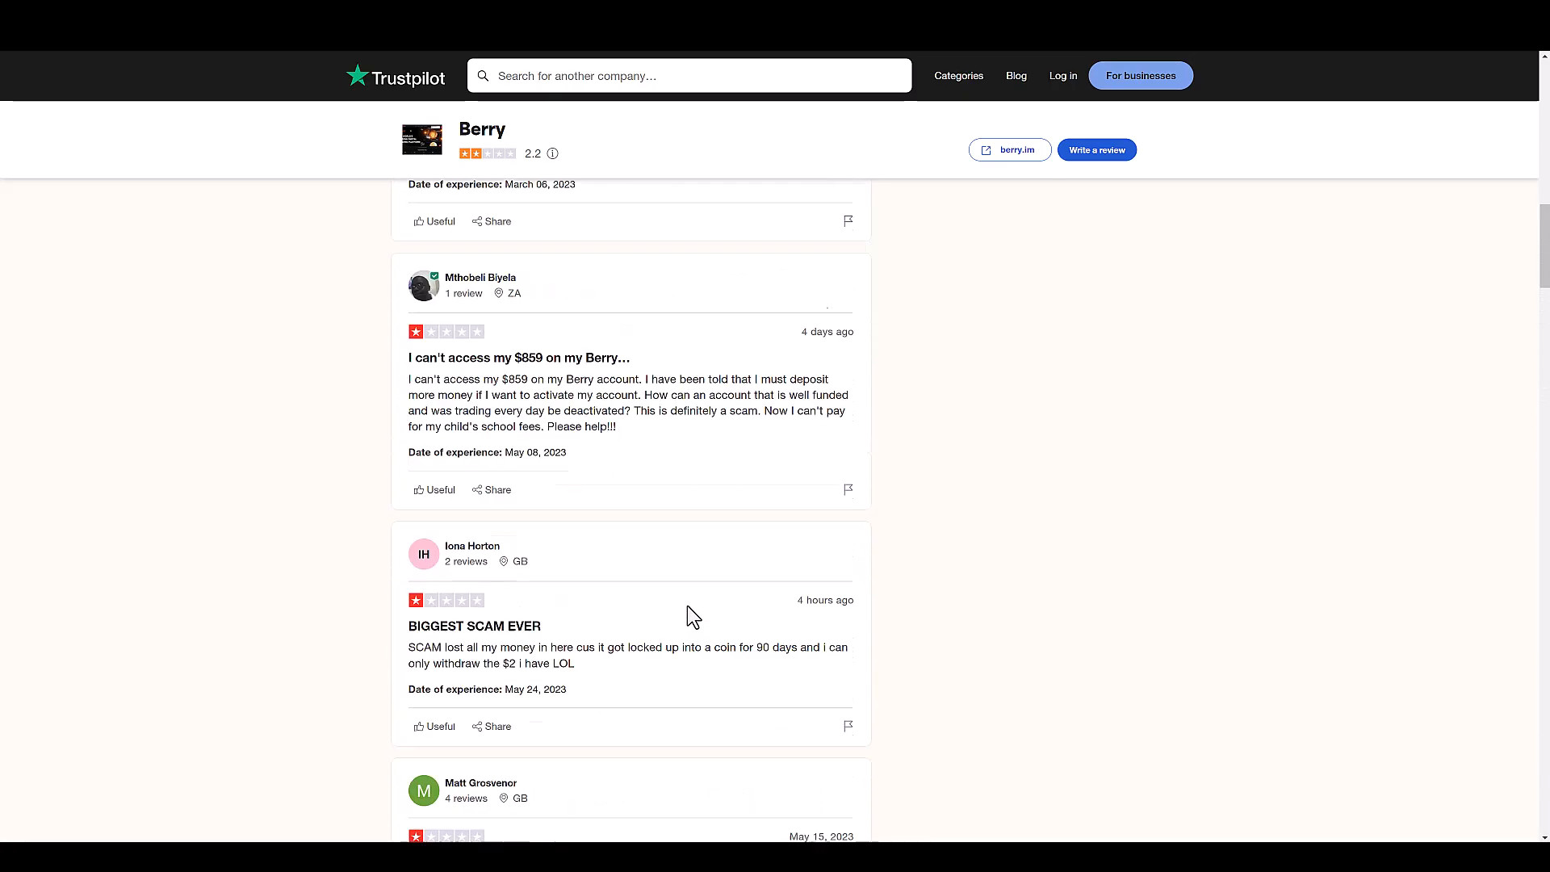
{"action": "scroll", "coordinate": [686, 606], "scroll_direction": "up", "scroll_amount": 3}
{"action": "scroll", "coordinate": [688, 607], "scroll_direction": "up", "scroll_amount": 2}
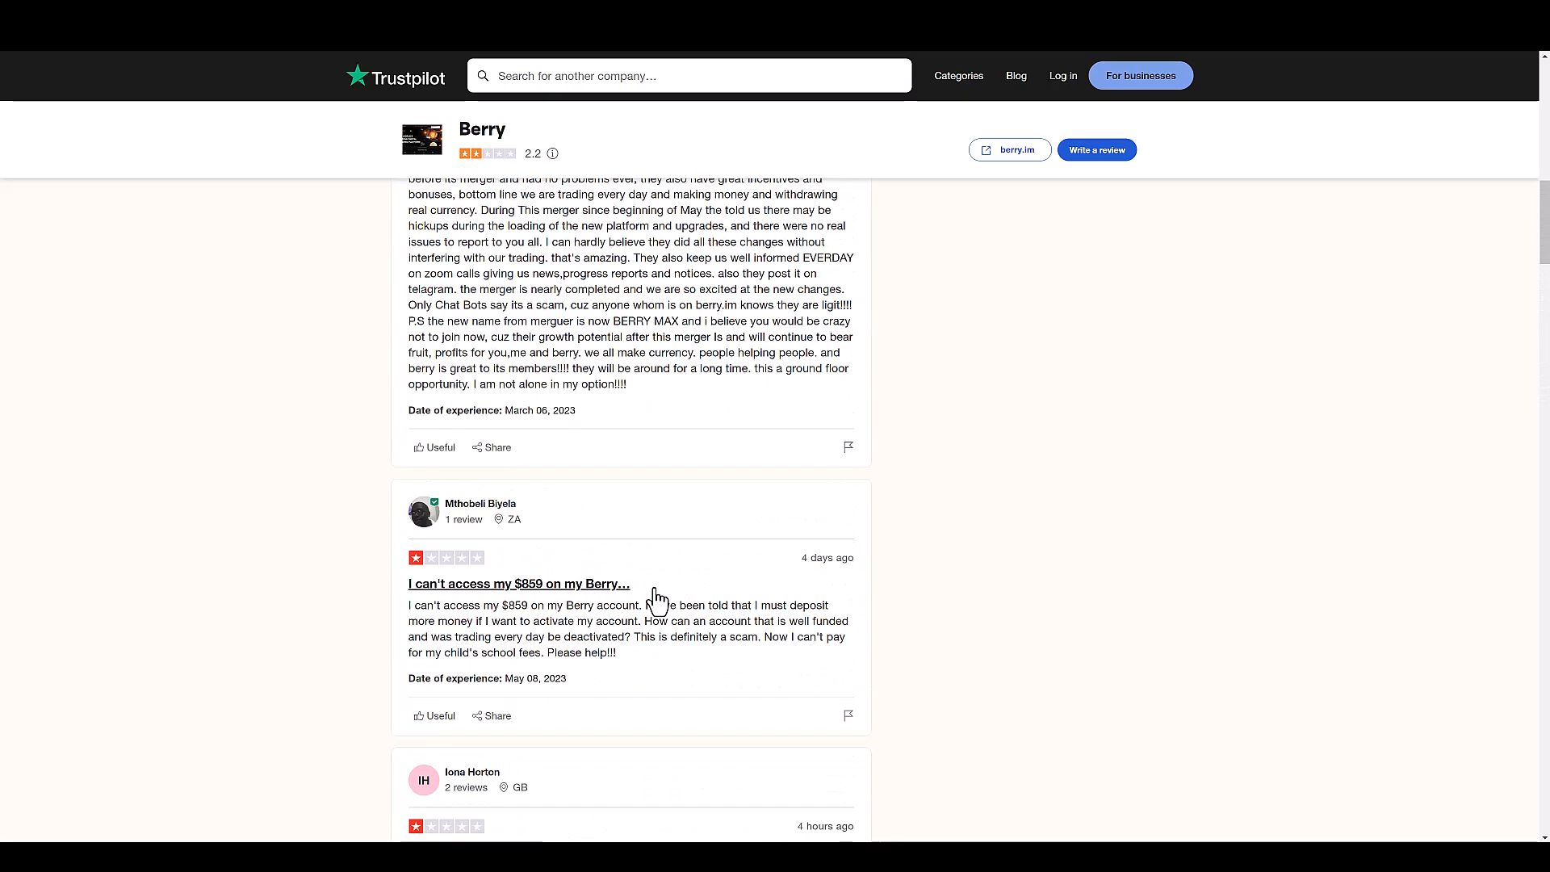
{"action": "scroll", "coordinate": [665, 598], "scroll_direction": "up", "scroll_amount": 2}
{"action": "scroll", "coordinate": [665, 598], "scroll_direction": "up", "scroll_amount": 3}
{"action": "scroll", "coordinate": [661, 590], "scroll_direction": "up", "scroll_amount": 3}
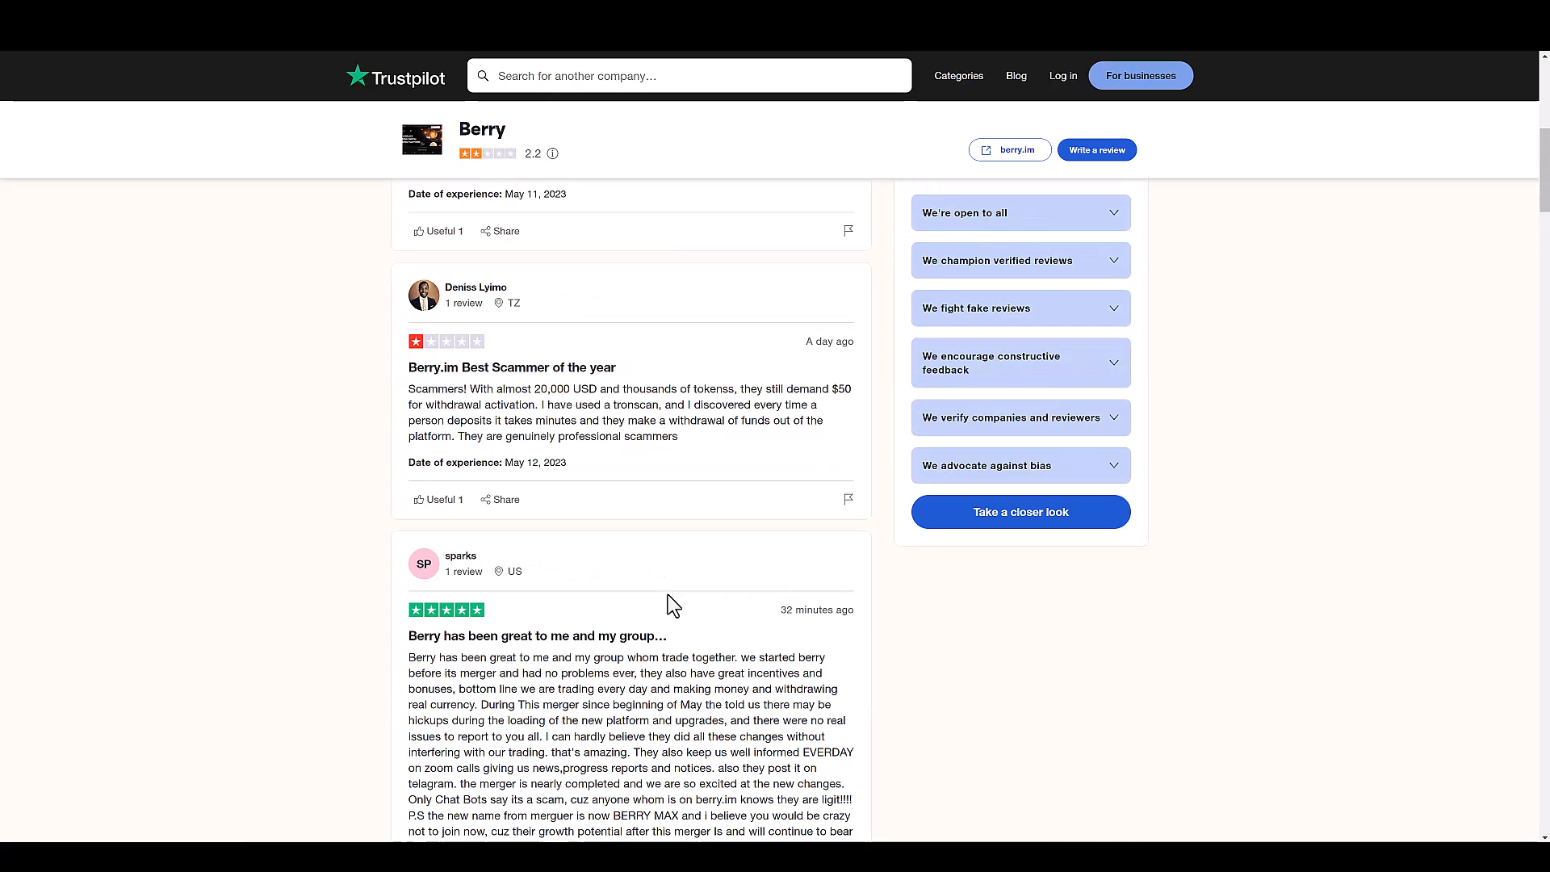
{"action": "scroll", "coordinate": [668, 599], "scroll_direction": "up", "scroll_amount": 3}
{"action": "scroll", "coordinate": [676, 620], "scroll_direction": "up", "scroll_amount": 3}
{"action": "scroll", "coordinate": [679, 617], "scroll_direction": "up", "scroll_amount": 3}
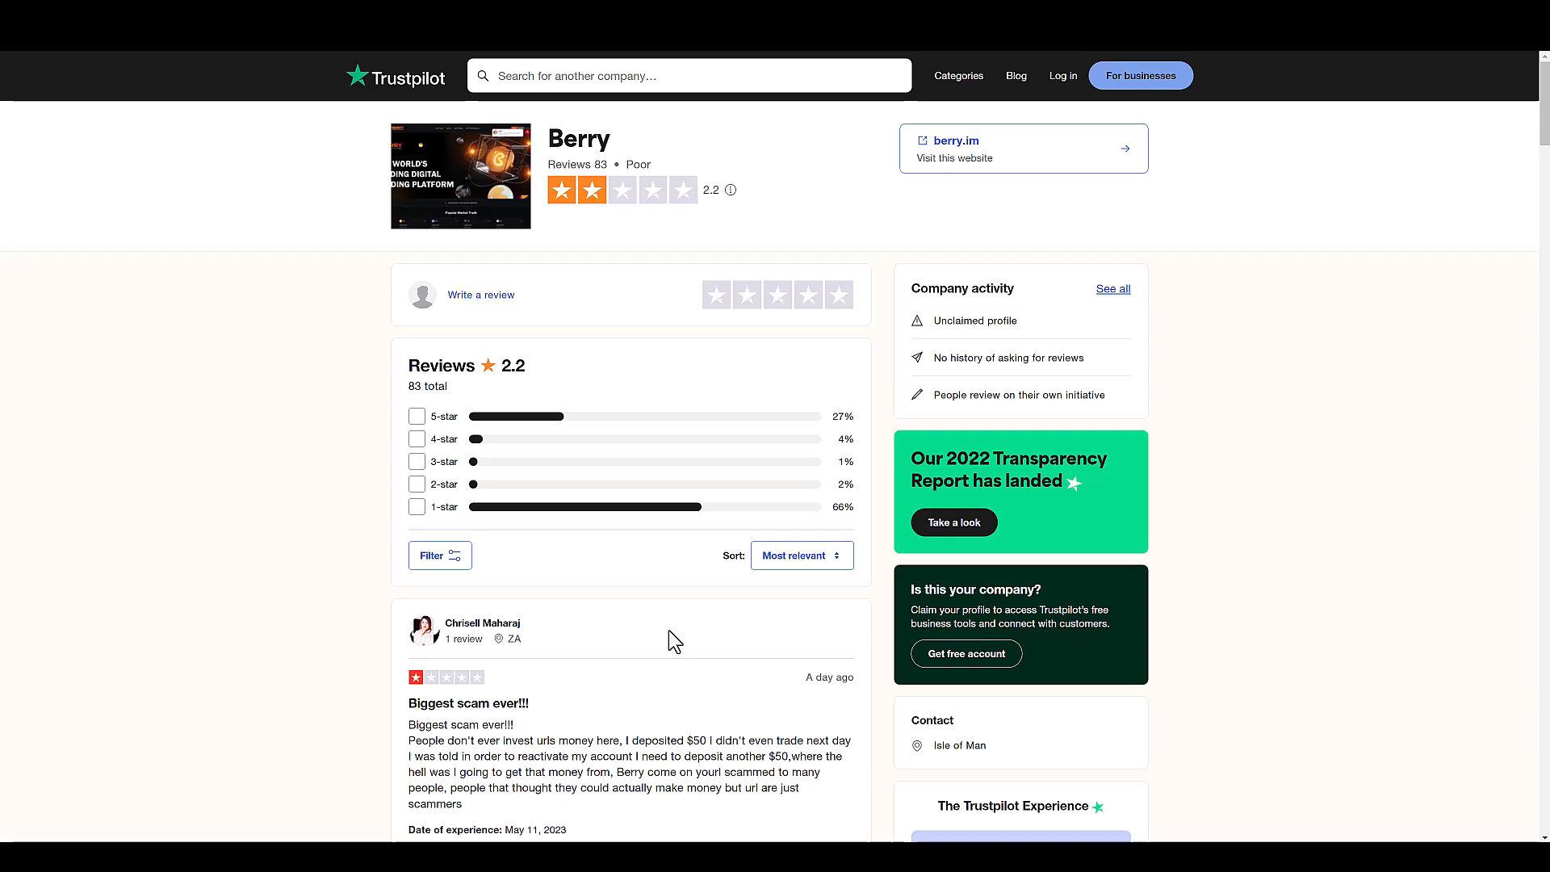
{"action": "scroll", "coordinate": [675, 639], "scroll_direction": "down", "scroll_amount": 3}
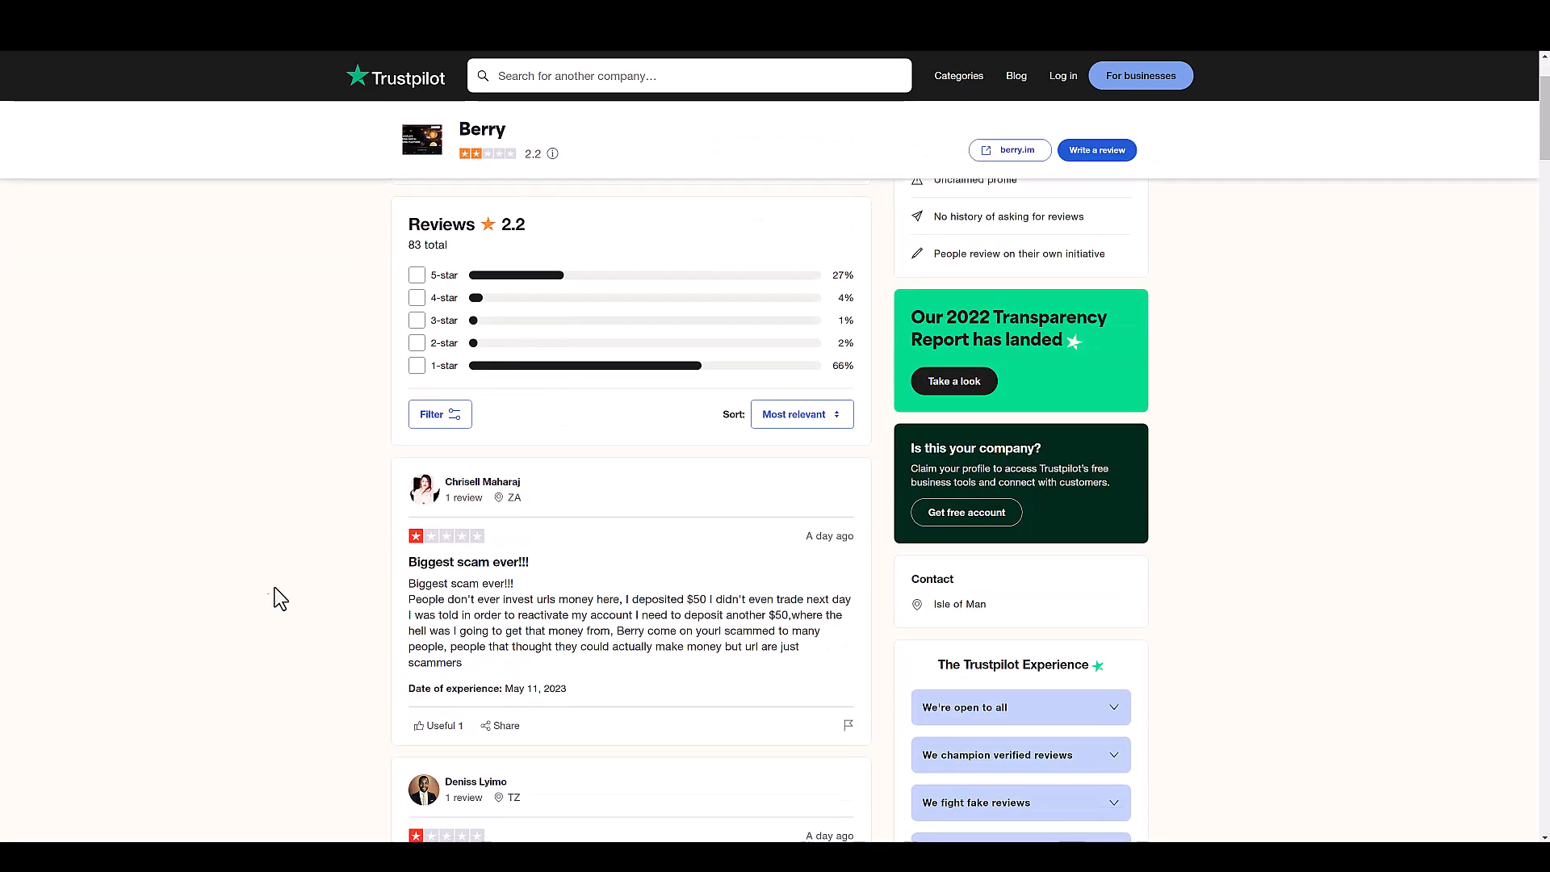
{"action": "scroll", "coordinate": [285, 592], "scroll_direction": "down", "scroll_amount": 2}
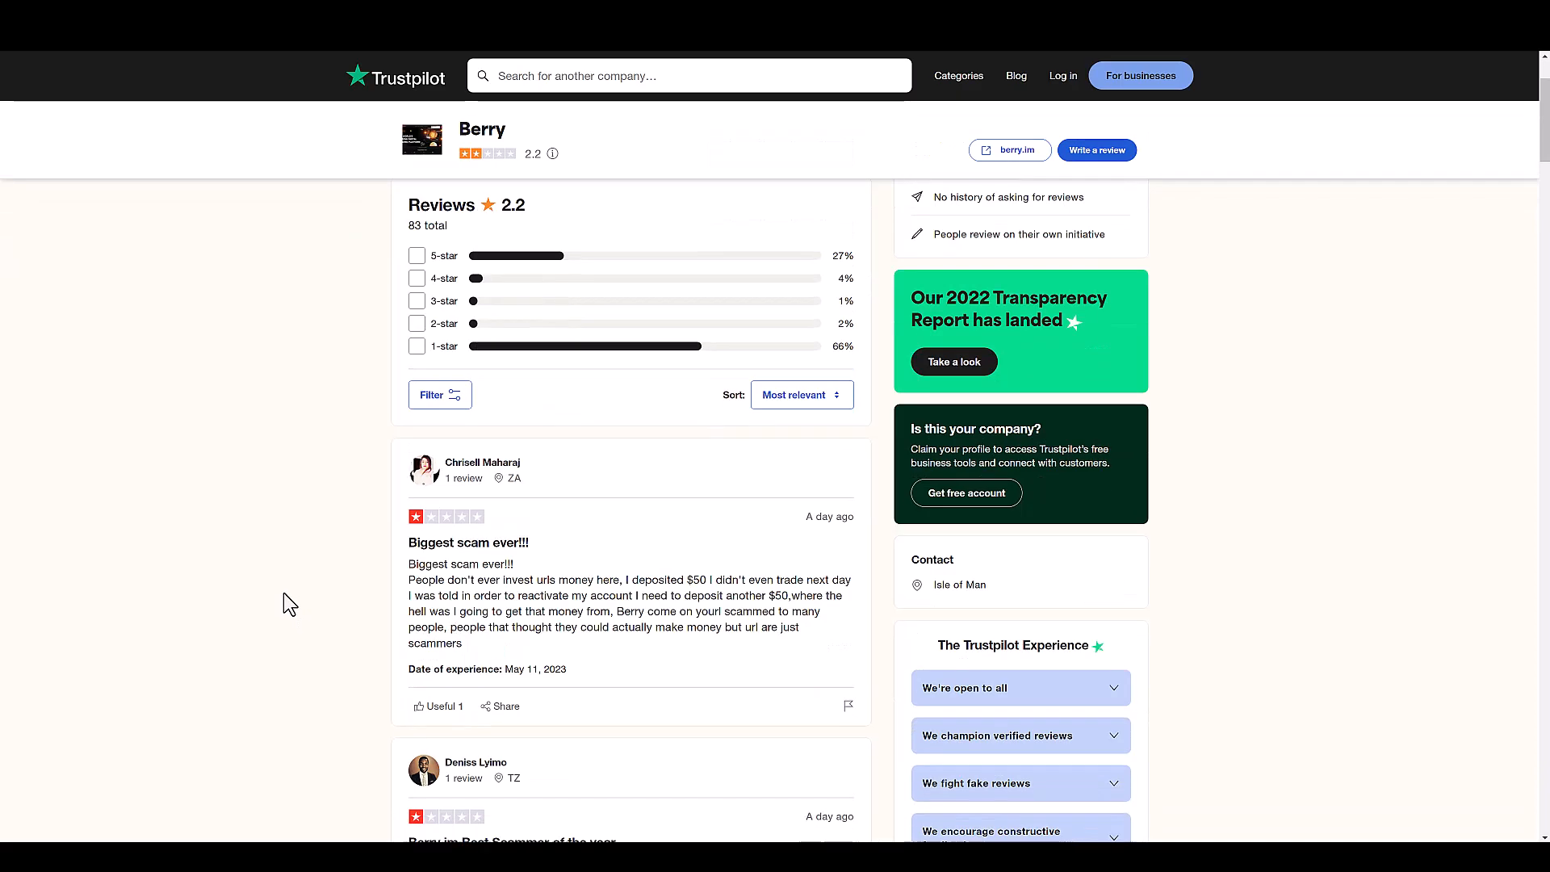
{"action": "scroll", "coordinate": [314, 592], "scroll_direction": "down", "scroll_amount": 8}
{"action": "scroll", "coordinate": [315, 590], "scroll_direction": "down", "scroll_amount": 3}
{"action": "scroll", "coordinate": [317, 593], "scroll_direction": "down", "scroll_amount": 3}
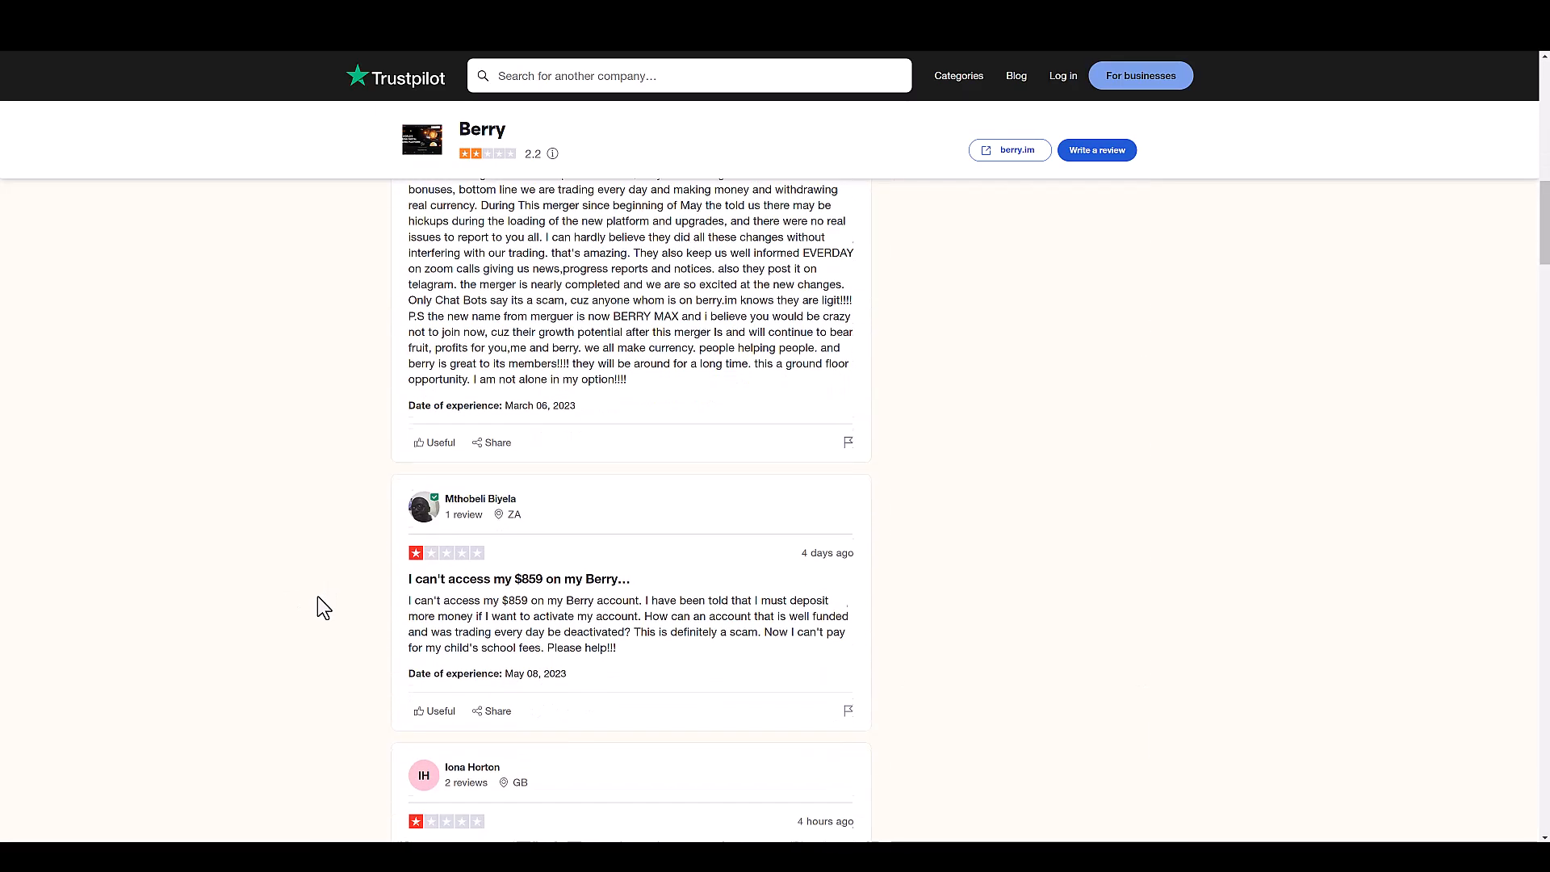
{"action": "scroll", "coordinate": [318, 596], "scroll_direction": "down", "scroll_amount": 3}
{"action": "scroll", "coordinate": [317, 598], "scroll_direction": "down", "scroll_amount": 2}
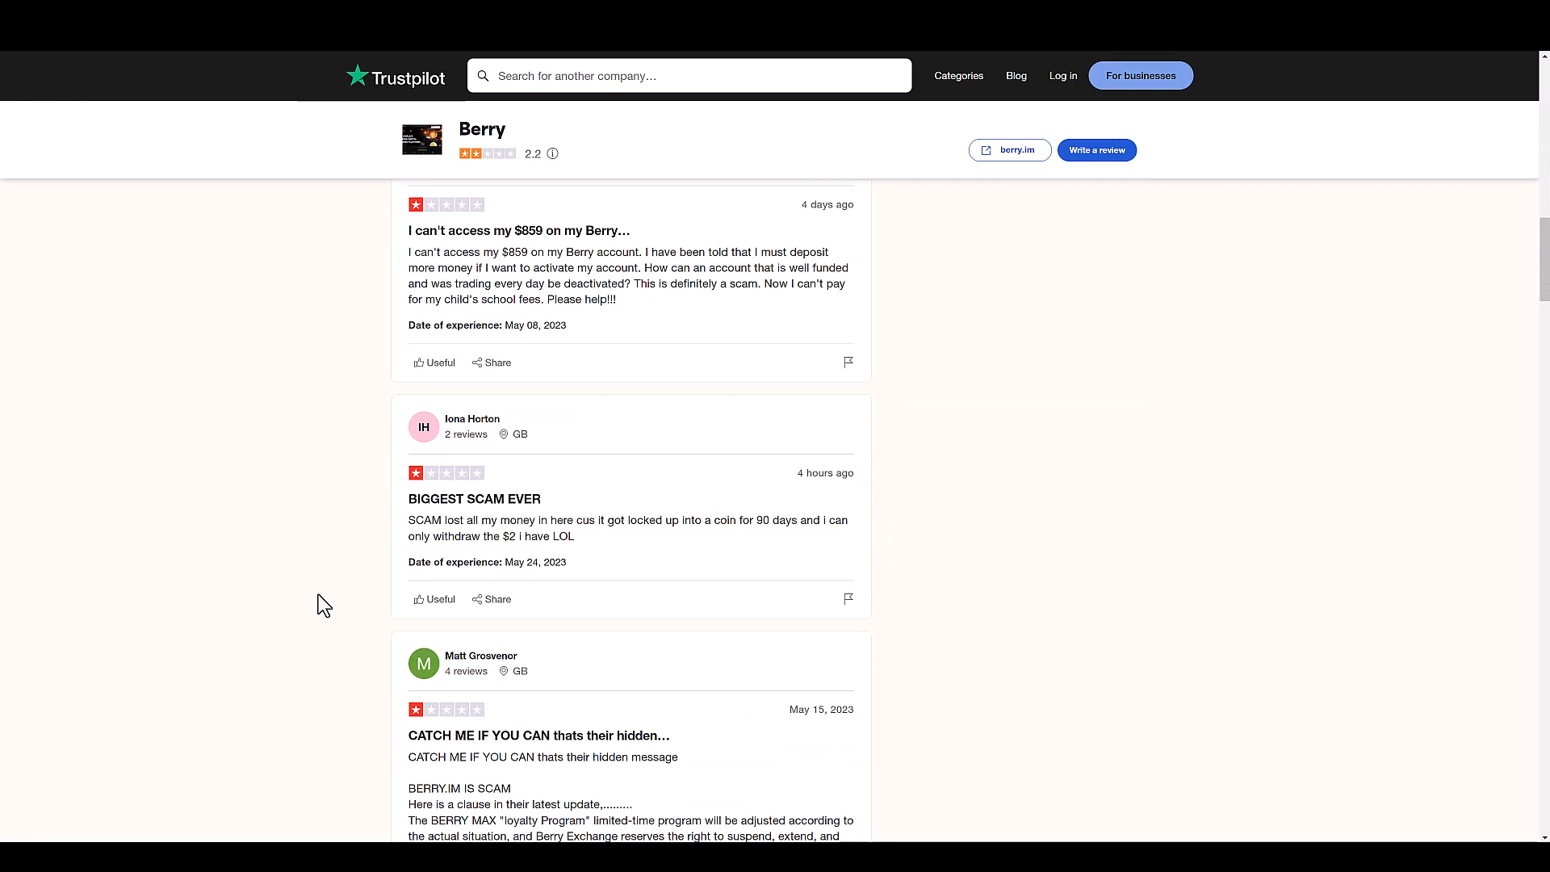
{"action": "scroll", "coordinate": [317, 595], "scroll_direction": "down", "scroll_amount": 3}
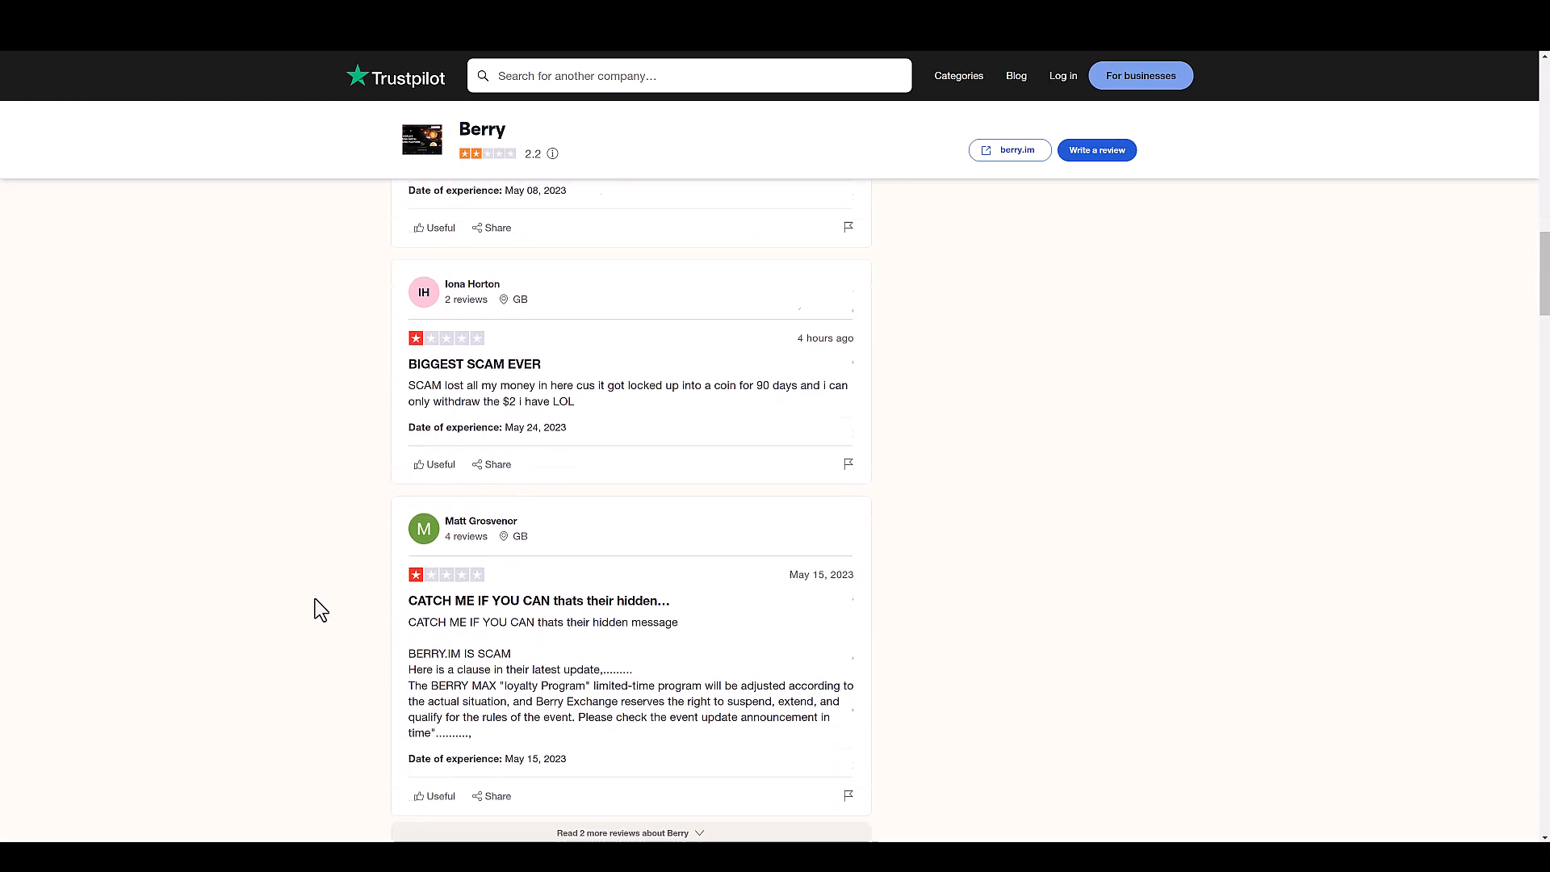
{"action": "scroll", "coordinate": [319, 609], "scroll_direction": "down", "scroll_amount": 3}
{"action": "scroll", "coordinate": [321, 607], "scroll_direction": "down", "scroll_amount": 2}
{"action": "scroll", "coordinate": [320, 608], "scroll_direction": "down", "scroll_amount": 2}
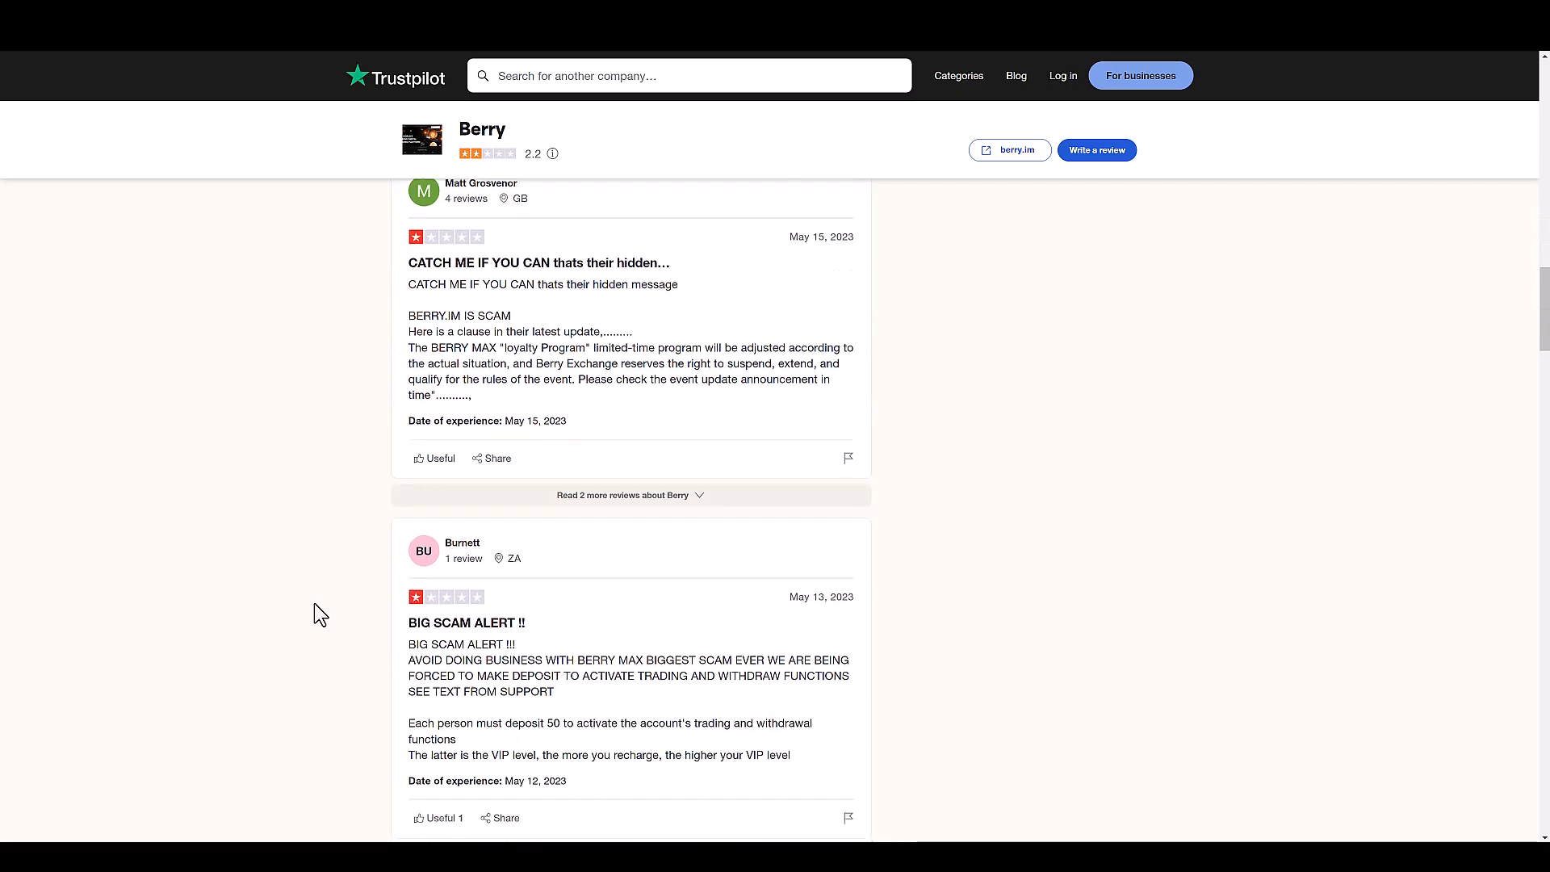
{"action": "scroll", "coordinate": [313, 603], "scroll_direction": "down", "scroll_amount": 2}
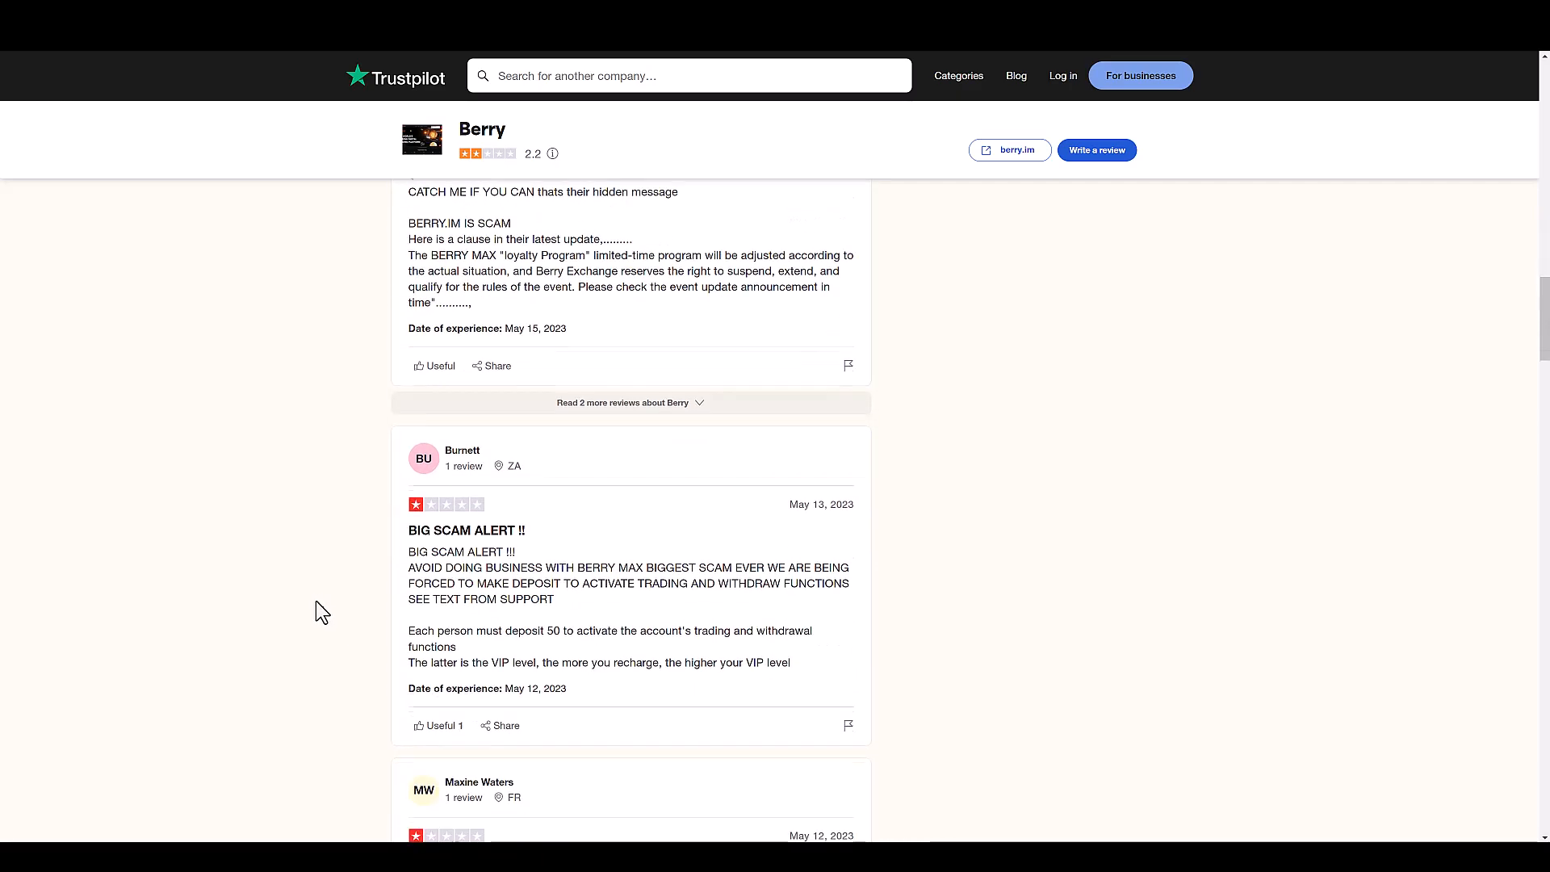
{"action": "scroll", "coordinate": [316, 601], "scroll_direction": "up", "scroll_amount": 5}
{"action": "scroll", "coordinate": [322, 605], "scroll_direction": "up", "scroll_amount": 3}
{"action": "scroll", "coordinate": [321, 606], "scroll_direction": "up", "scroll_amount": 5}
{"action": "scroll", "coordinate": [322, 605], "scroll_direction": "up", "scroll_amount": 2}
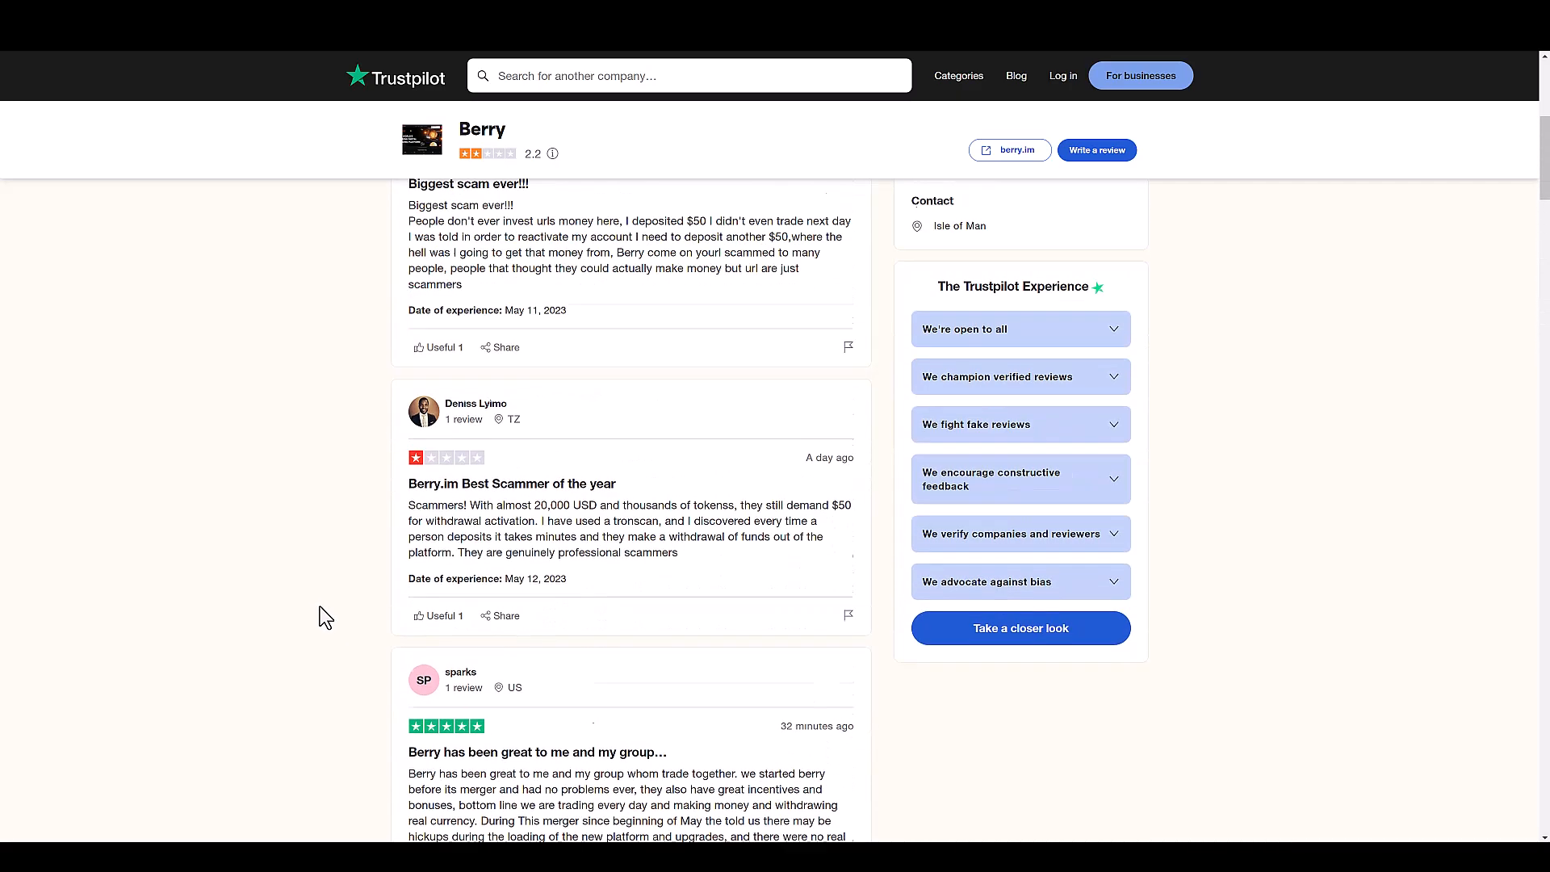
{"action": "scroll", "coordinate": [320, 606], "scroll_direction": "up", "scroll_amount": 5}
{"action": "scroll", "coordinate": [320, 611], "scroll_direction": "up", "scroll_amount": 3}
{"action": "scroll", "coordinate": [319, 612], "scroll_direction": "up", "scroll_amount": 2}
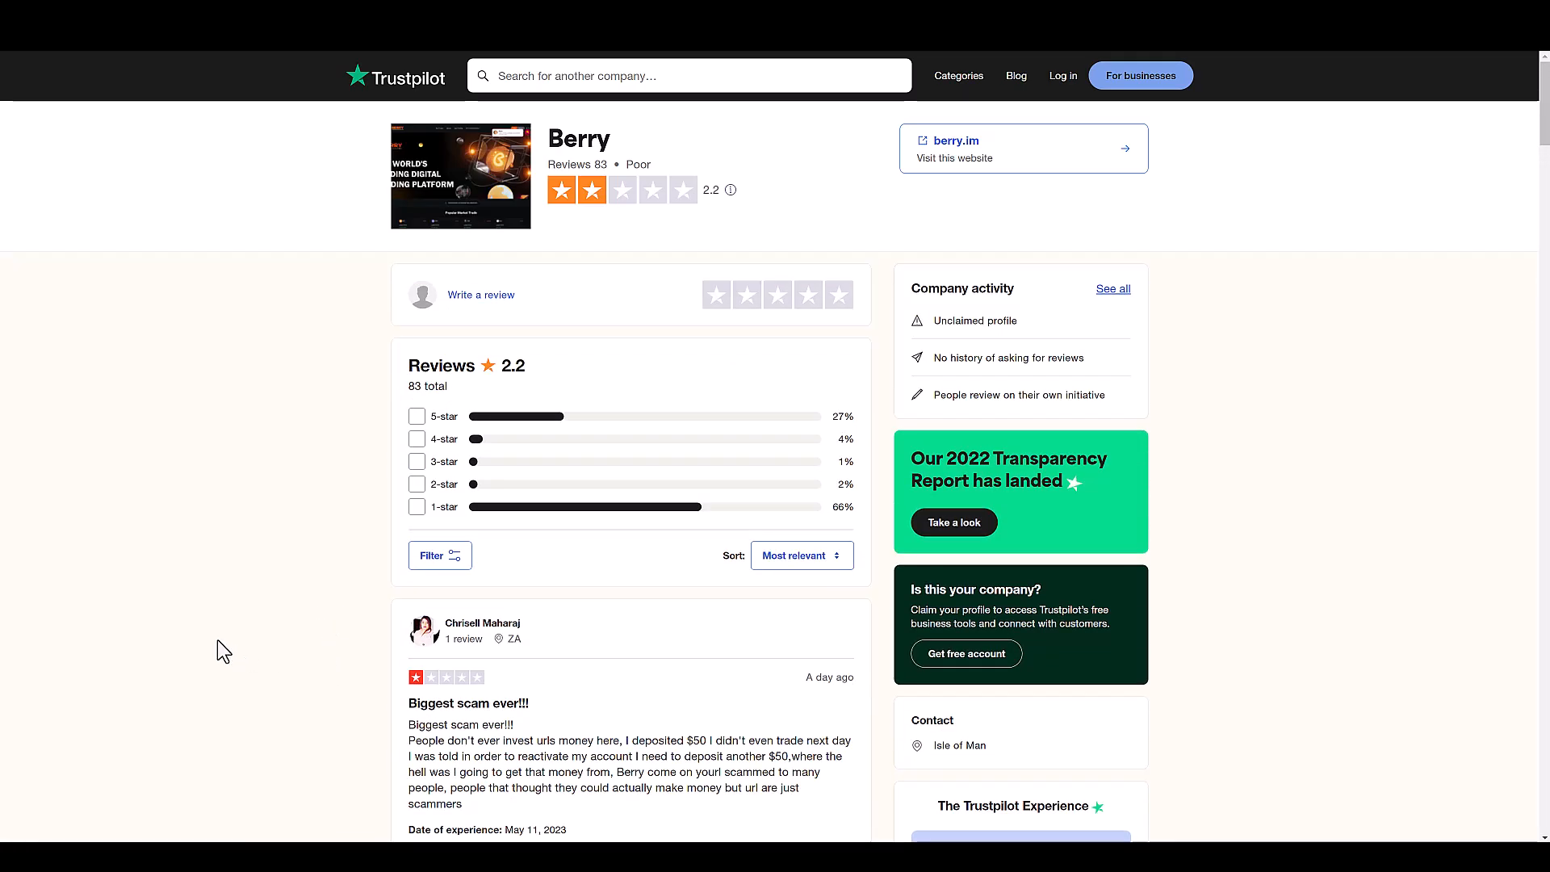
{"action": "scroll", "coordinate": [217, 639], "scroll_direction": "down", "scroll_amount": 1}
{"action": "scroll", "coordinate": [219, 633], "scroll_direction": "down", "scroll_amount": 1}
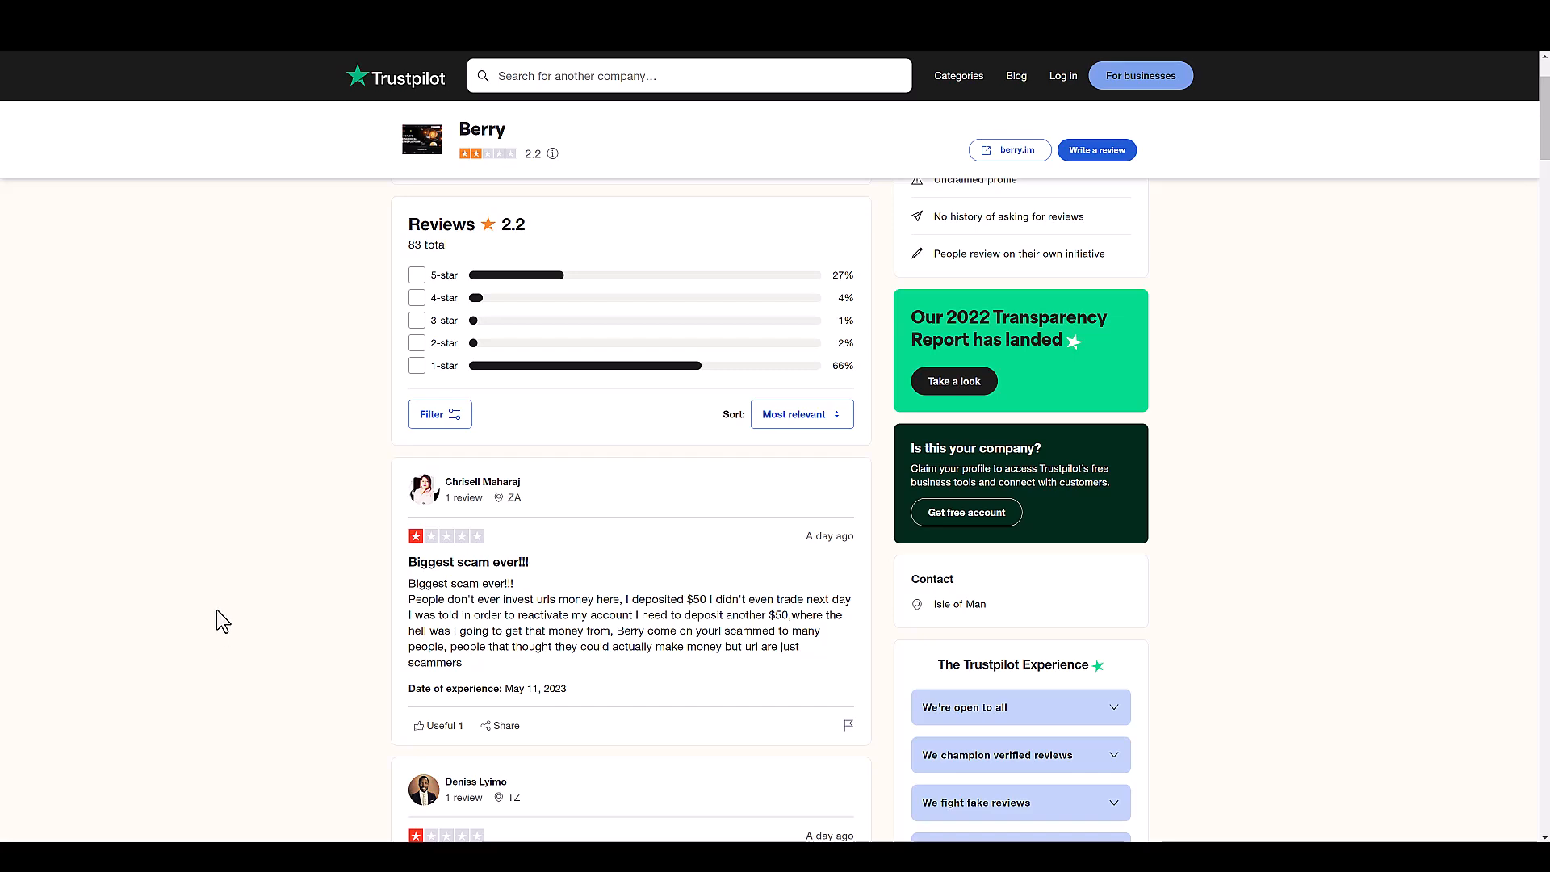
{"action": "scroll", "coordinate": [215, 653], "scroll_direction": "down", "scroll_amount": 3}
{"action": "scroll", "coordinate": [242, 669], "scroll_direction": "down", "scroll_amount": 2}
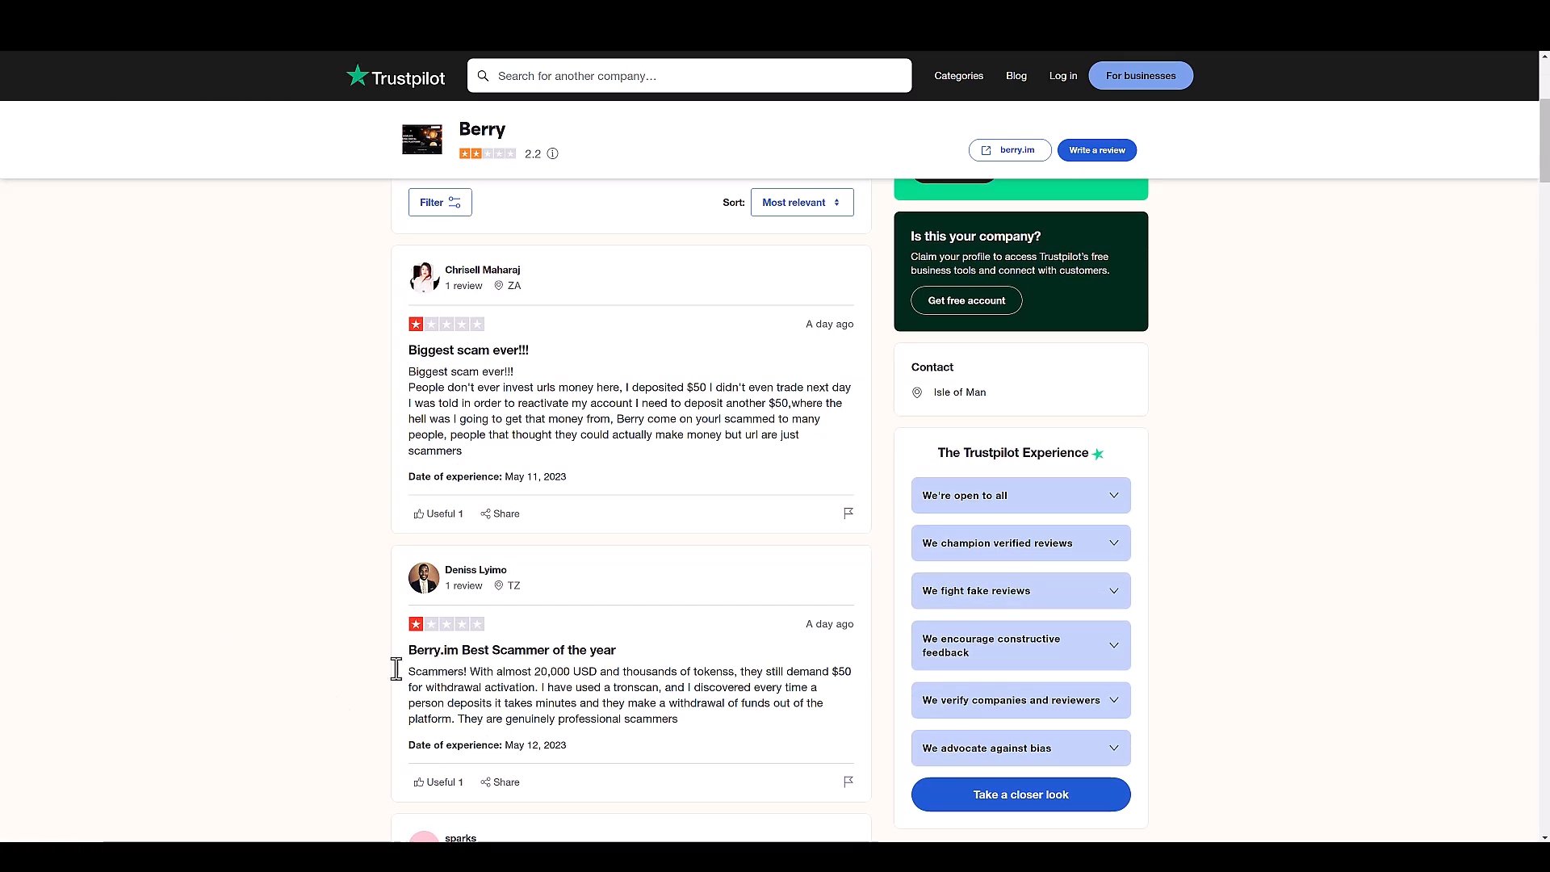
{"action": "scroll", "coordinate": [99, 626], "scroll_direction": "up", "scroll_amount": 3}
{"action": "scroll", "coordinate": [120, 628], "scroll_direction": "up", "scroll_amount": 2}
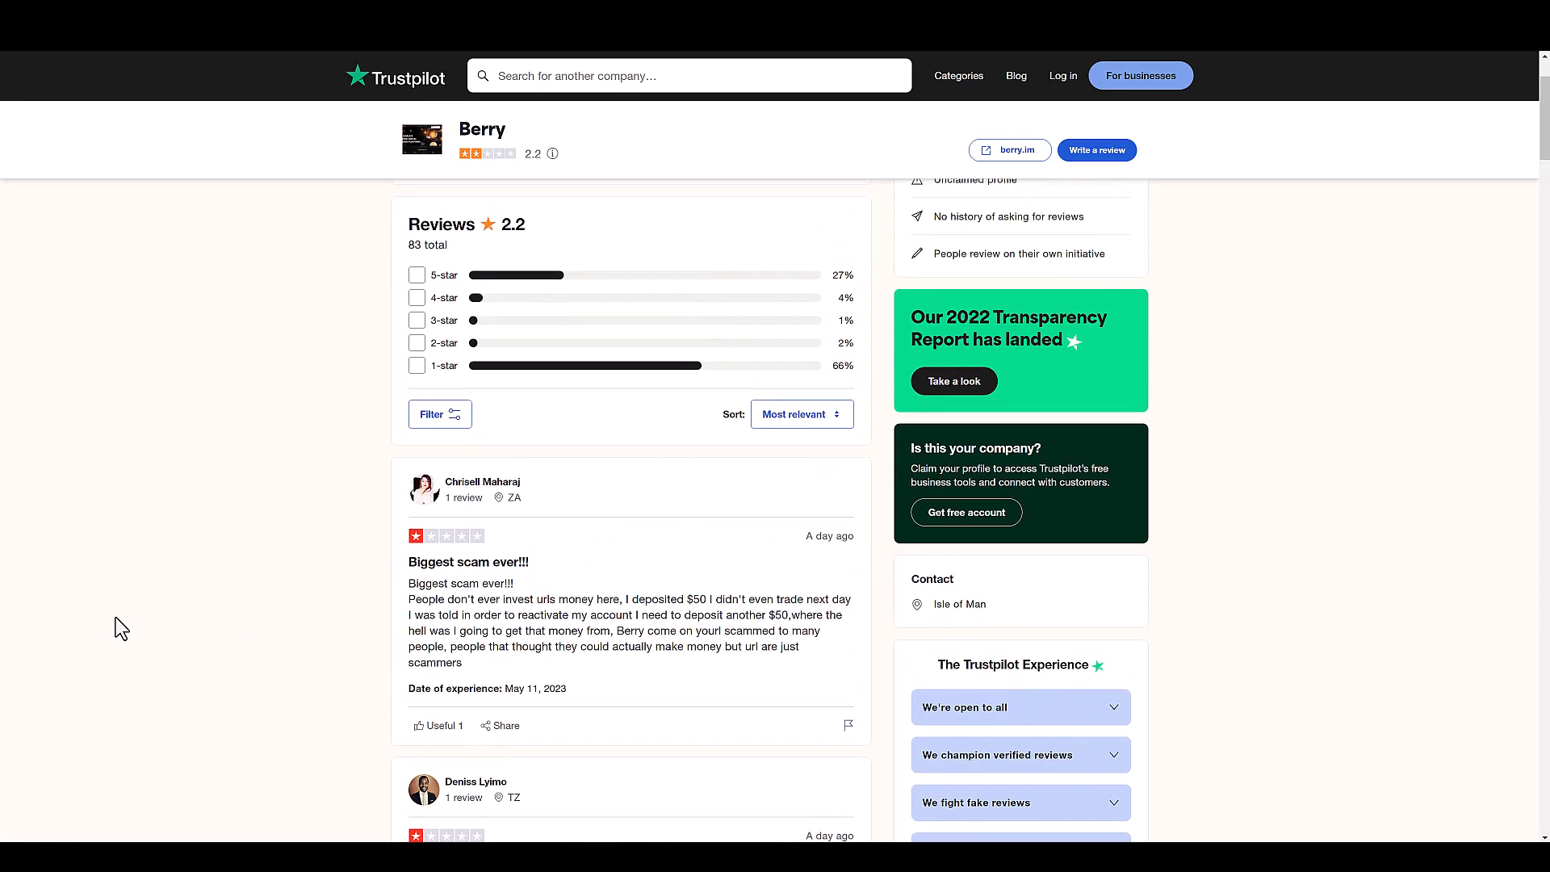
{"action": "scroll", "coordinate": [127, 633], "scroll_direction": "down", "scroll_amount": 3}
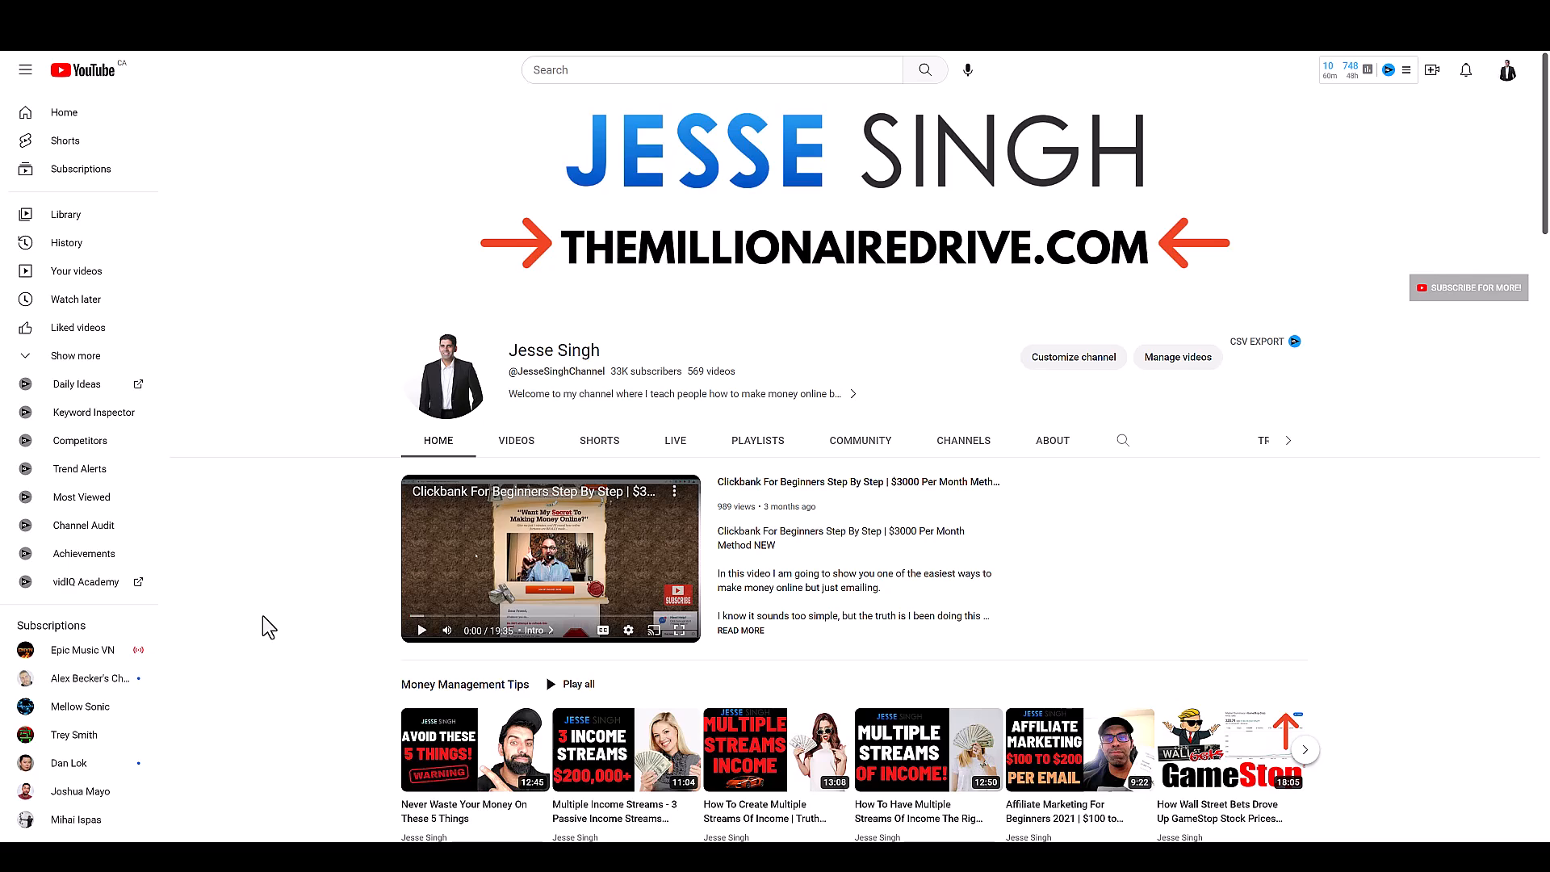
{"action": "scroll", "coordinate": [313, 643], "scroll_direction": "down", "scroll_amount": 1}
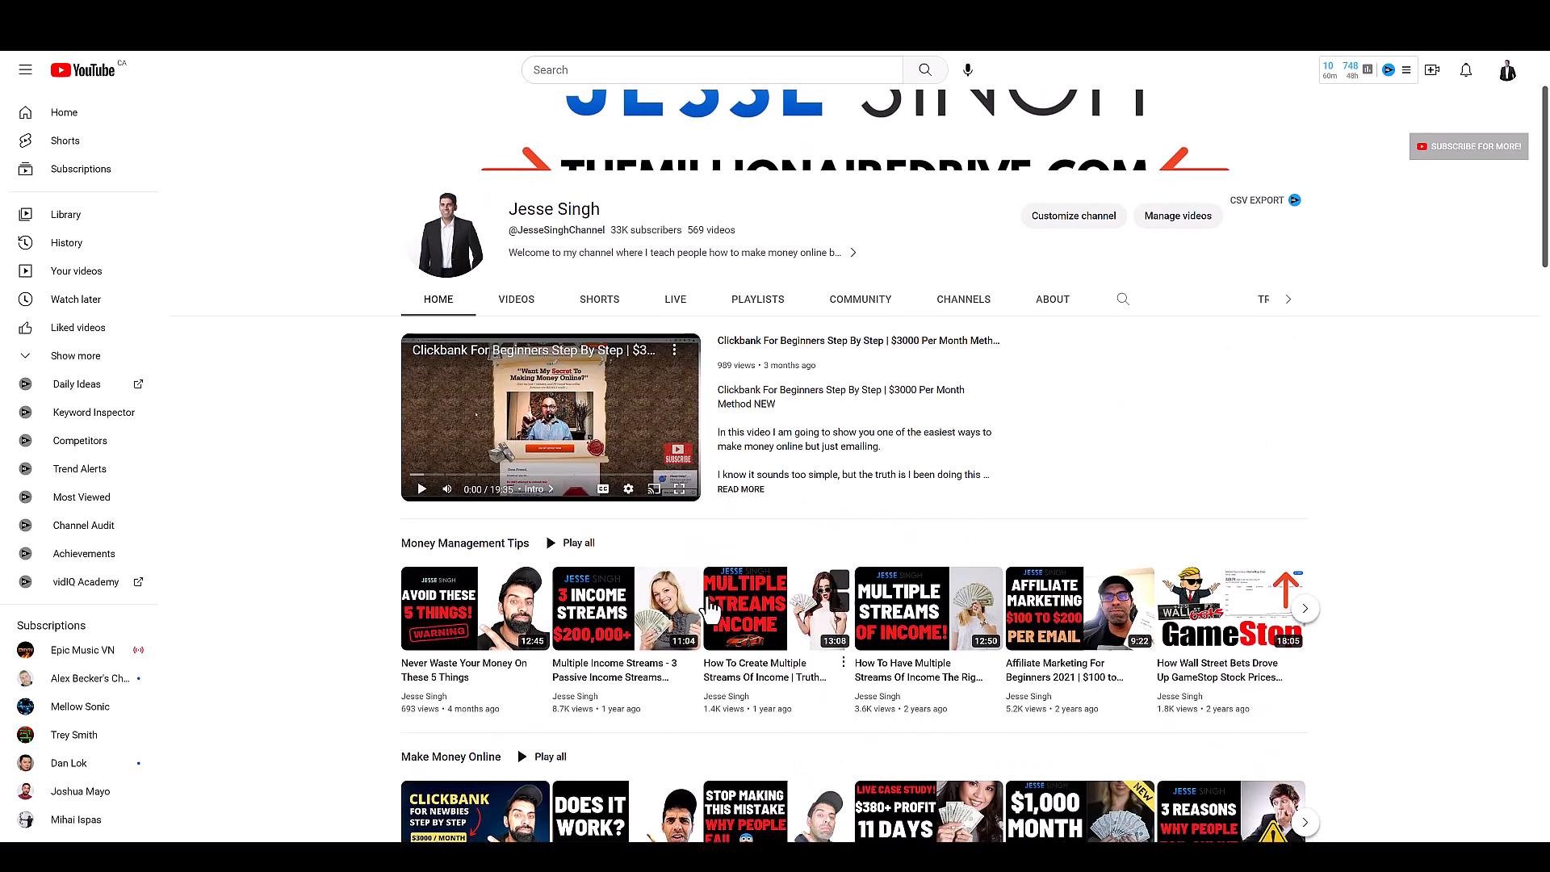
{"action": "scroll", "coordinate": [1123, 688], "scroll_direction": "down", "scroll_amount": 1}
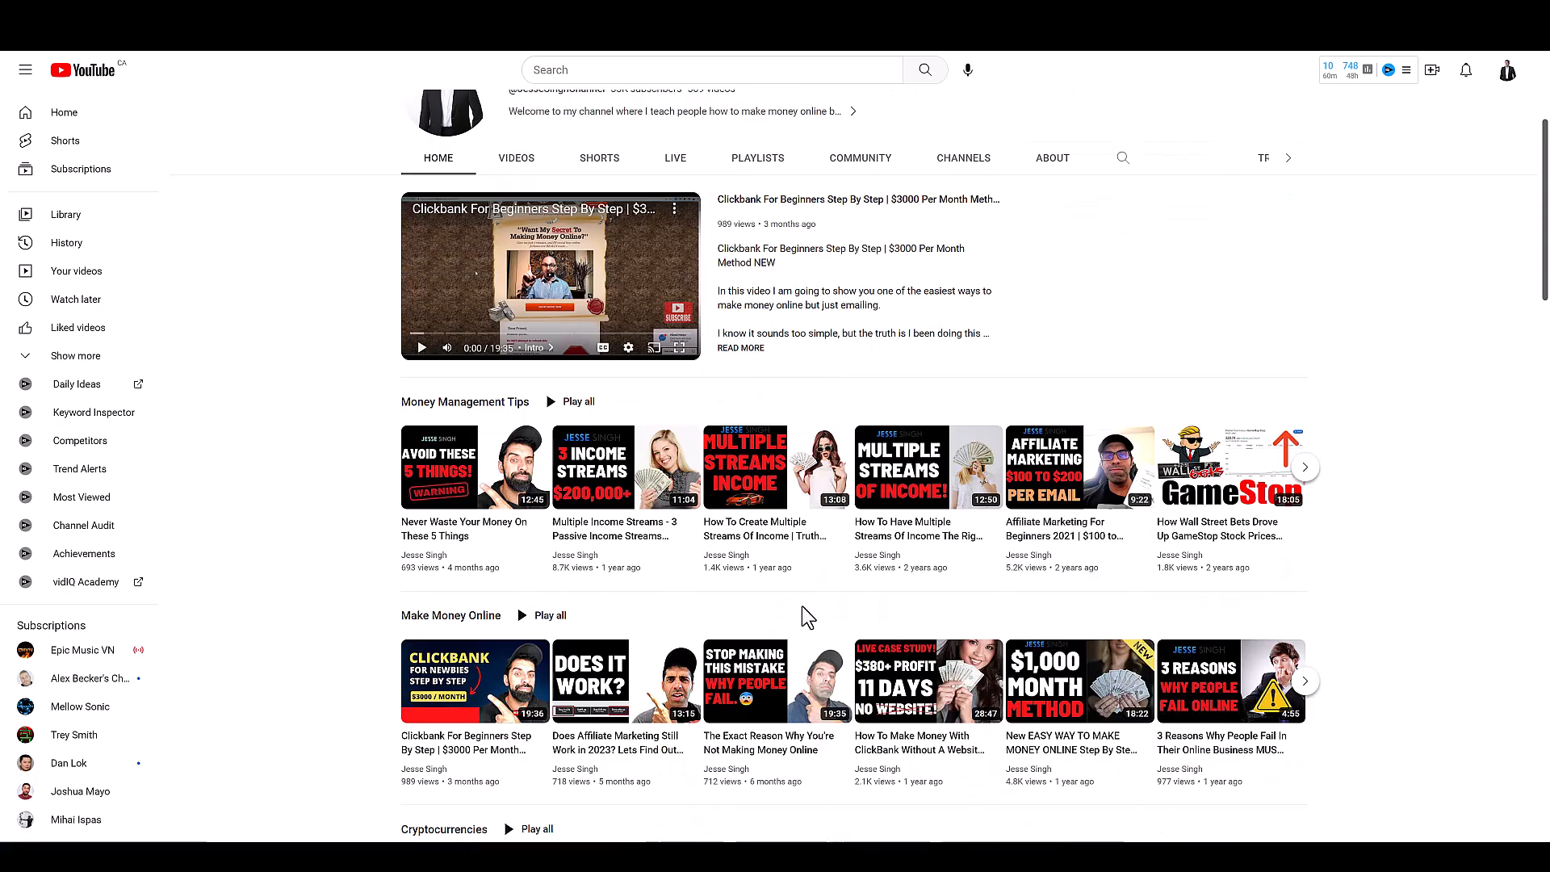
{"action": "scroll", "coordinate": [339, 582], "scroll_direction": "down", "scroll_amount": 1}
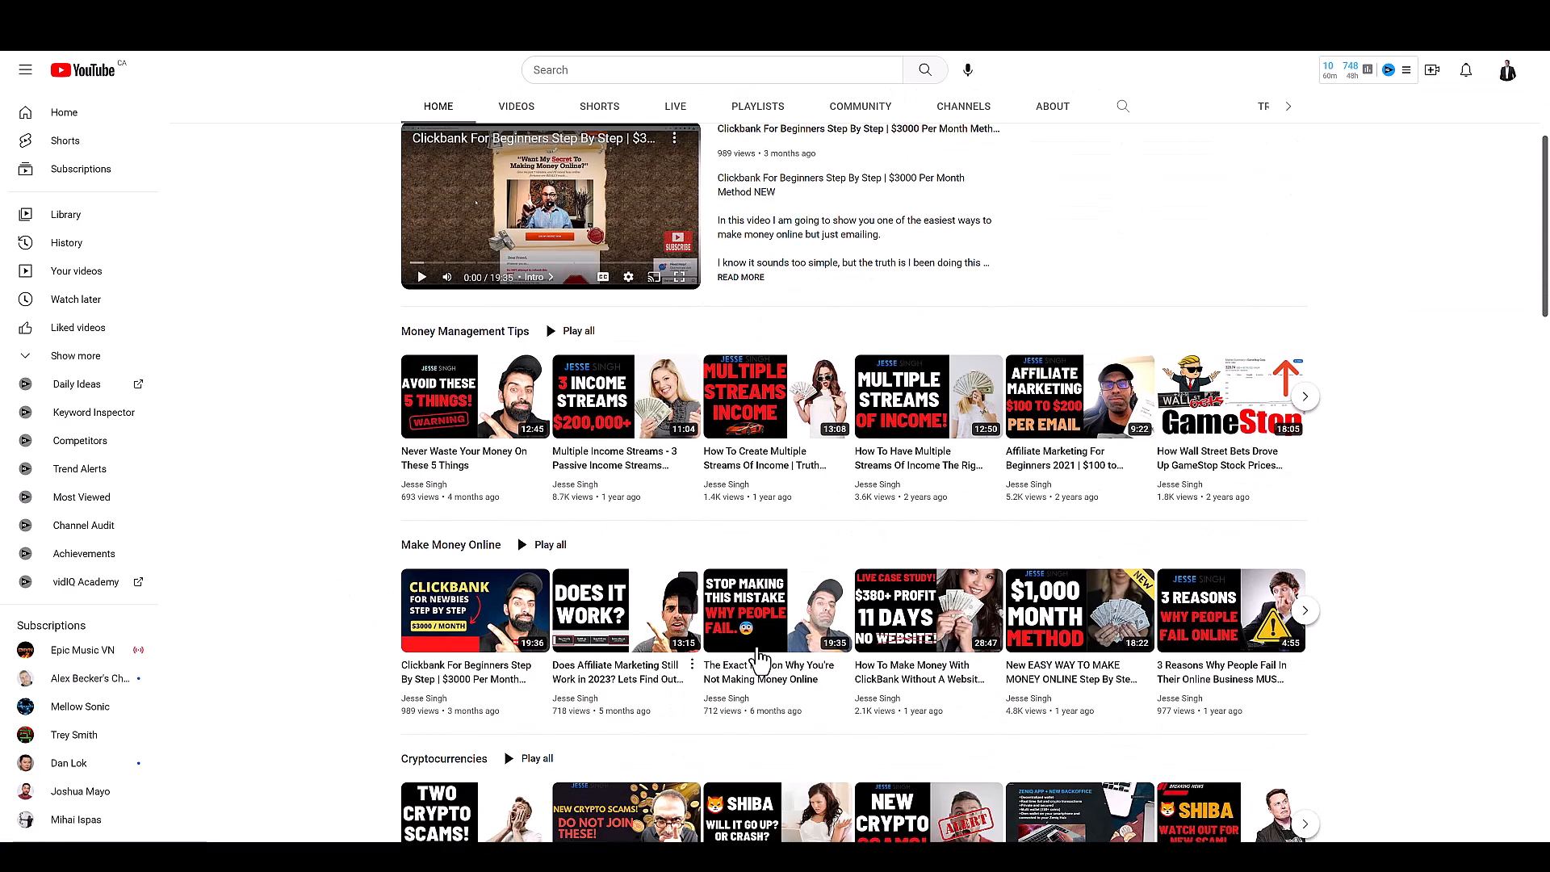
{"action": "scroll", "coordinate": [303, 570], "scroll_direction": "up", "scroll_amount": 3}
{"action": "scroll", "coordinate": [304, 569], "scroll_direction": "up", "scroll_amount": 2}
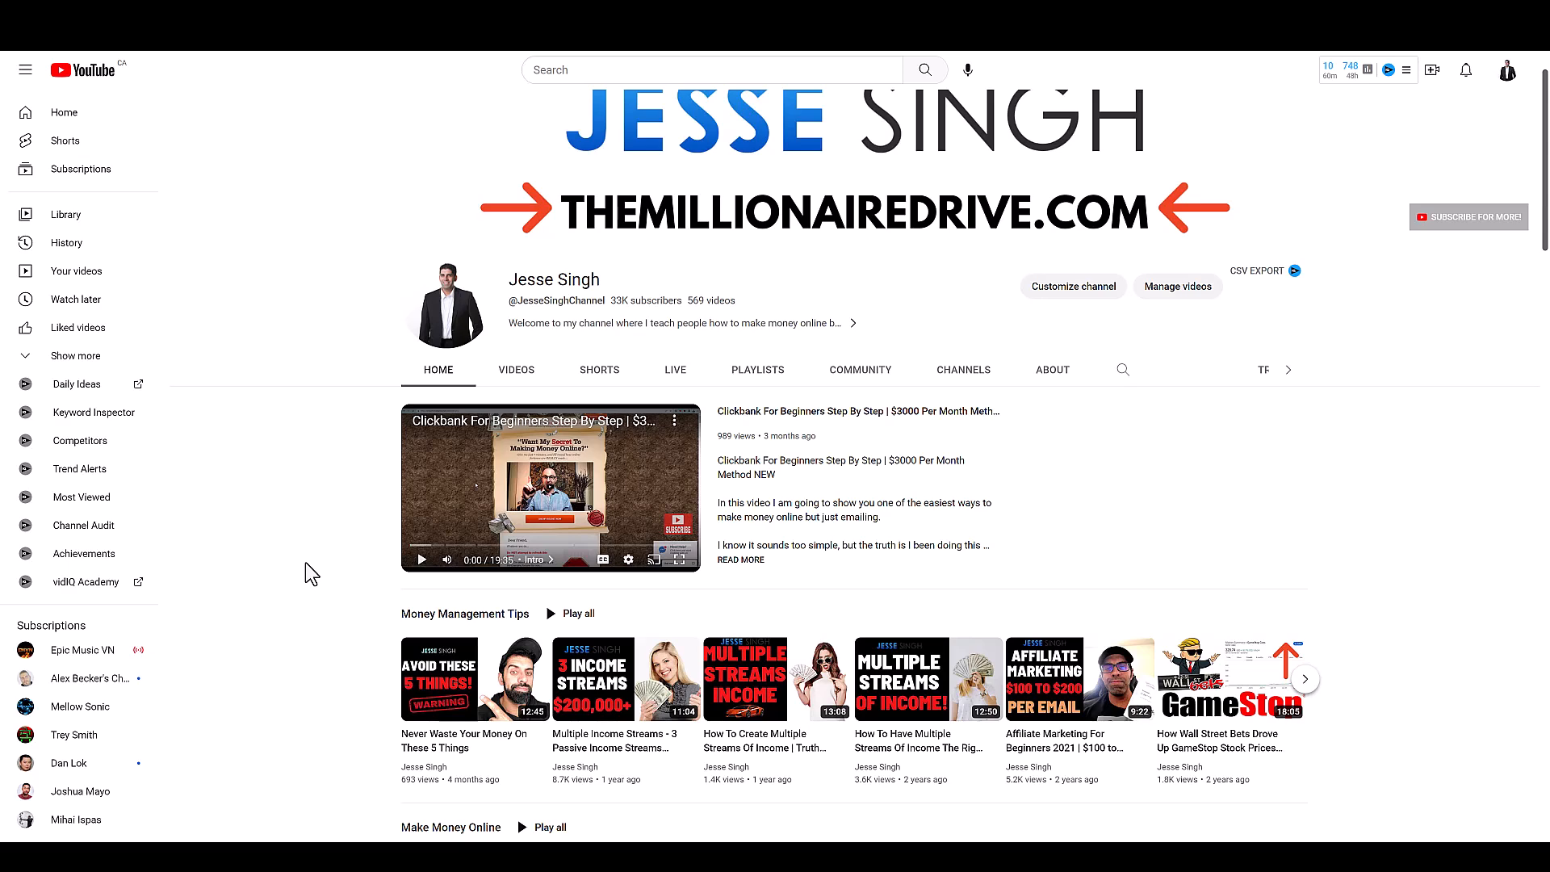
{"action": "scroll", "coordinate": [305, 562], "scroll_direction": "up", "scroll_amount": 1}
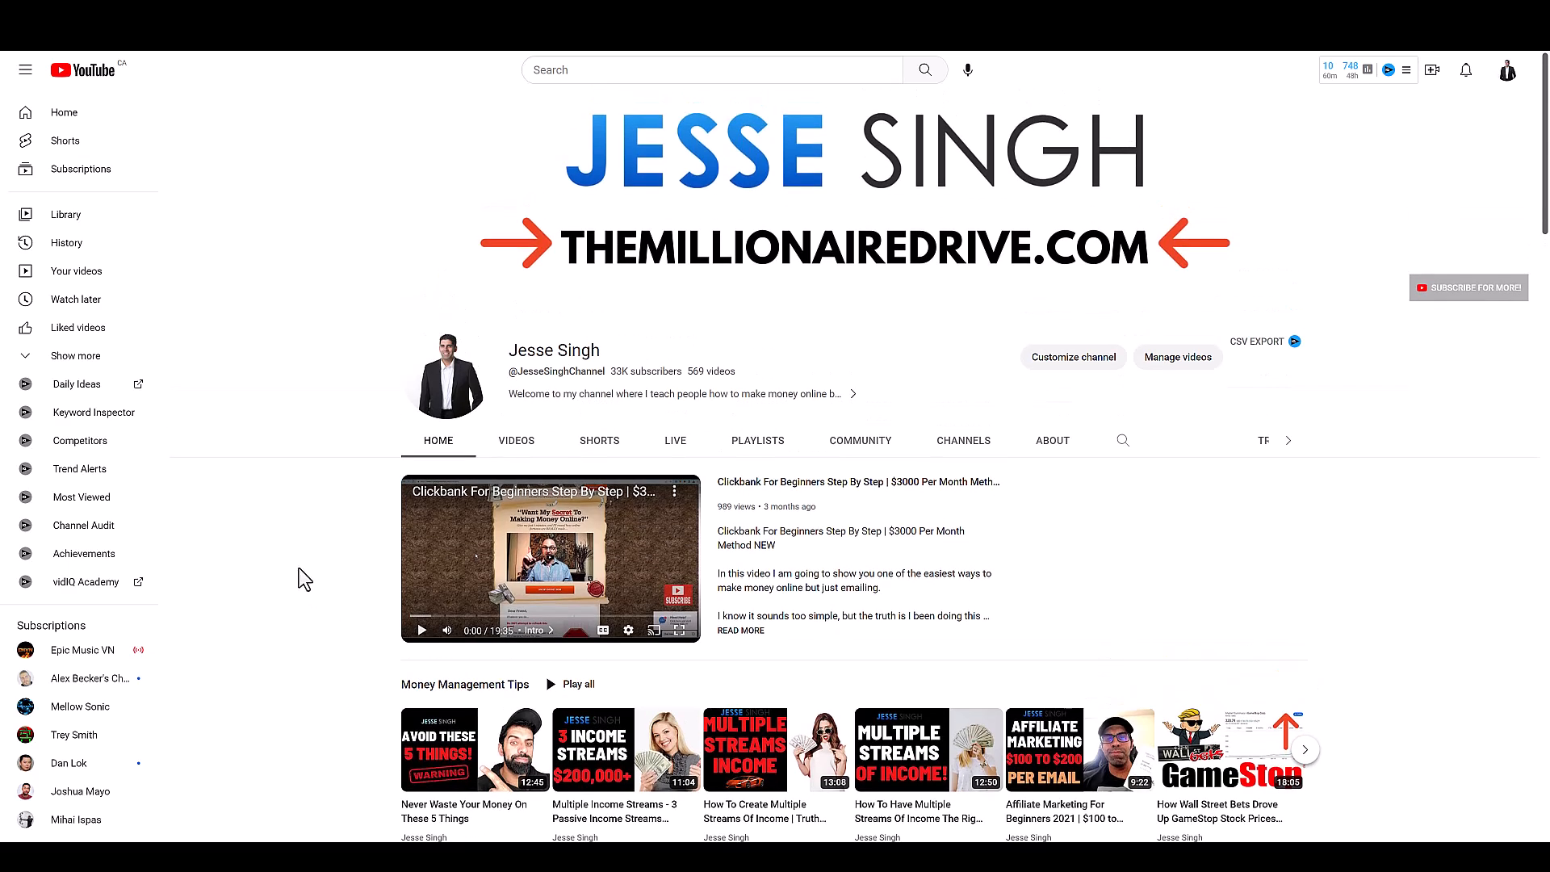